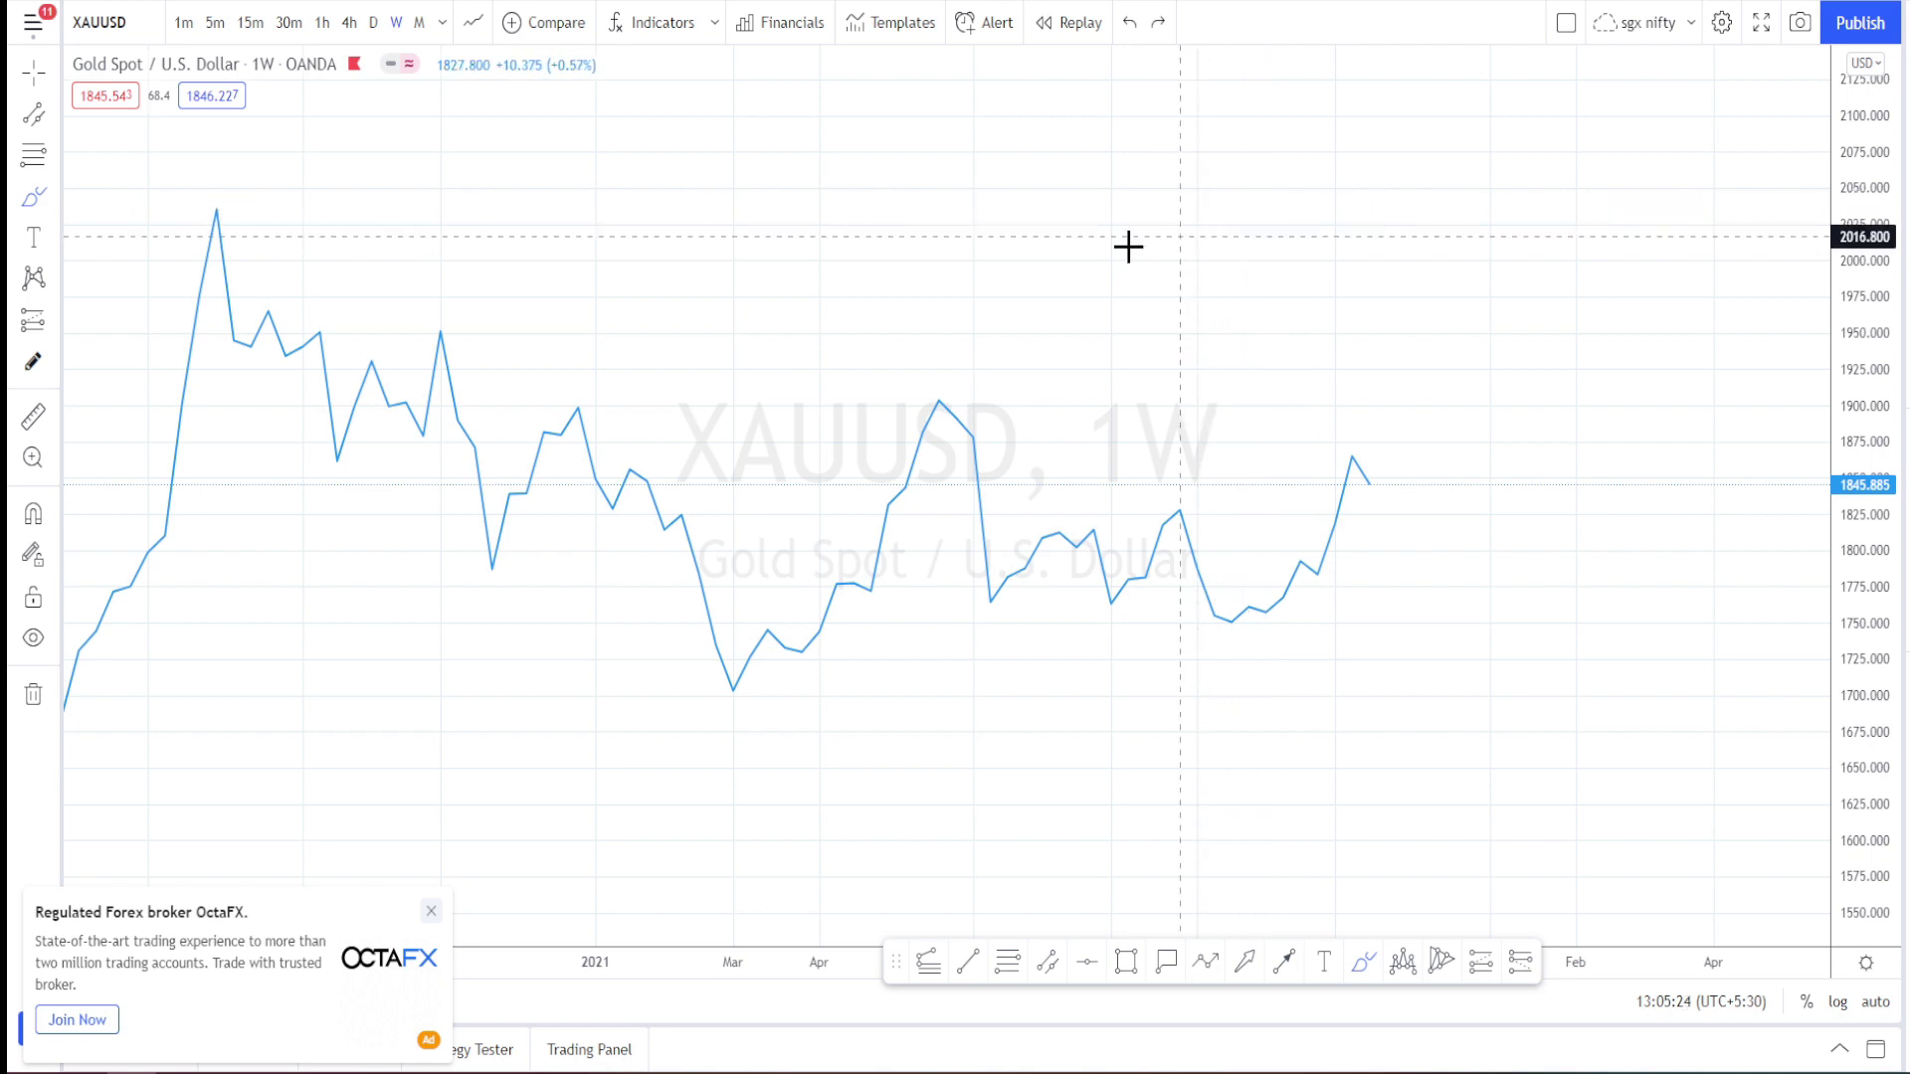
Step: Draw a rising trend line from the March 2021 low past the current price
left_click(965, 975)
left_click(734, 695)
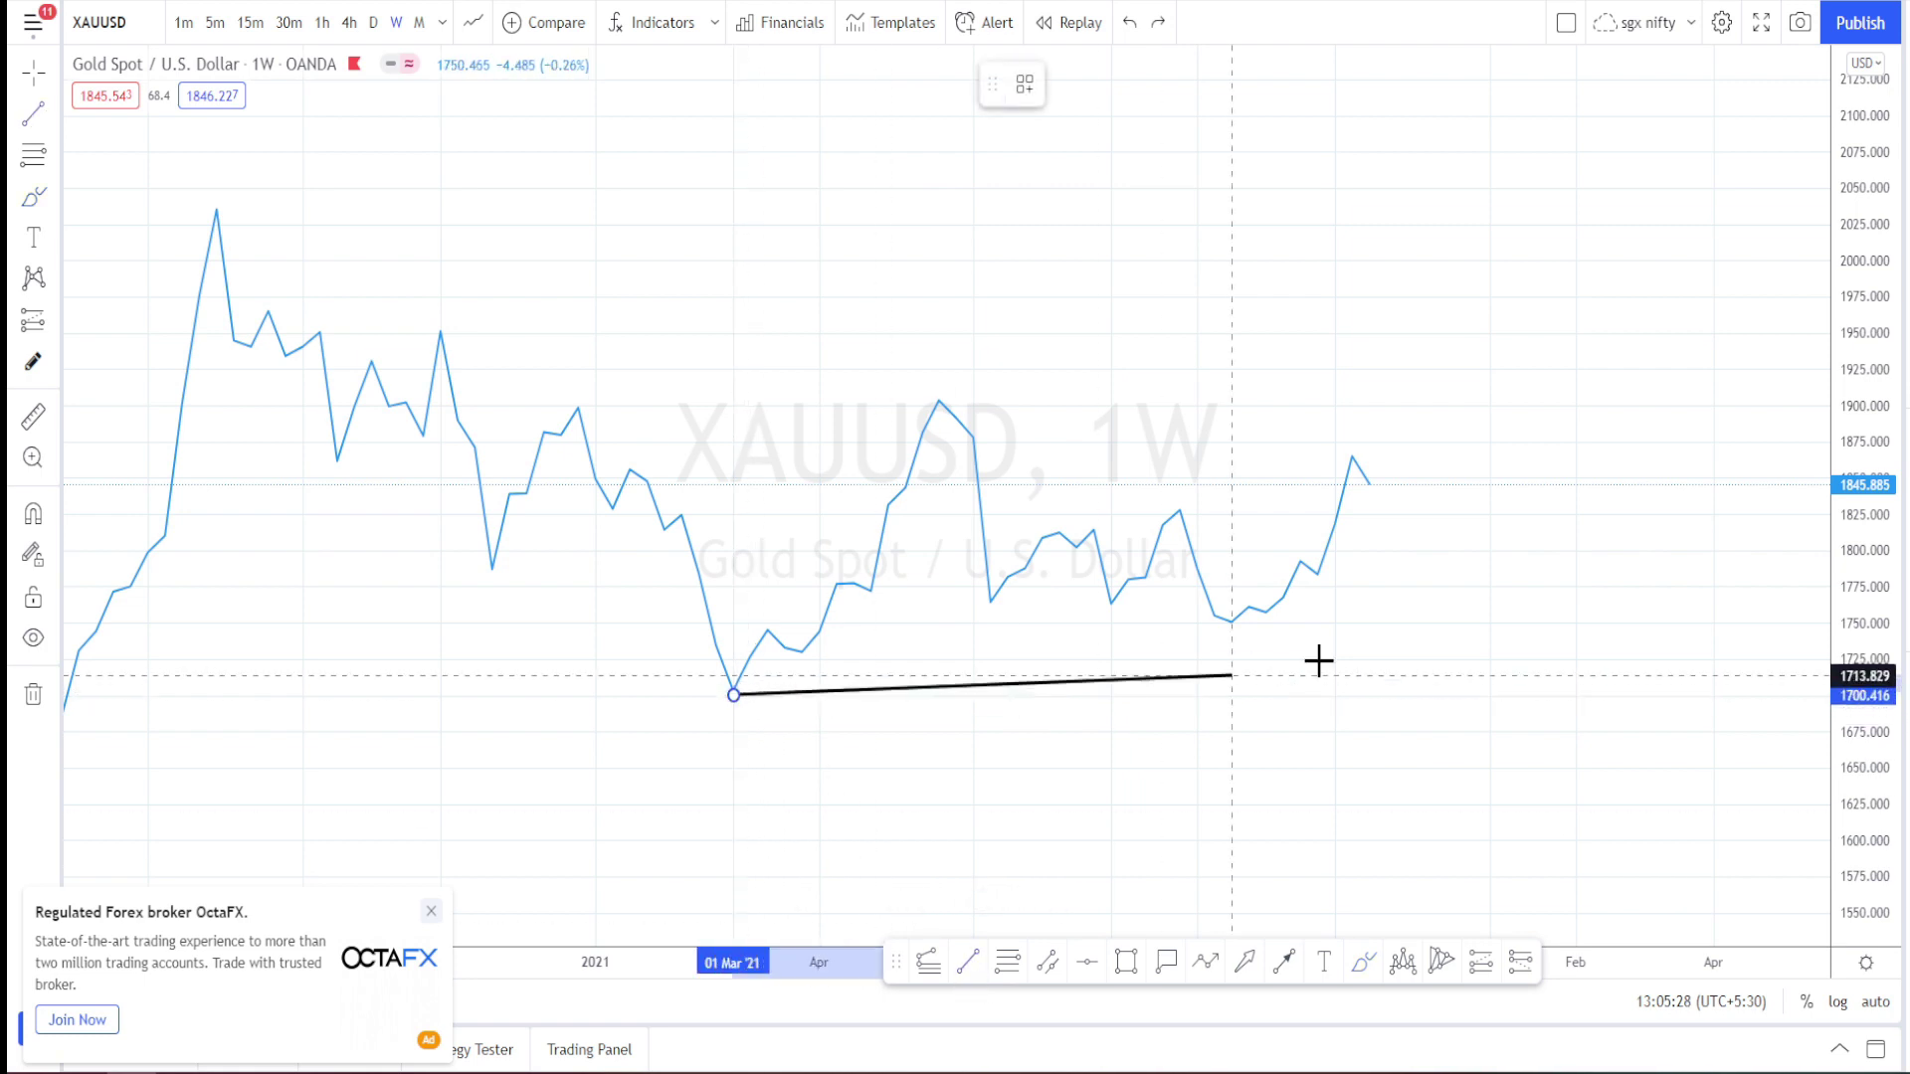
left_click(1645, 557)
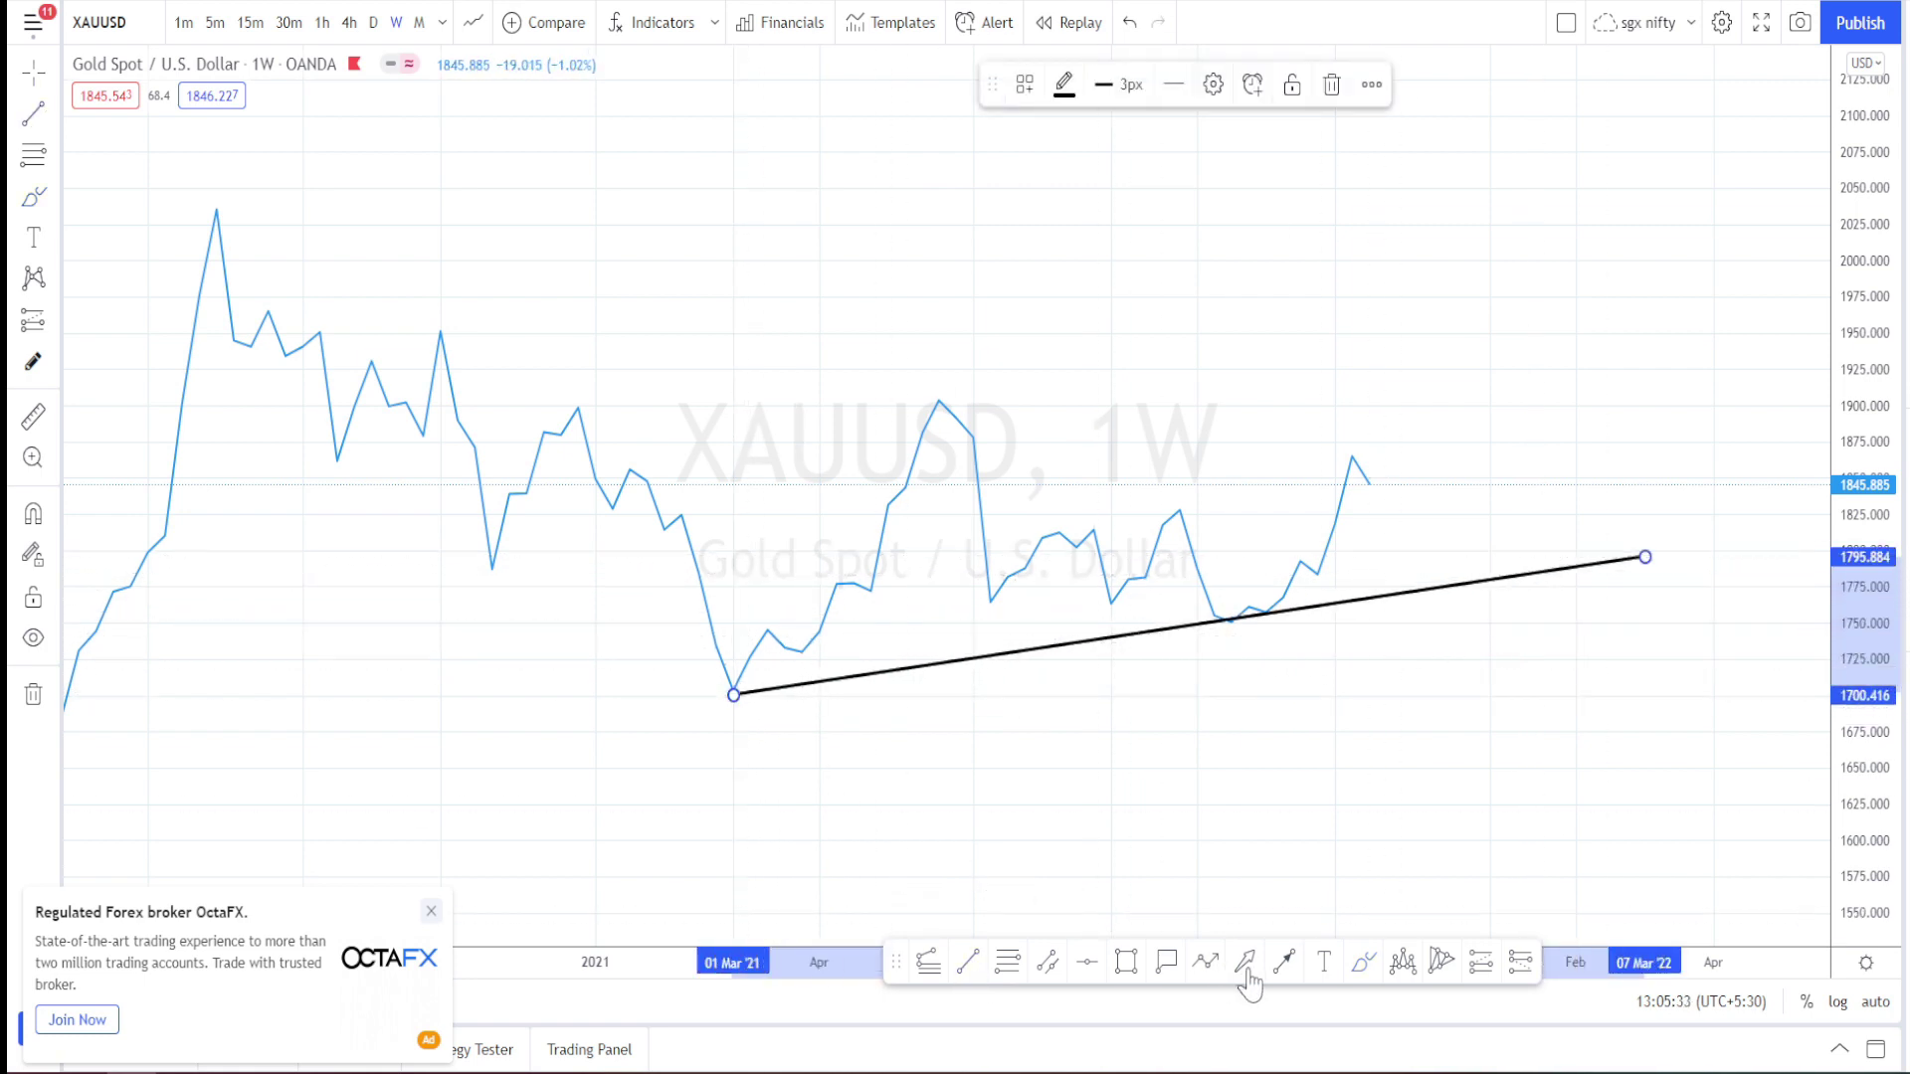
Step: Draw a path from the March low via the mid-2021 peak and trendline low, ending in an arrowhead
left_click(1206, 961)
left_click(734, 690)
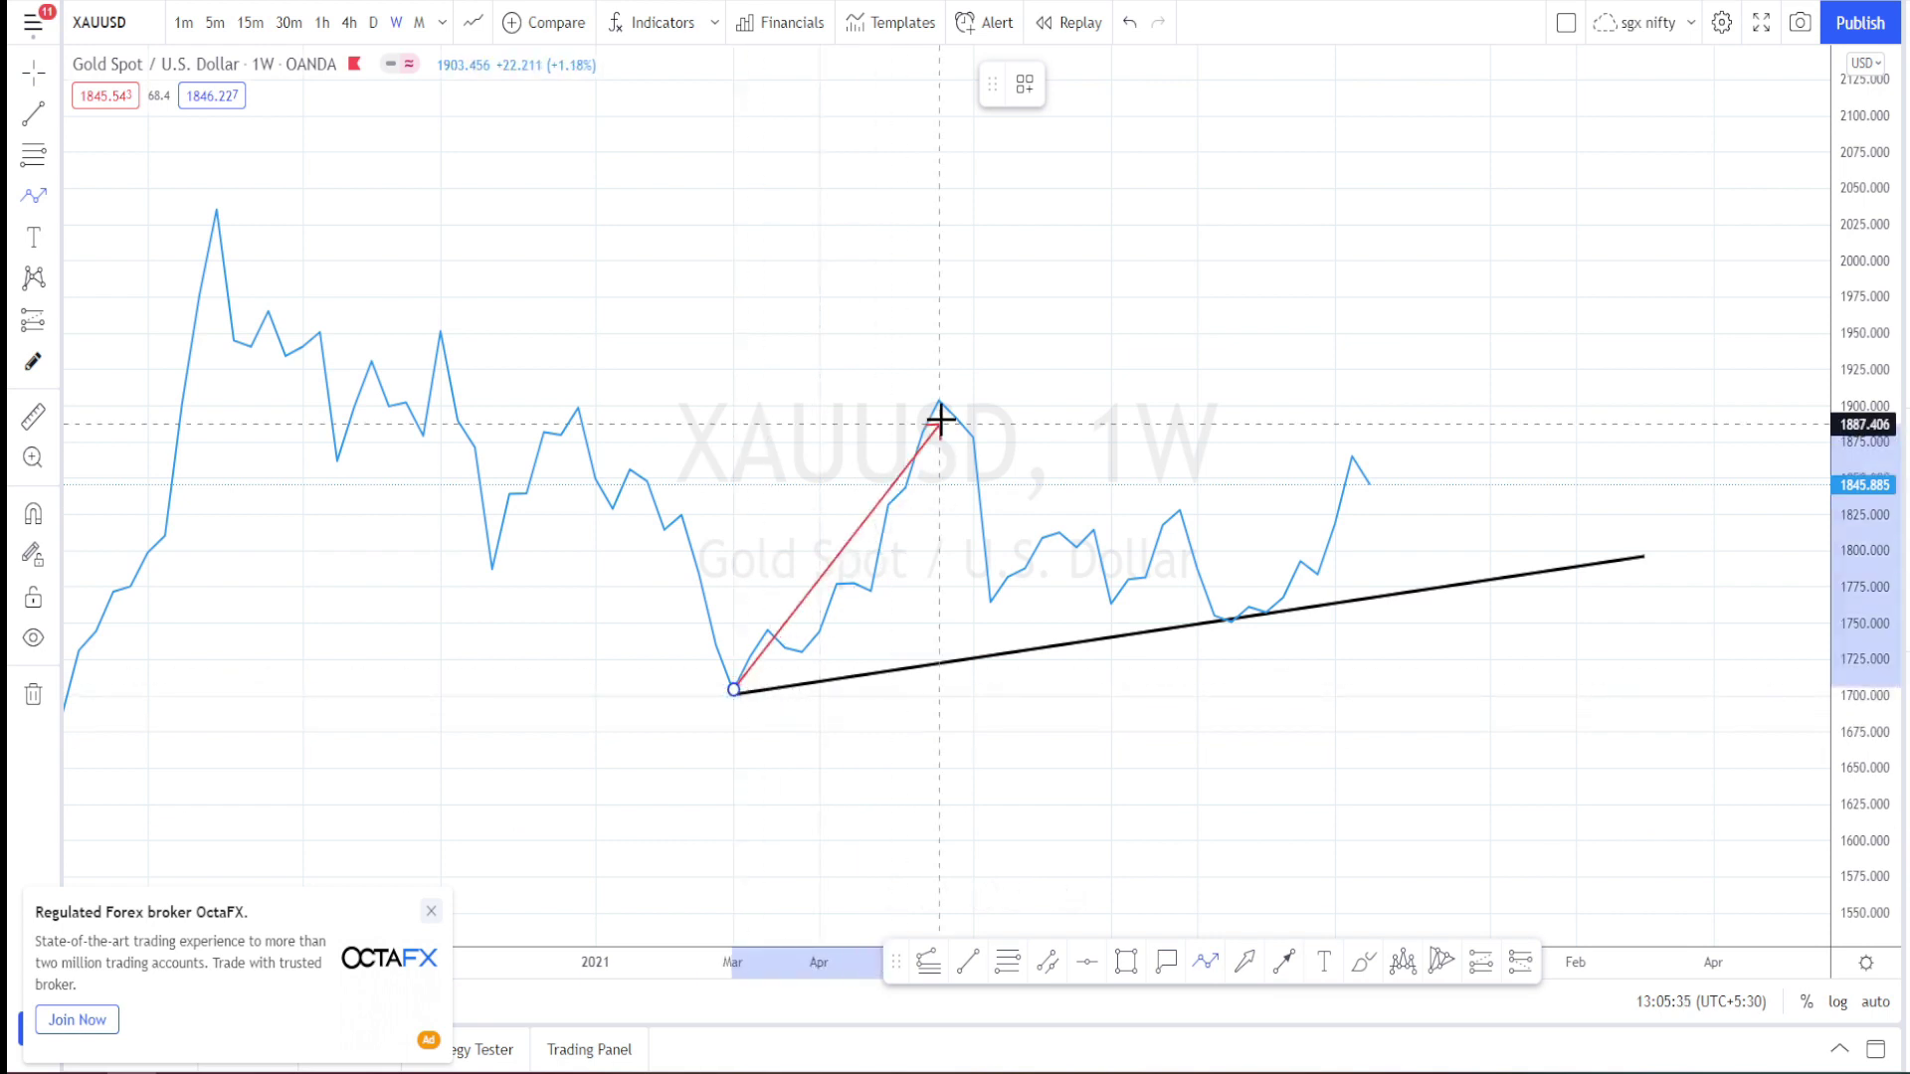
left_click(939, 394)
left_click(1231, 624)
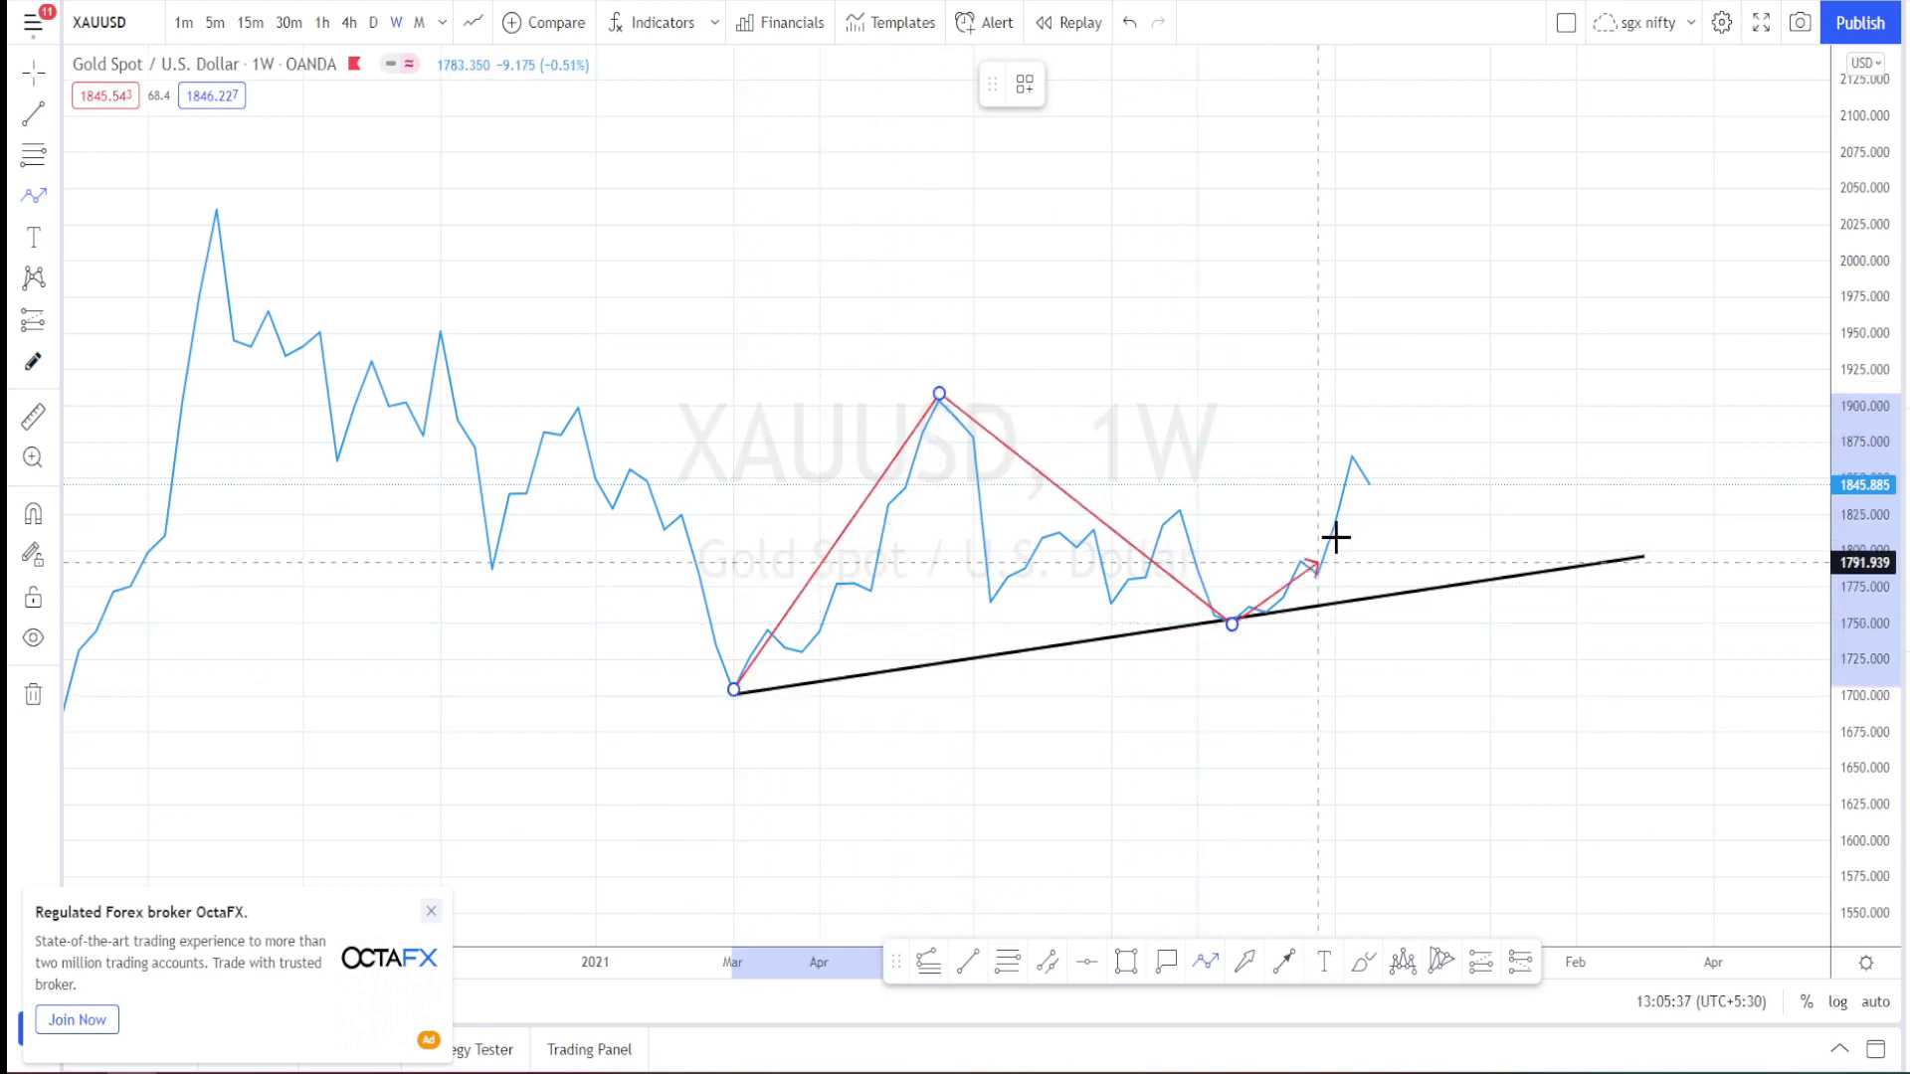
double_click(1375, 488)
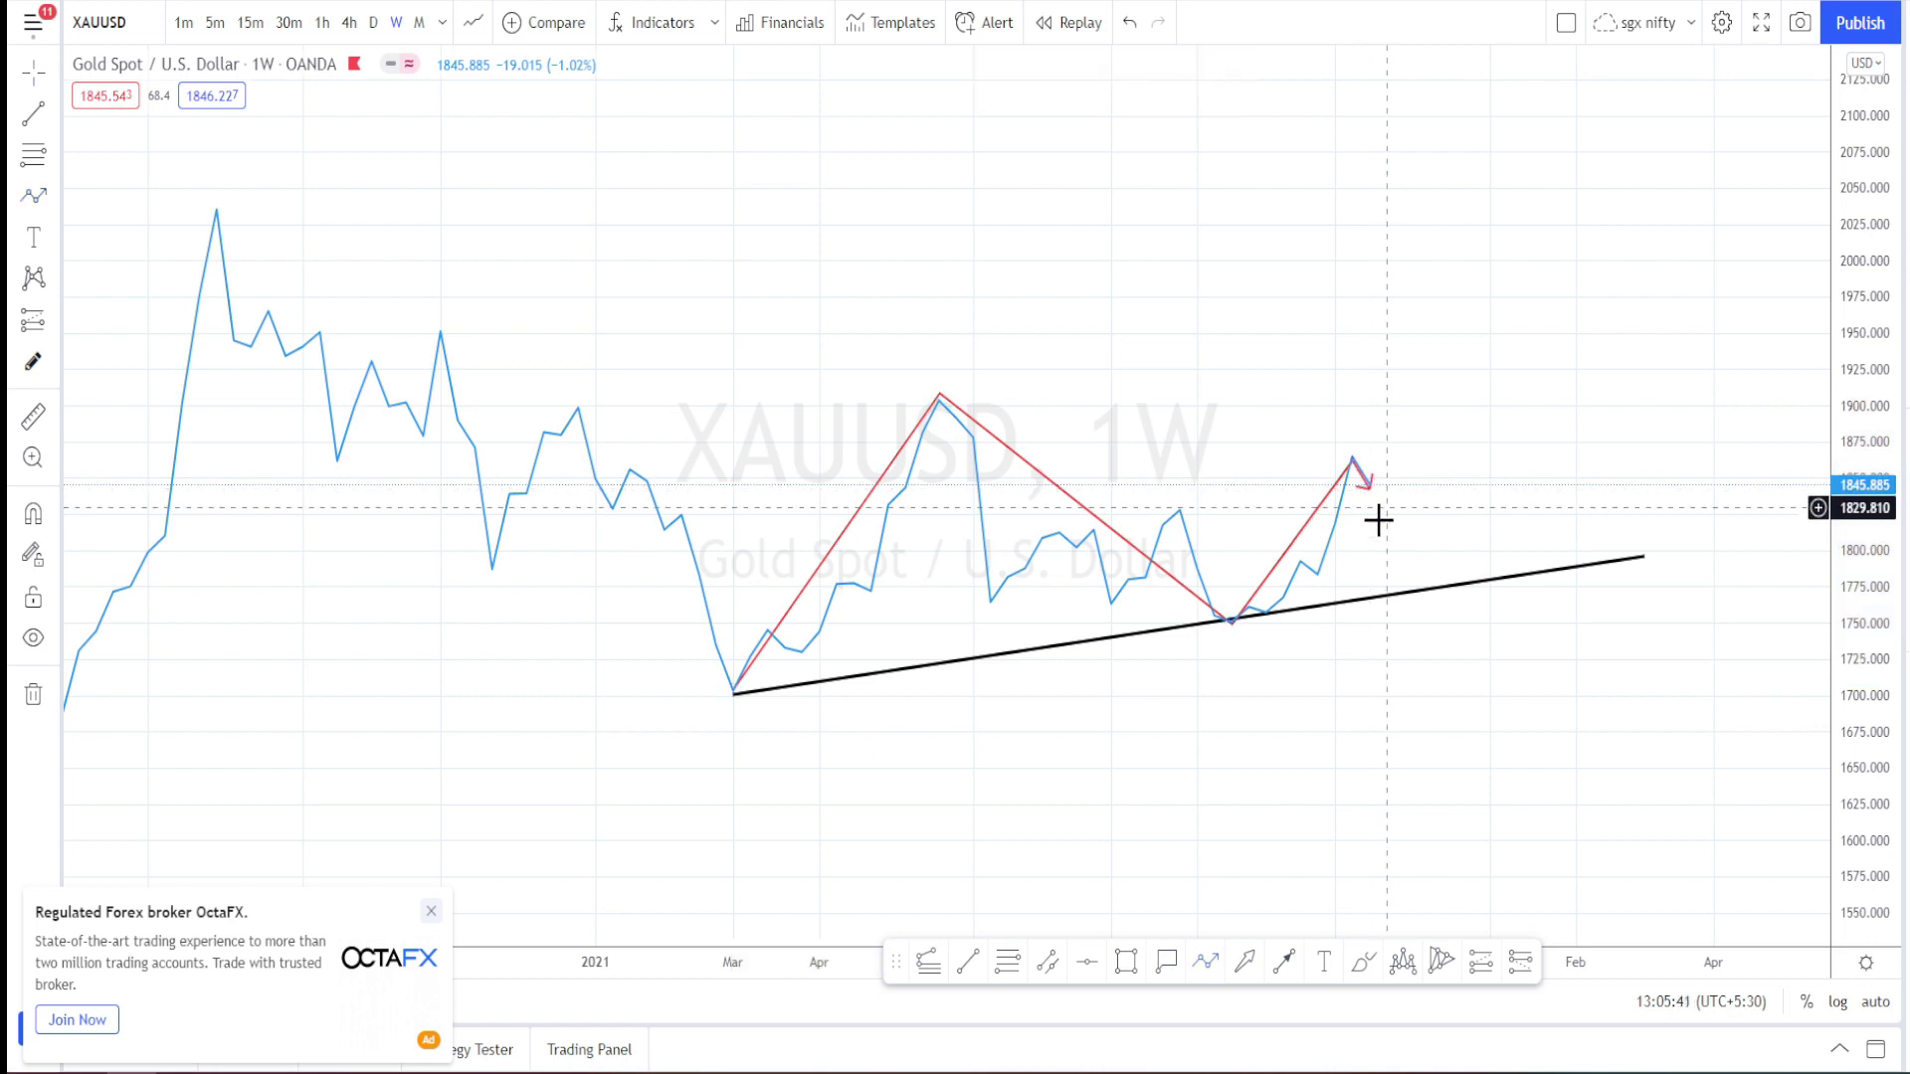
left_click(998, 900)
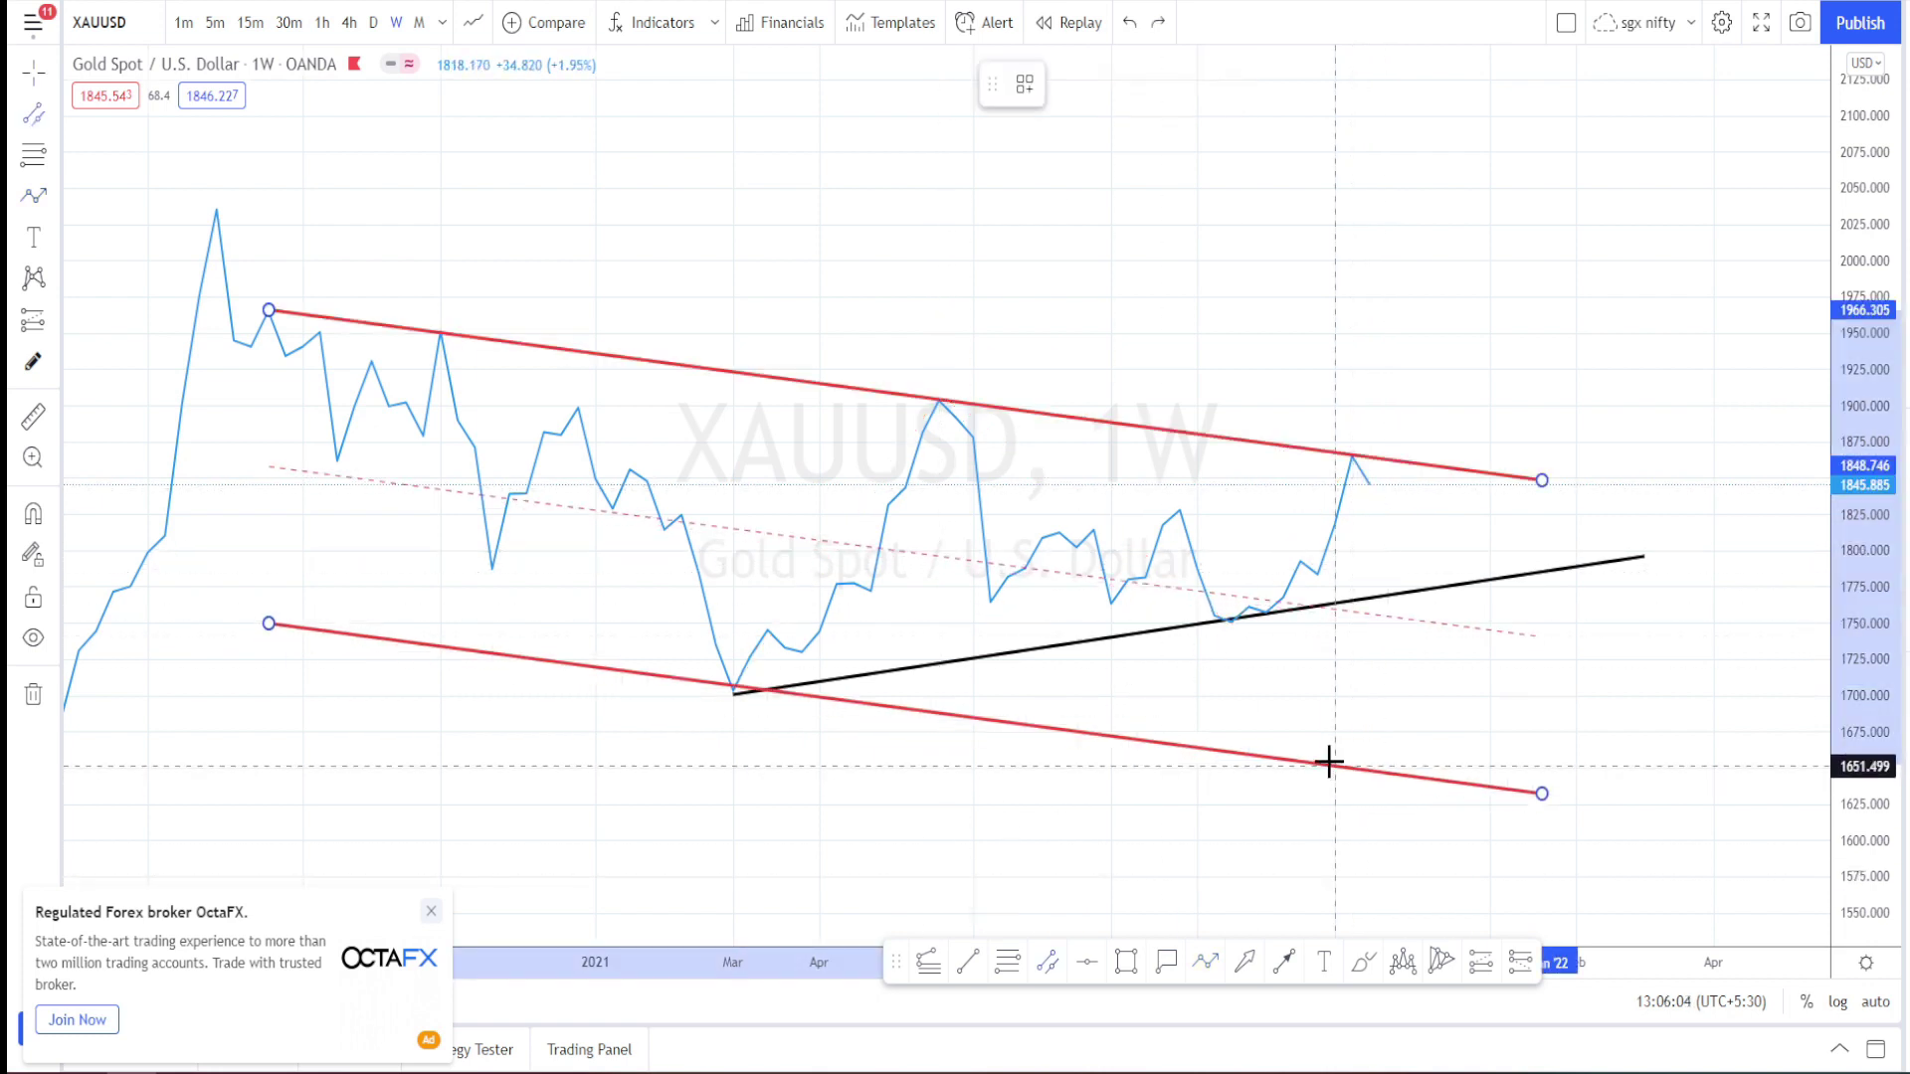
Step: Fix the channel's lower line below the March low, then draw a large red arrow ending above the recent peak
left_click(1261, 766)
left_click(901, 811)
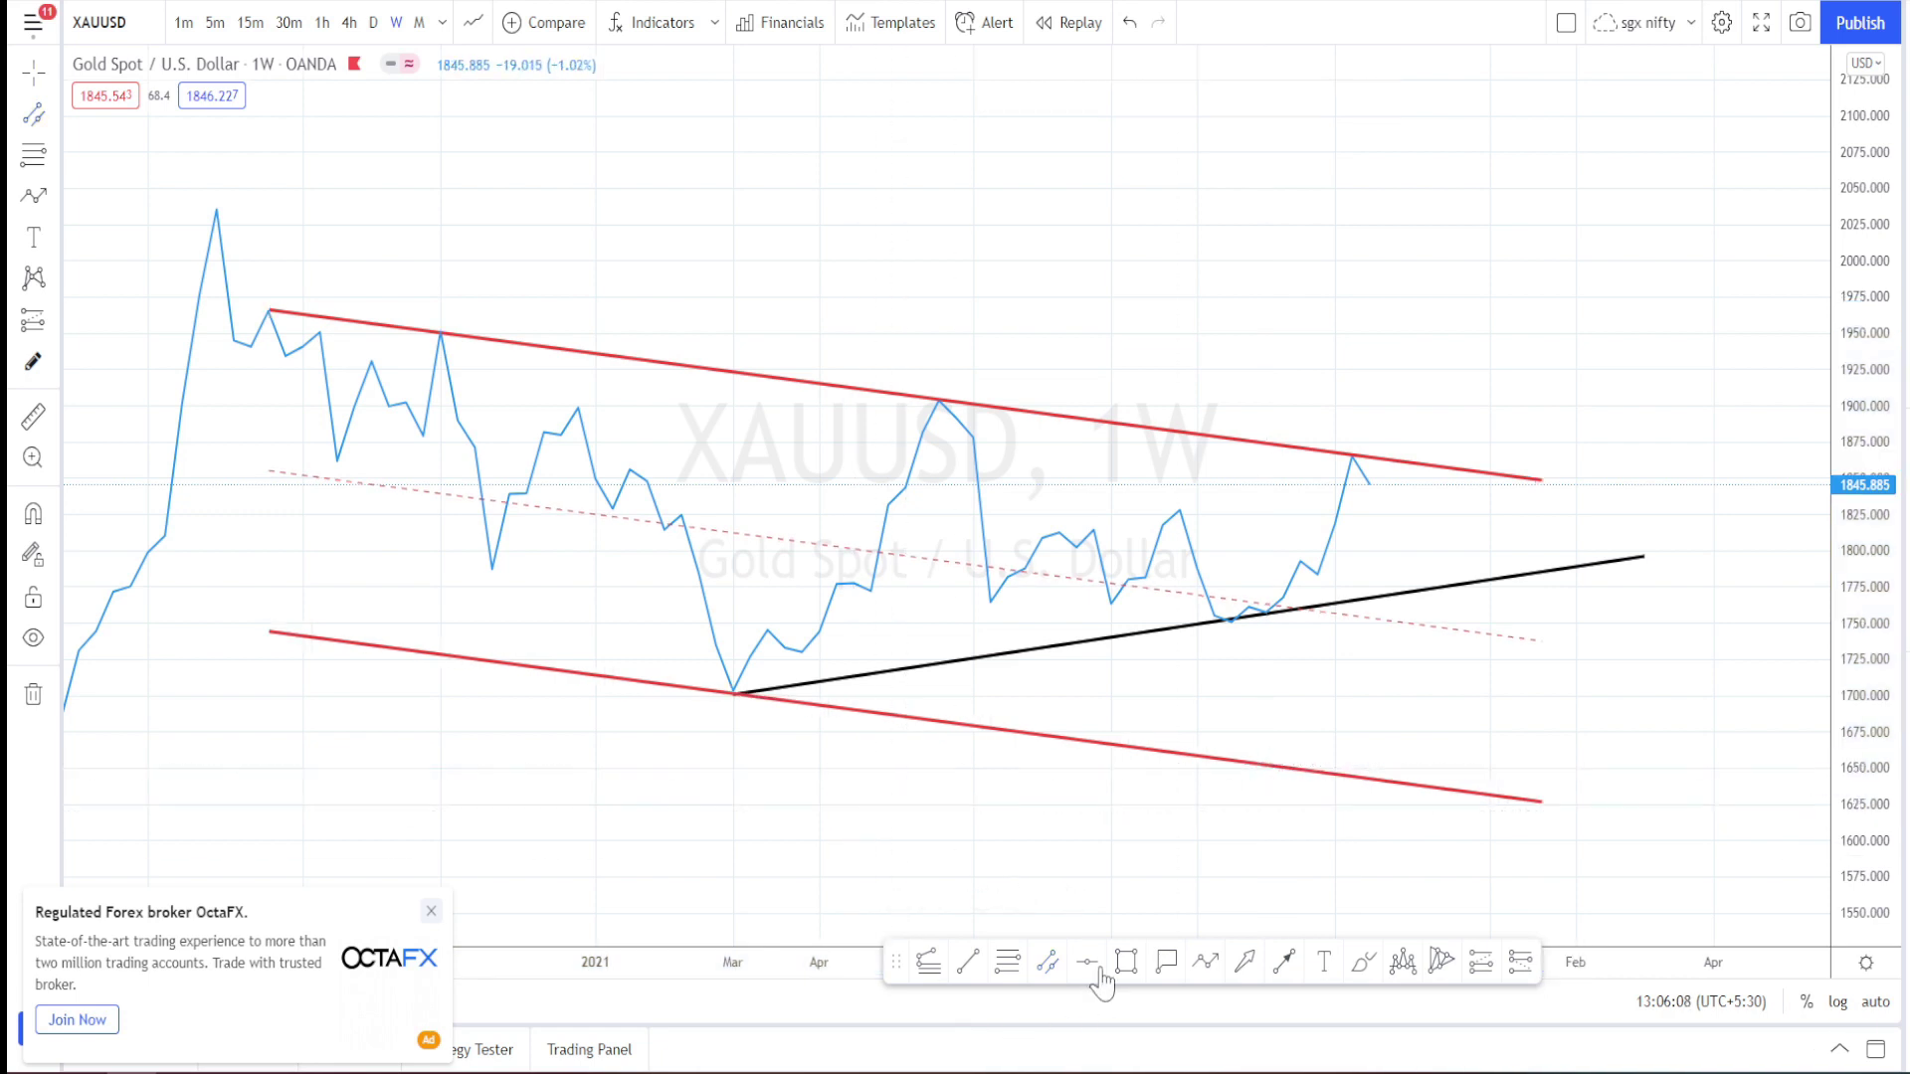
left_click(1239, 972)
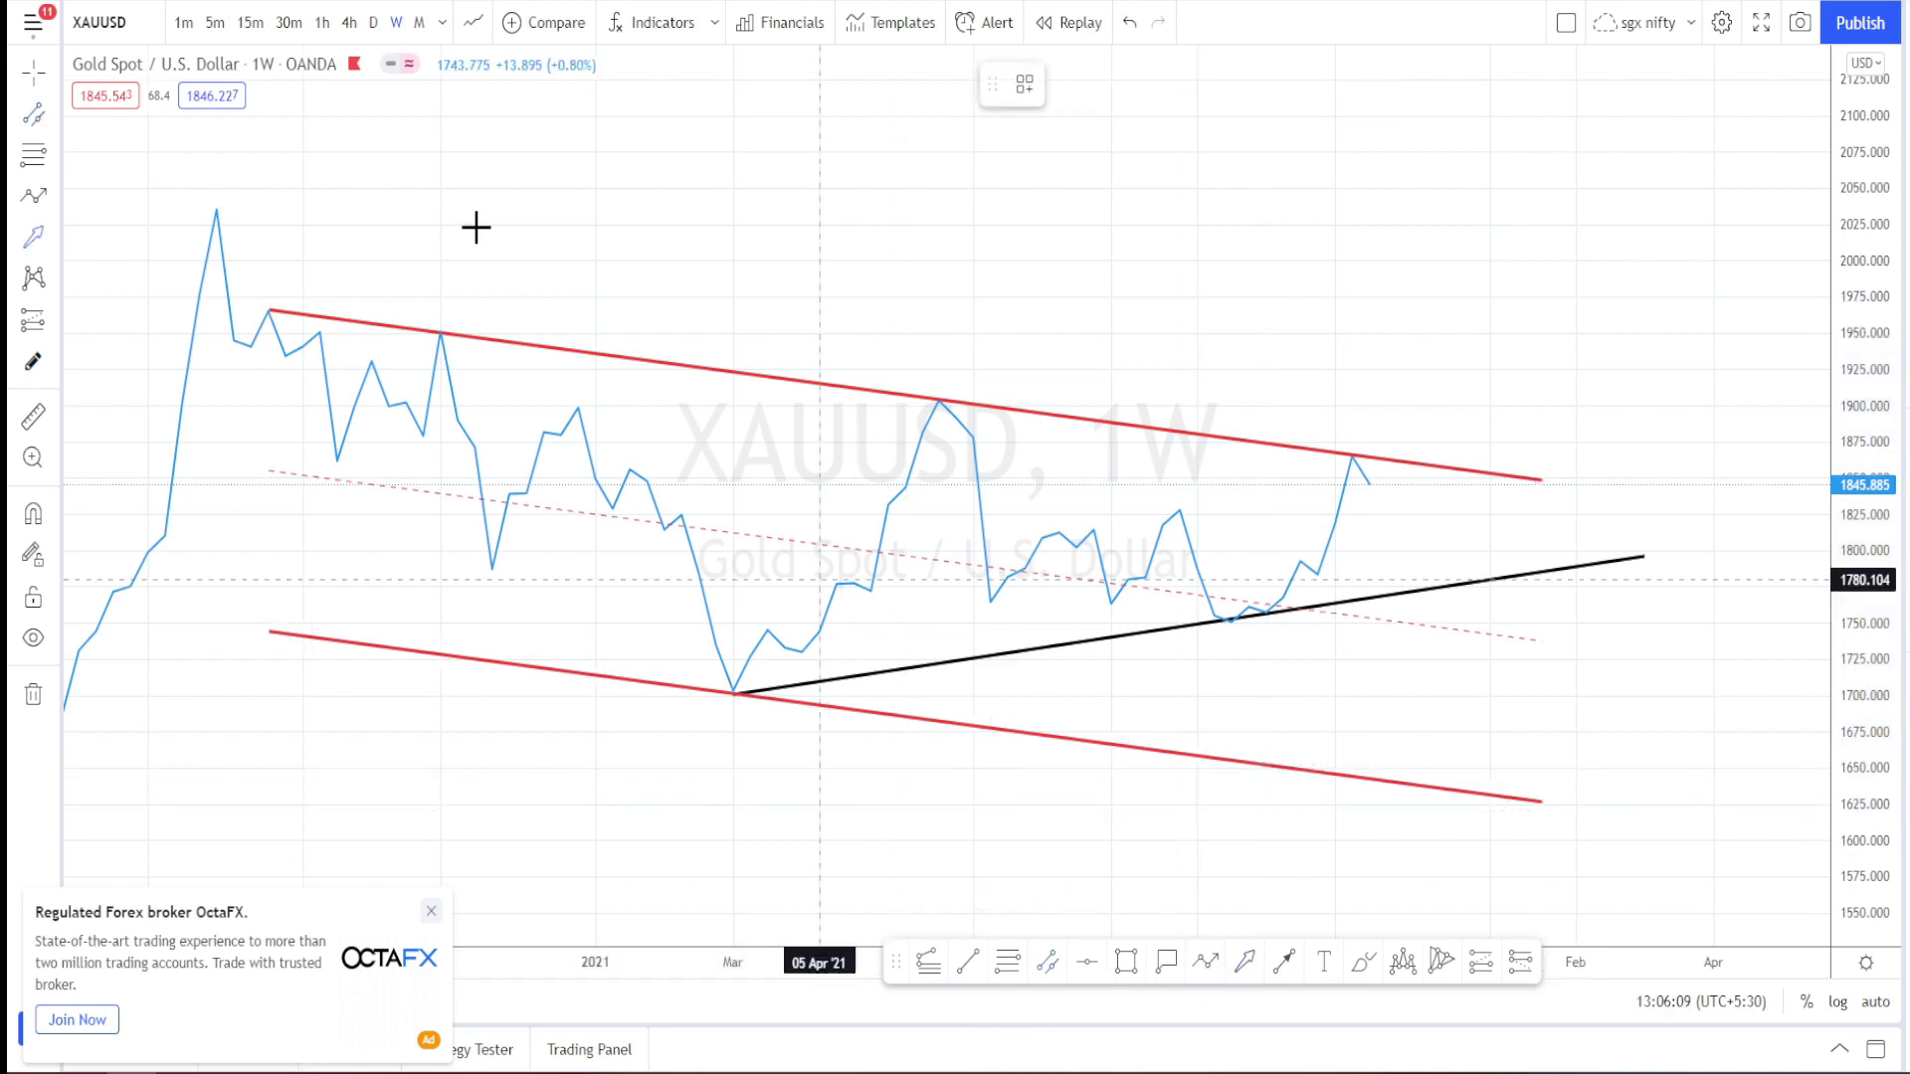
left_click(372, 254)
left_click(1476, 400)
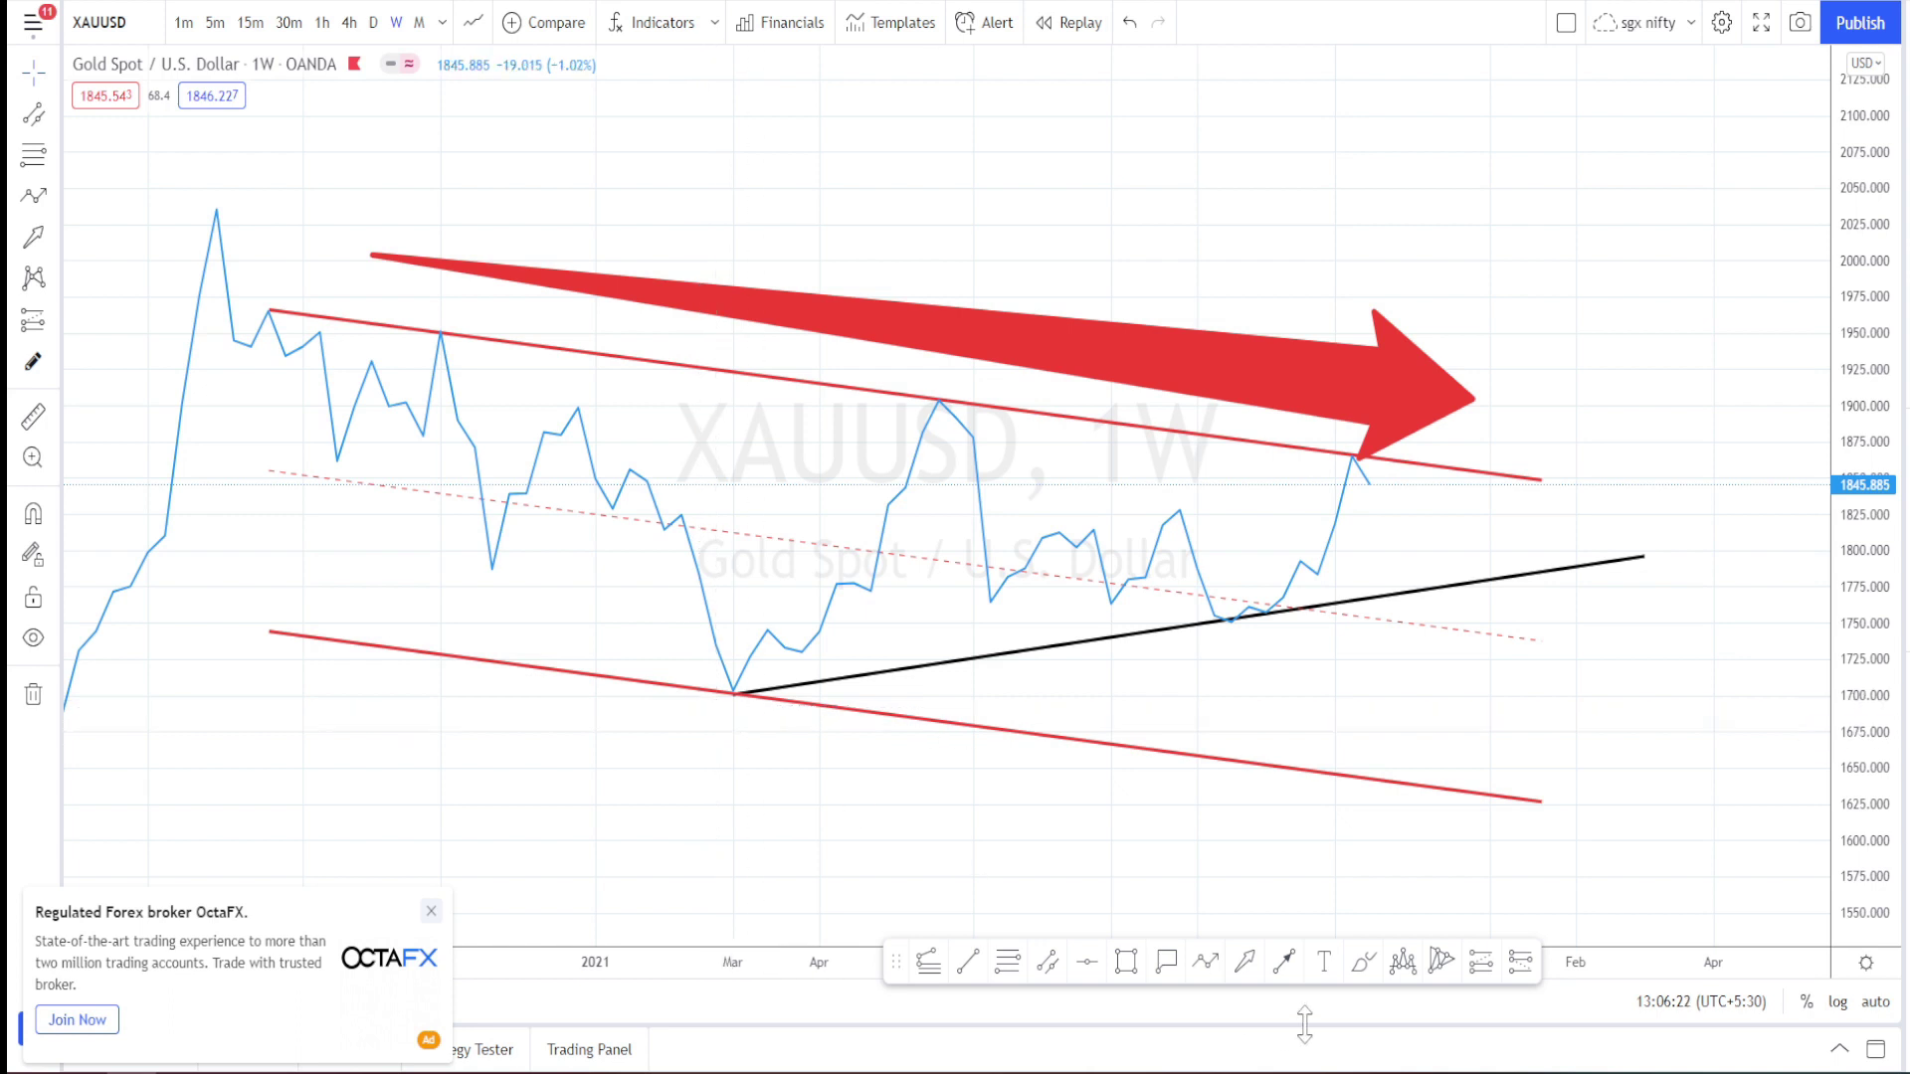
Step: Zigzag from the March low through past swings, projecting drop, bounce and drop to the black trendline
left_click(1206, 961)
left_click(735, 695)
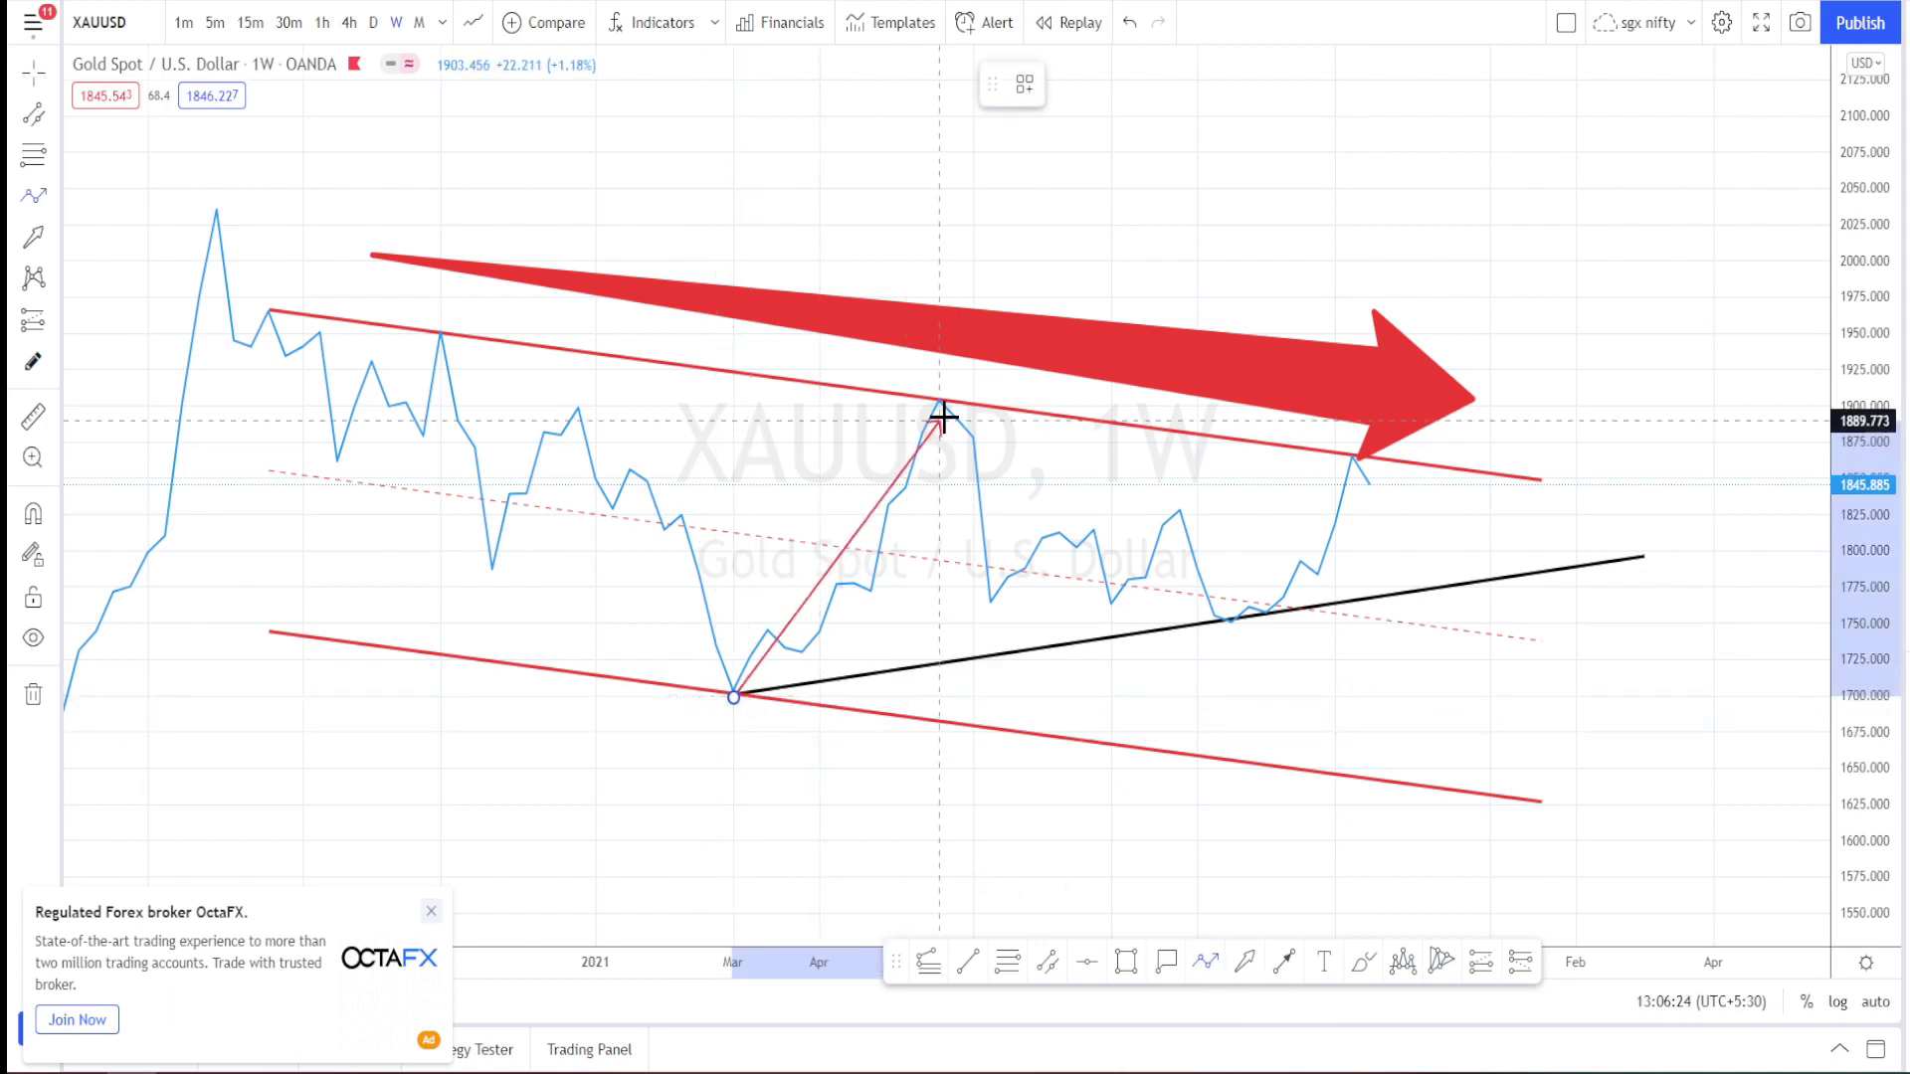
left_click(941, 403)
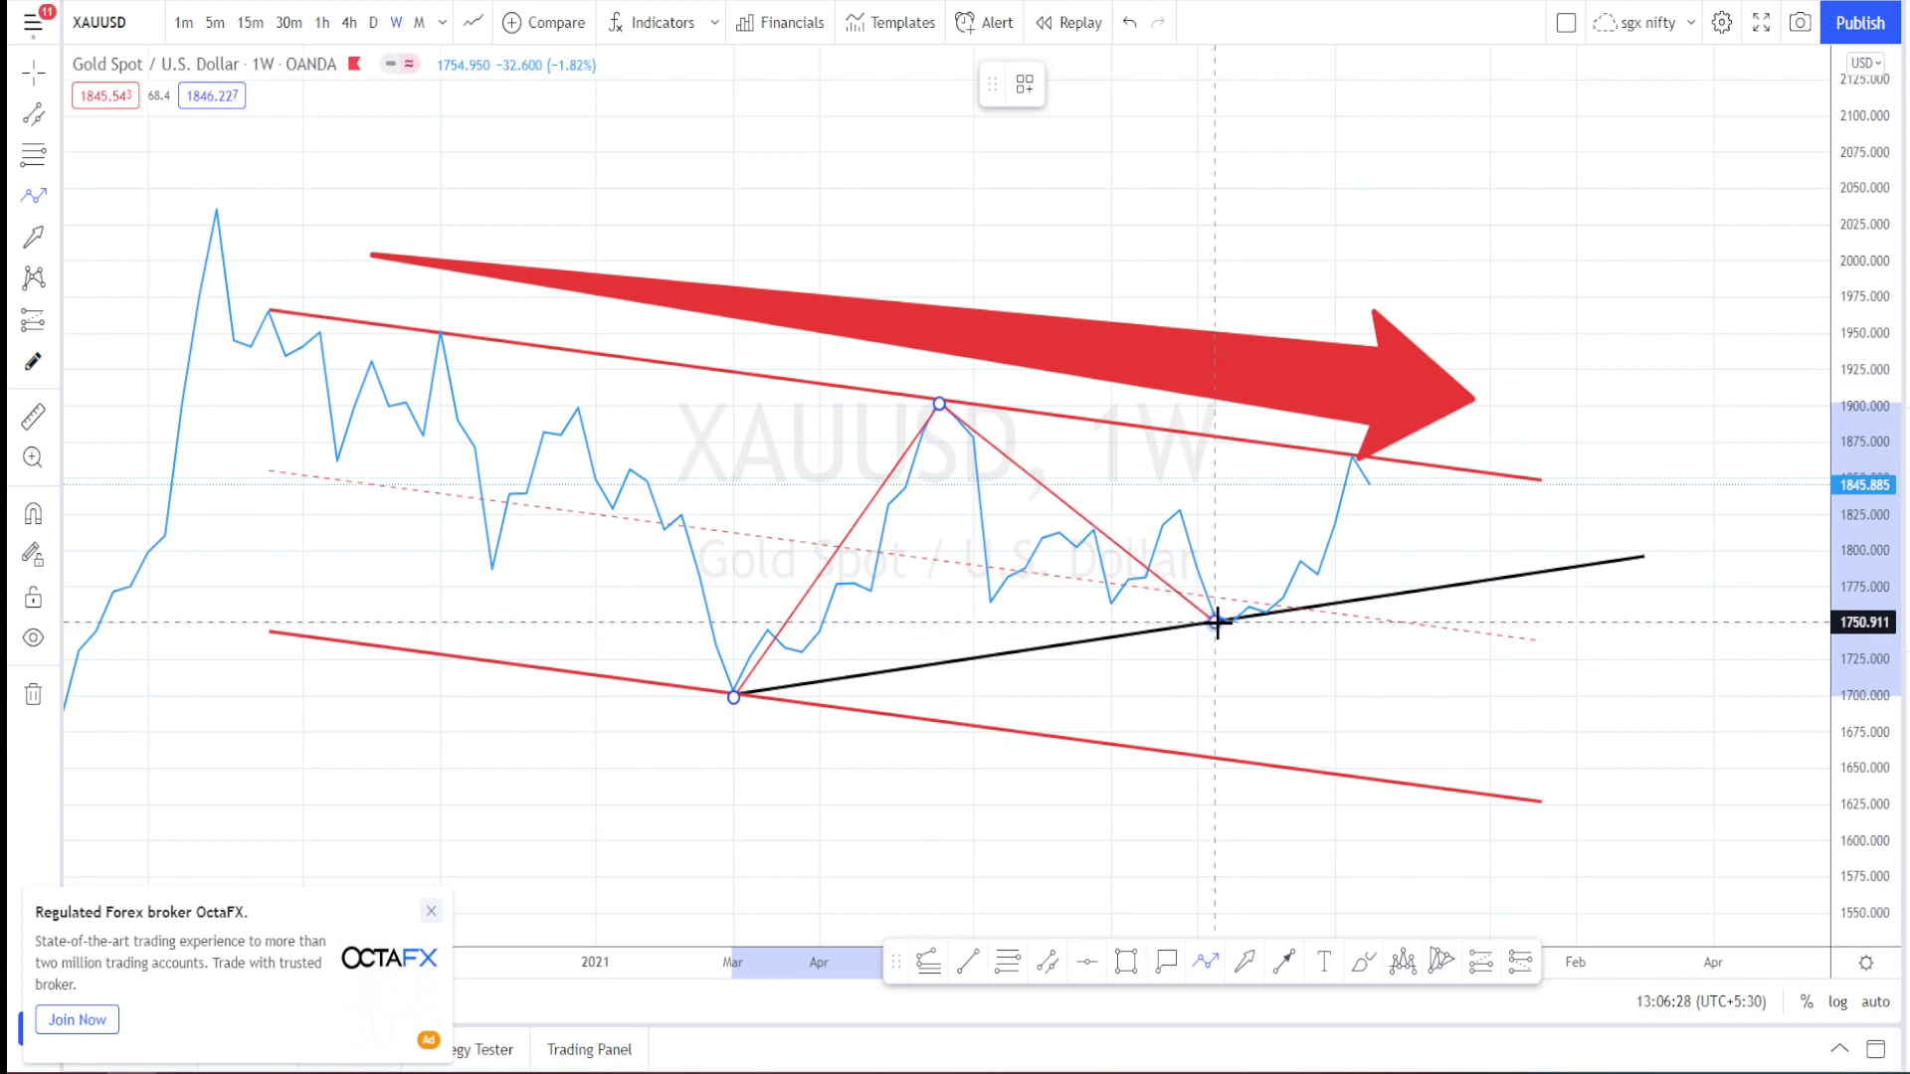
left_click(1216, 622)
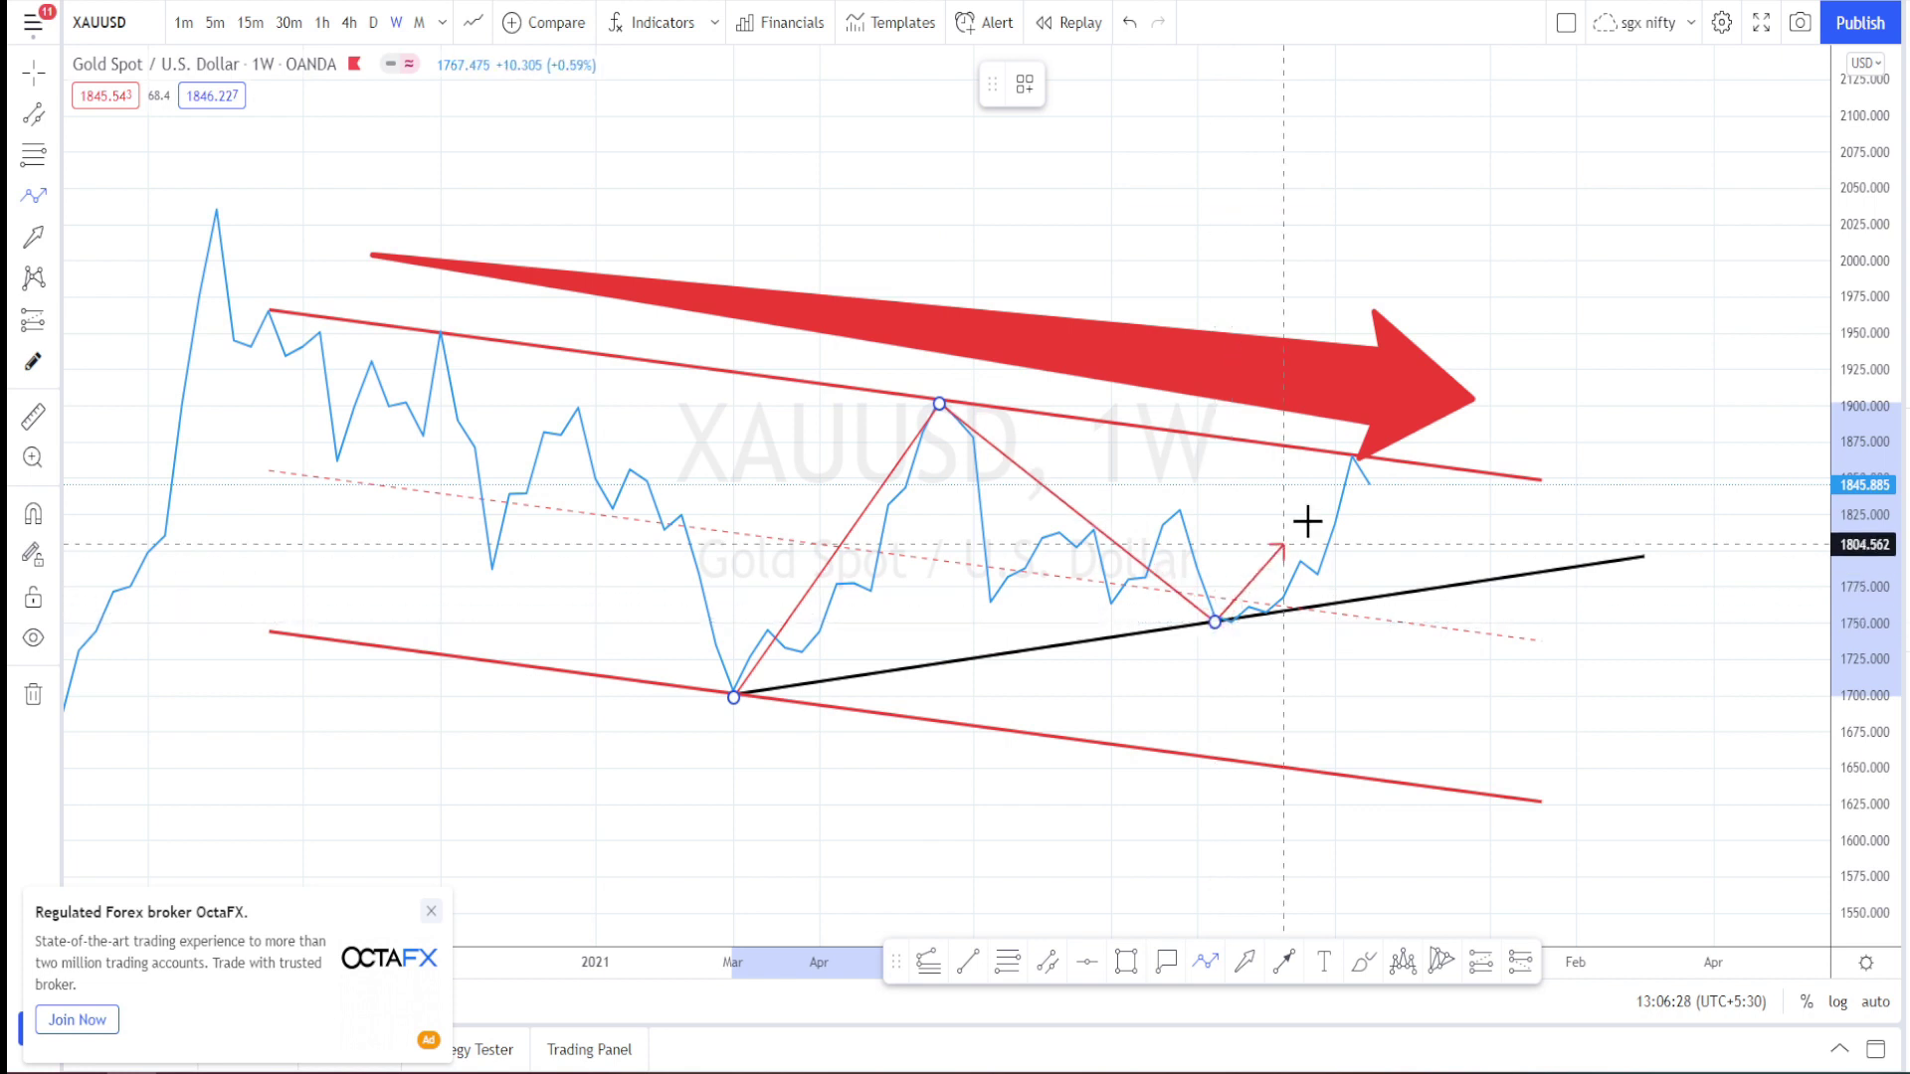
left_click(1350, 456)
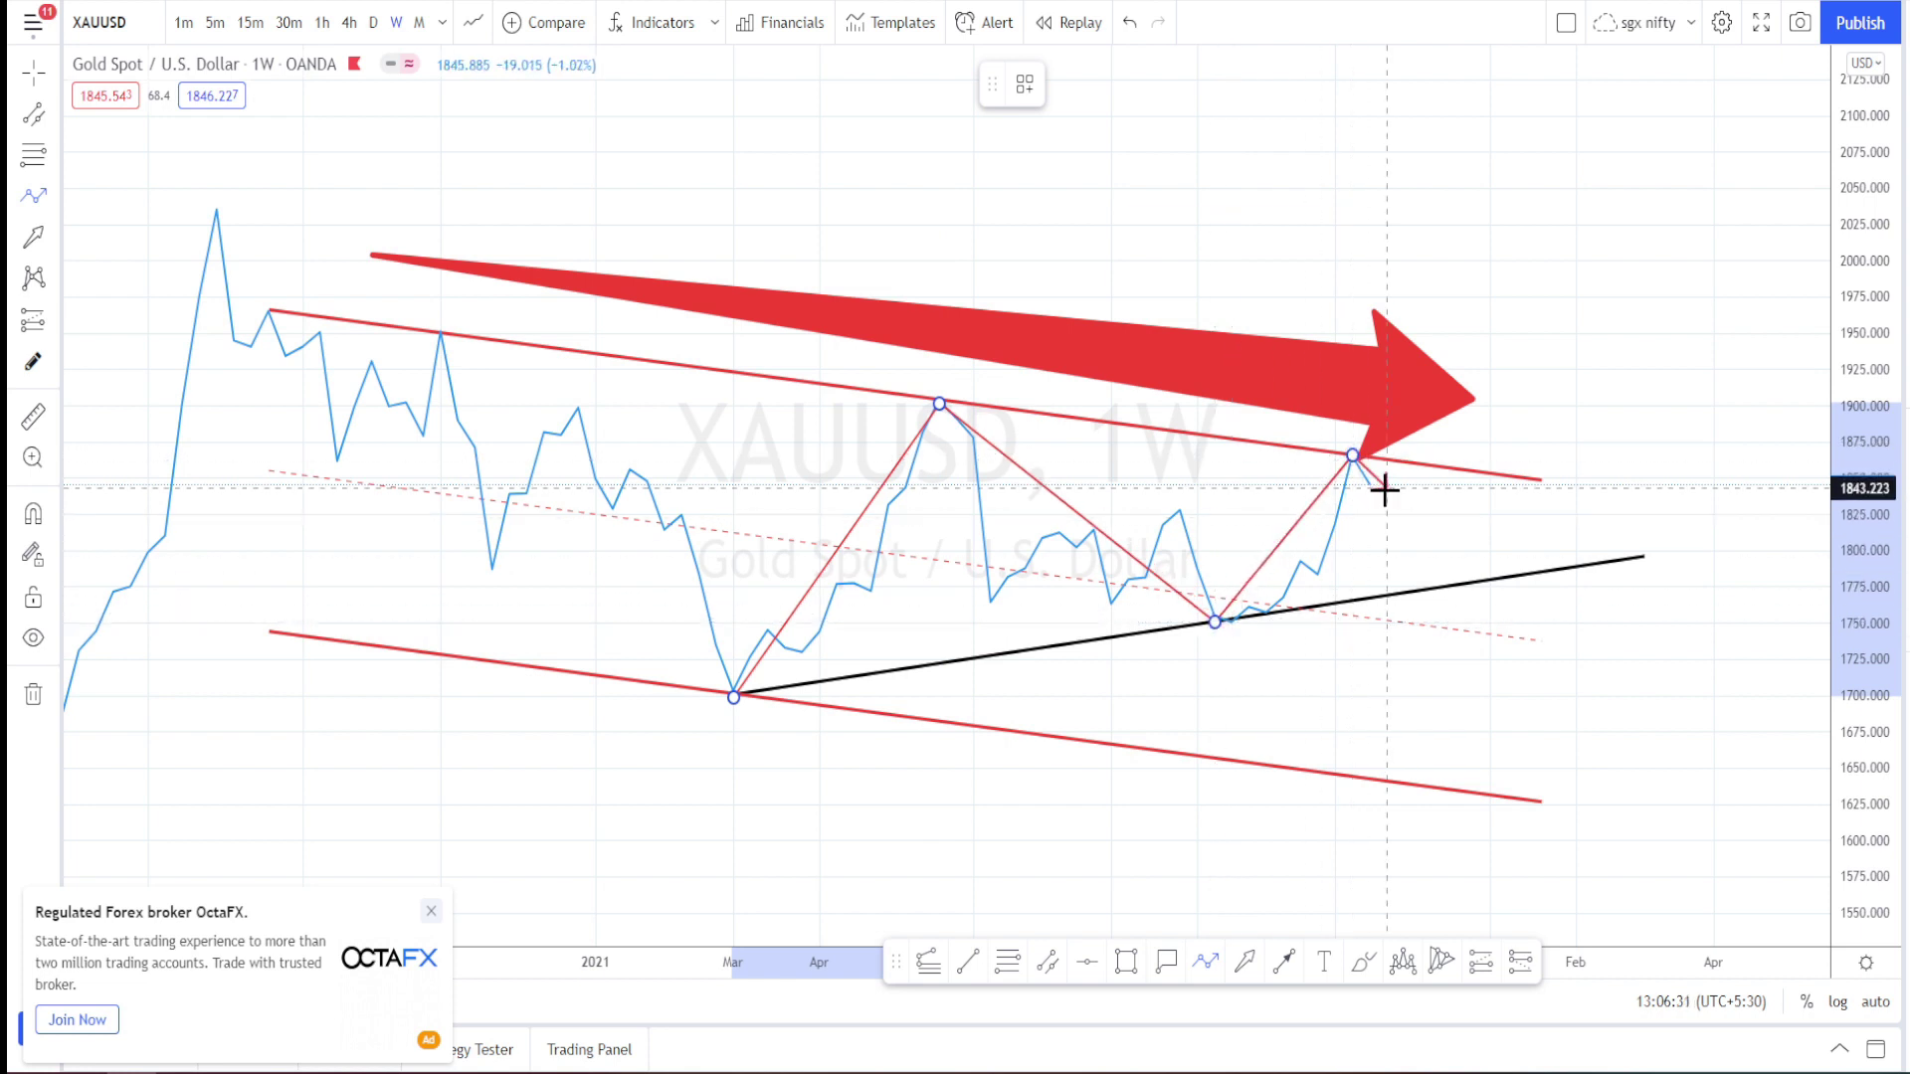
left_click(1490, 582)
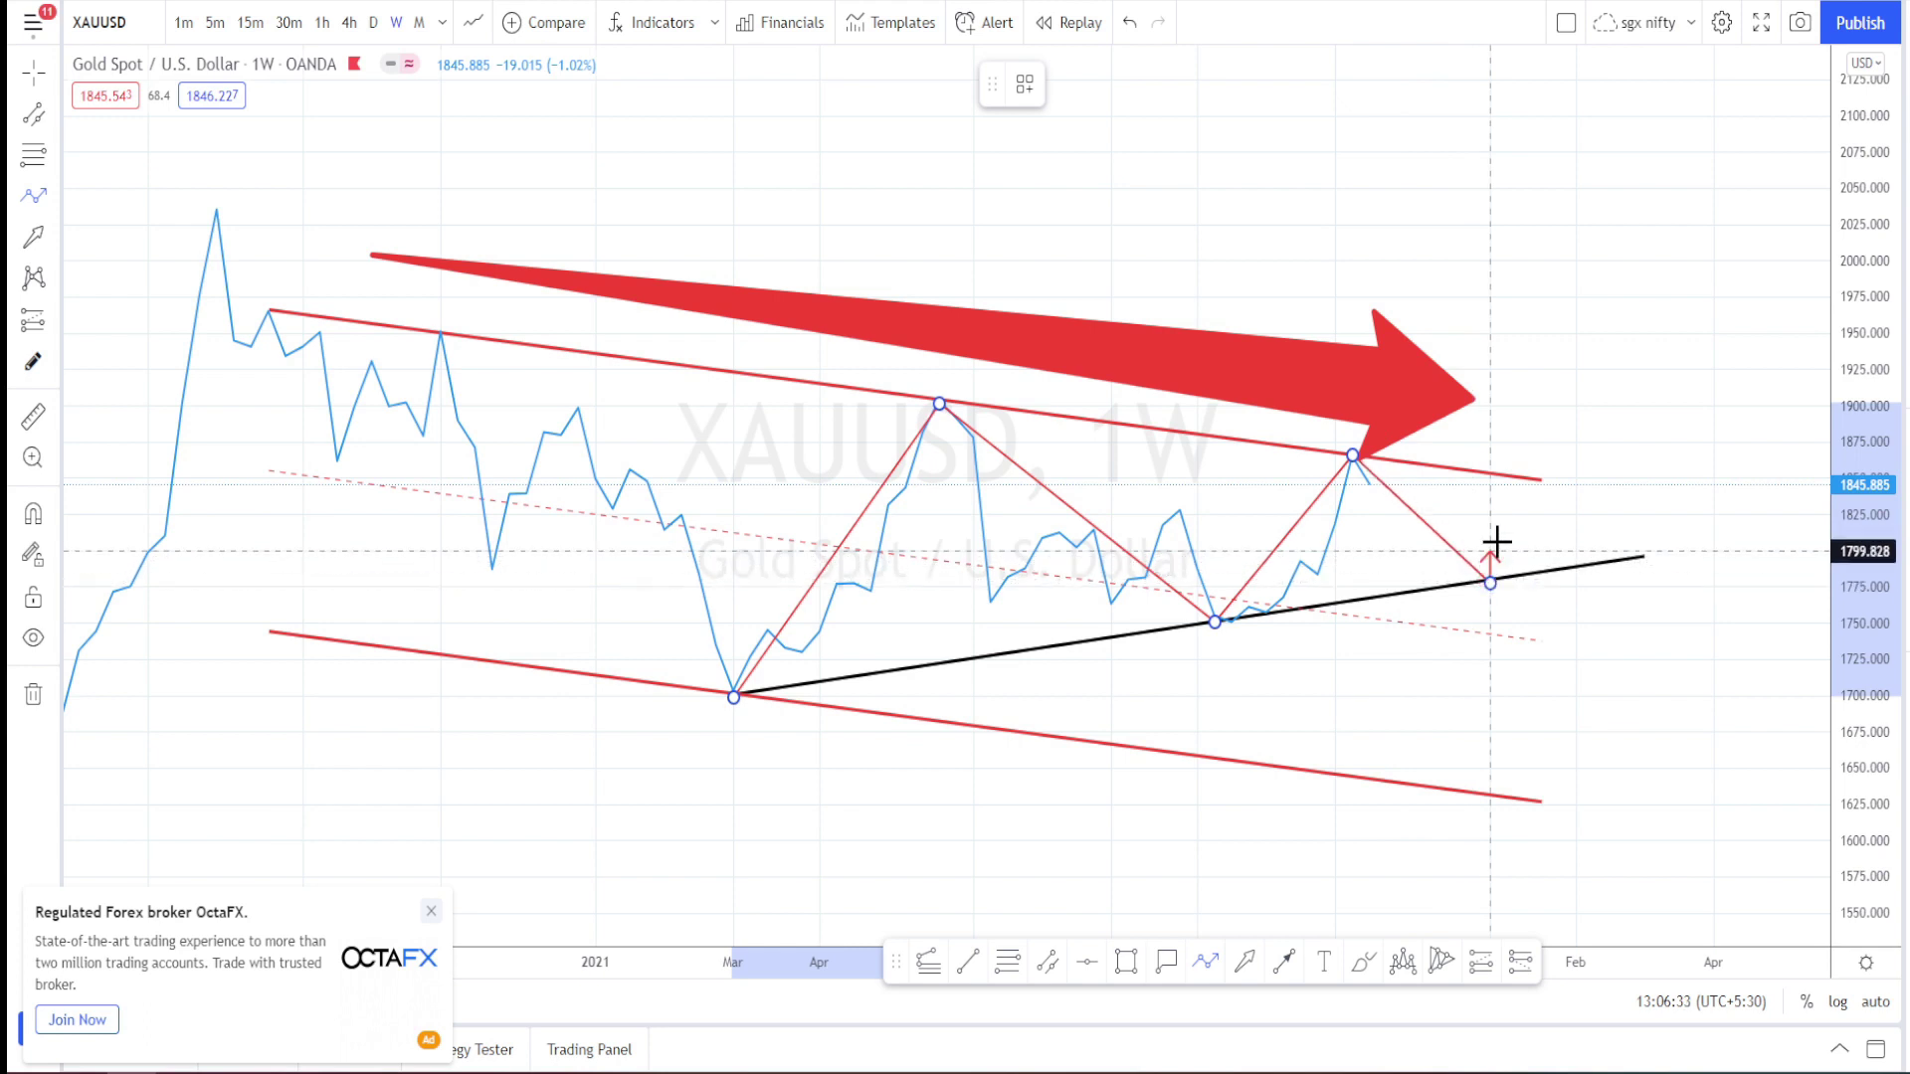
left_click(1523, 474)
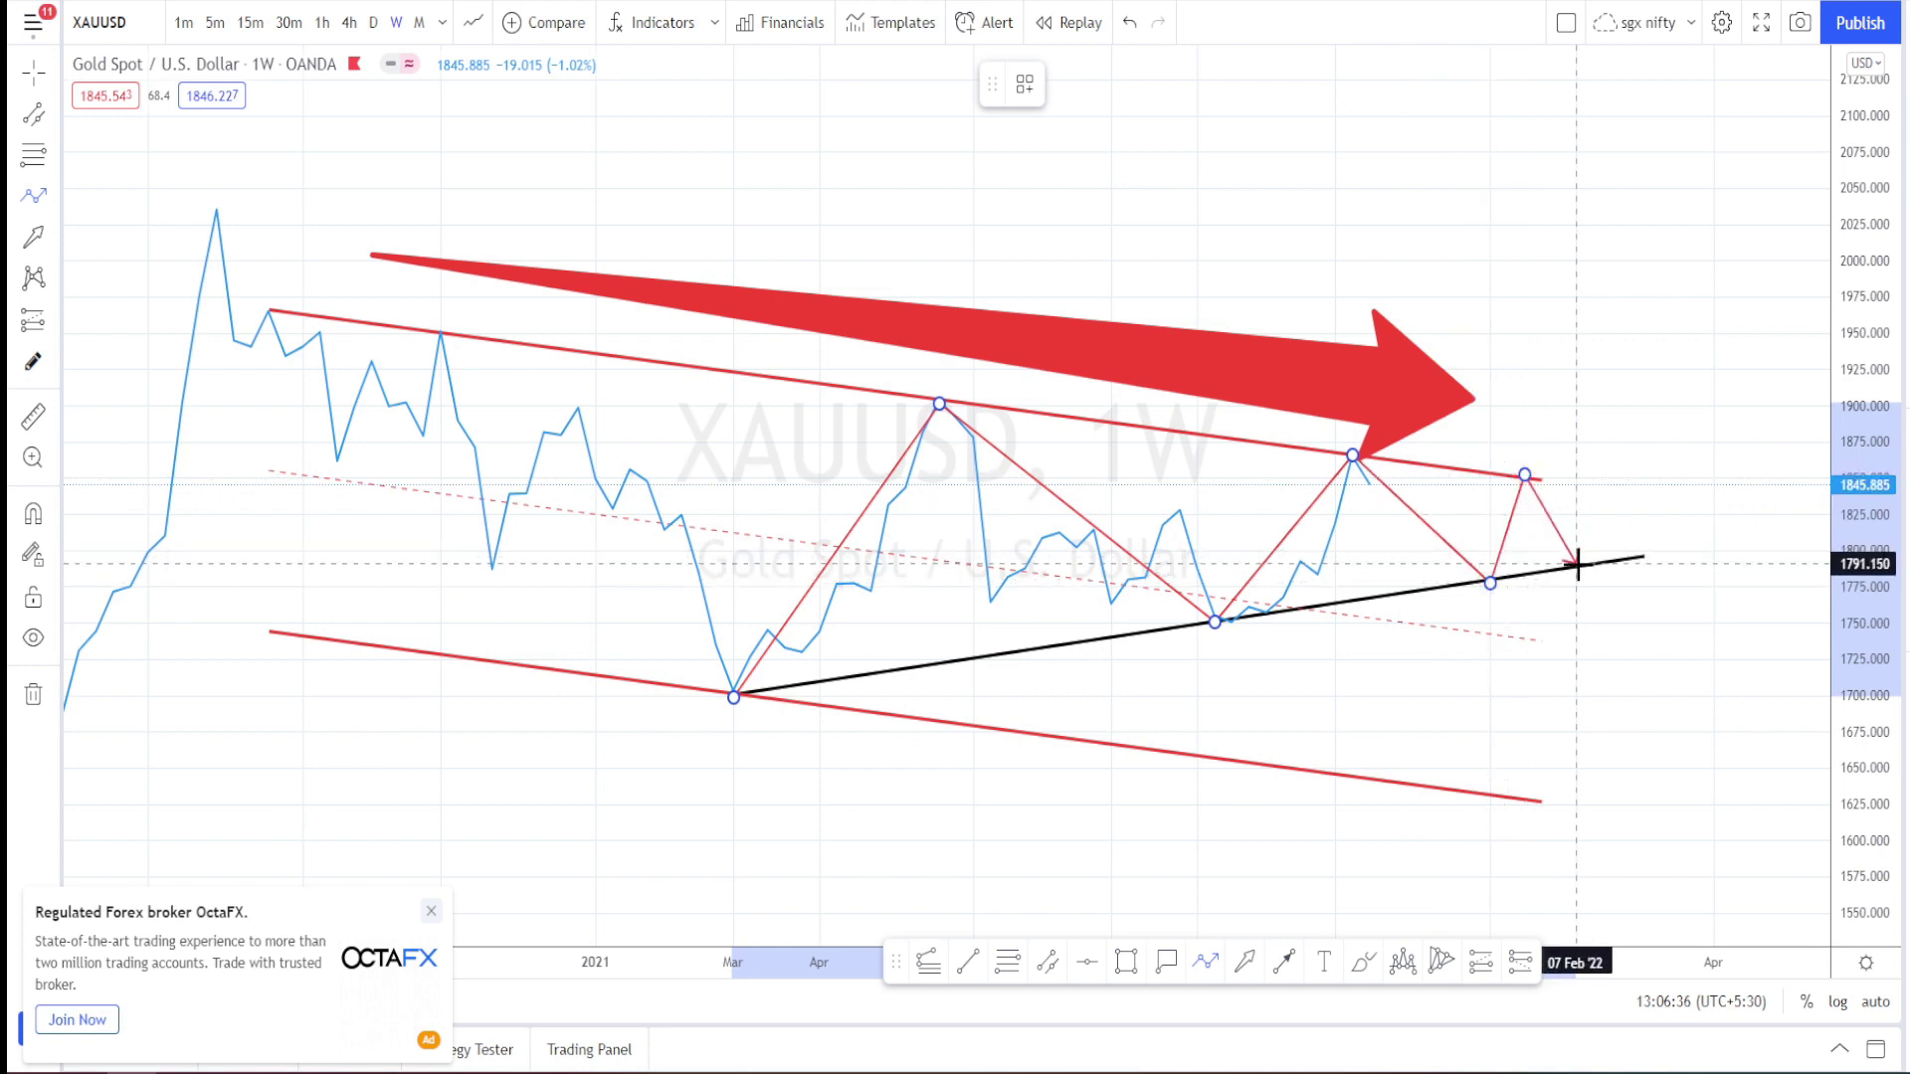
left_click(1577, 564)
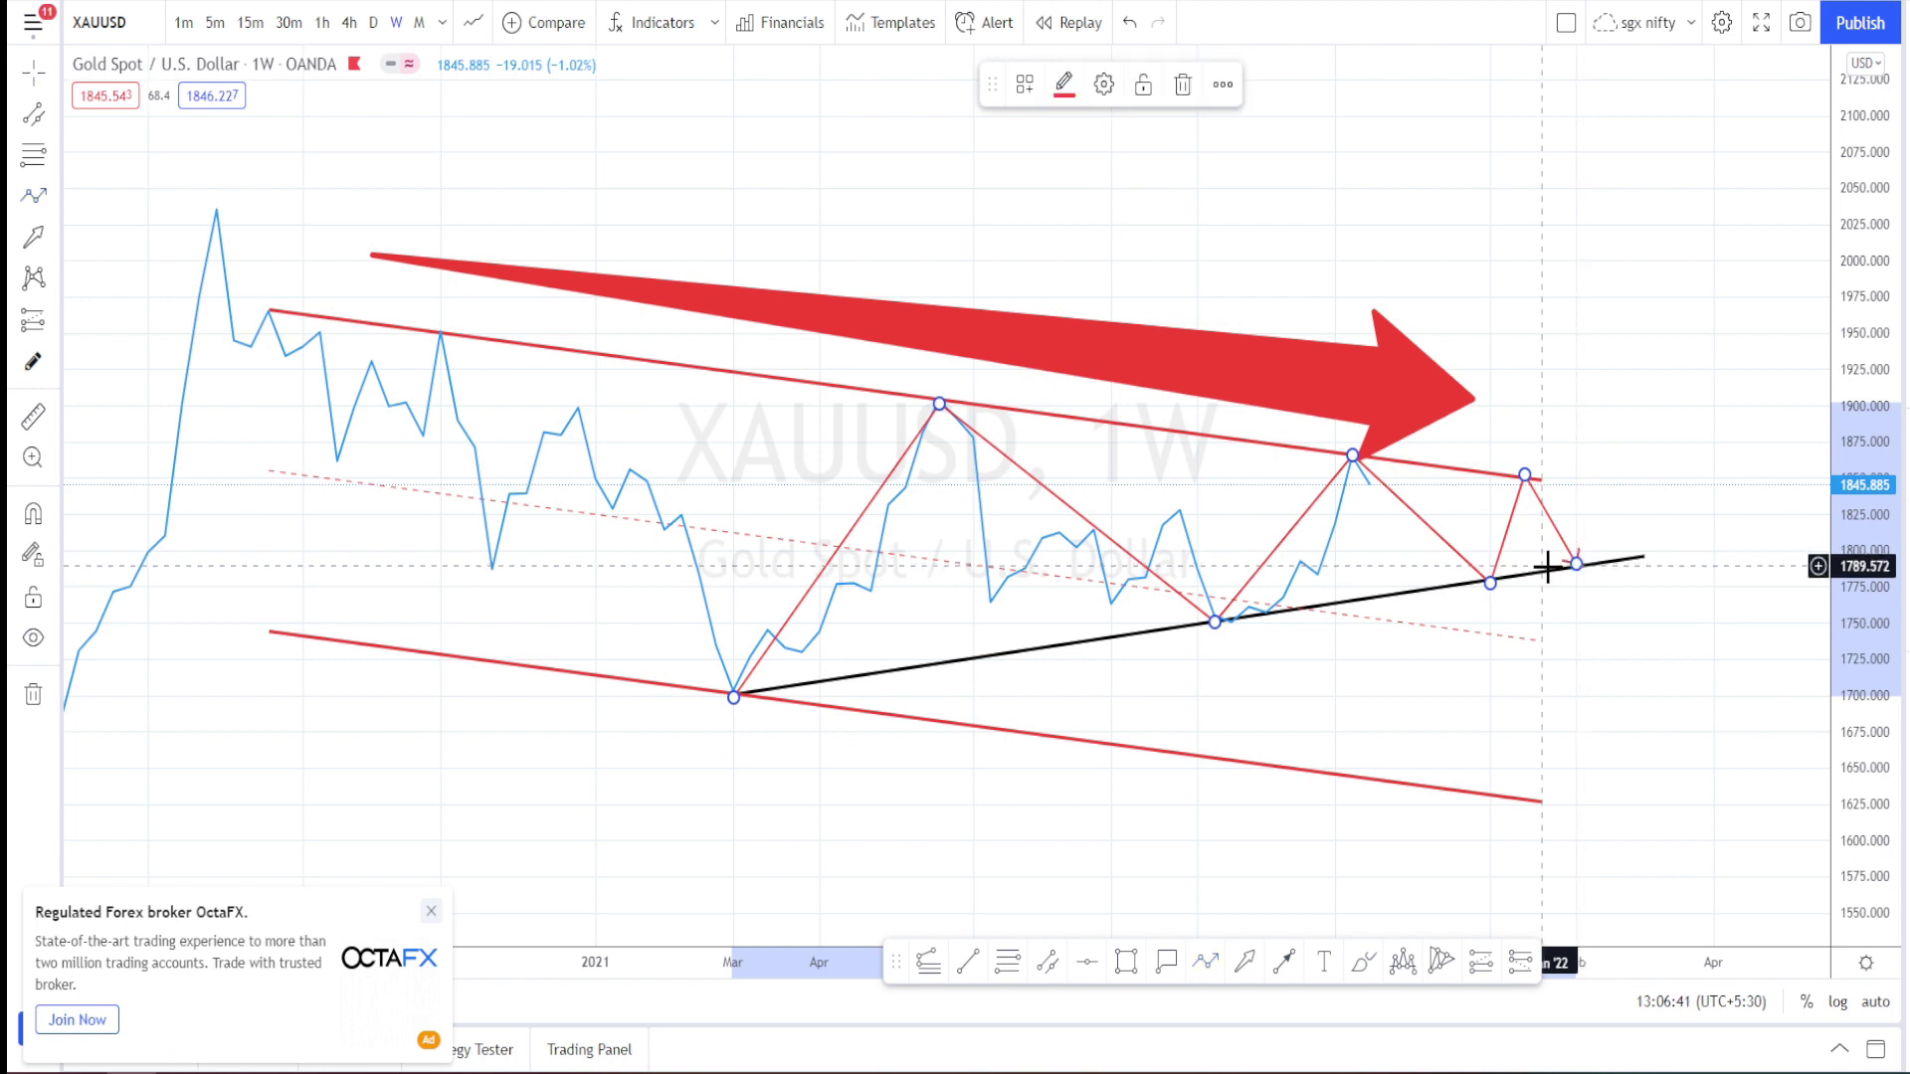
key("Escape")
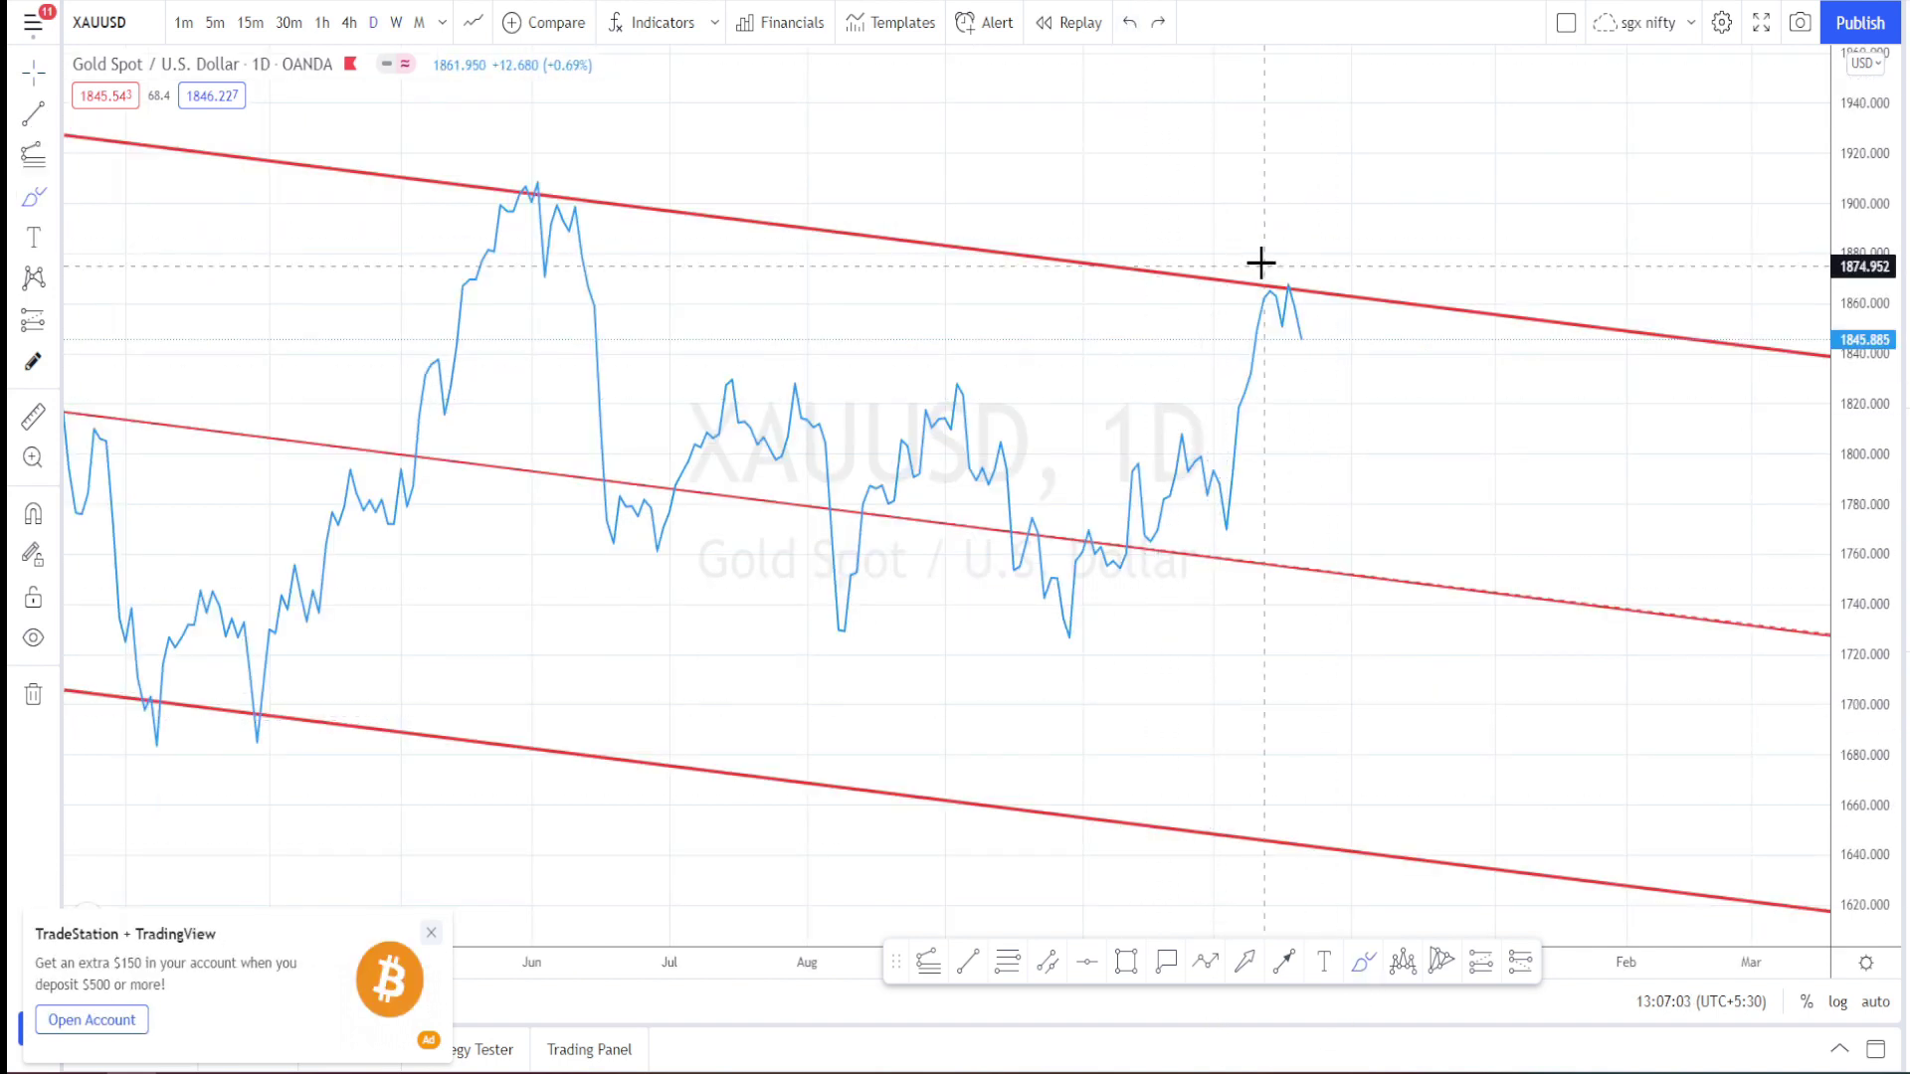
Step: Brush circles around the recent peak, June peak and lower-line lows, then undo them
left_click_drag(1276, 254, 1263, 281)
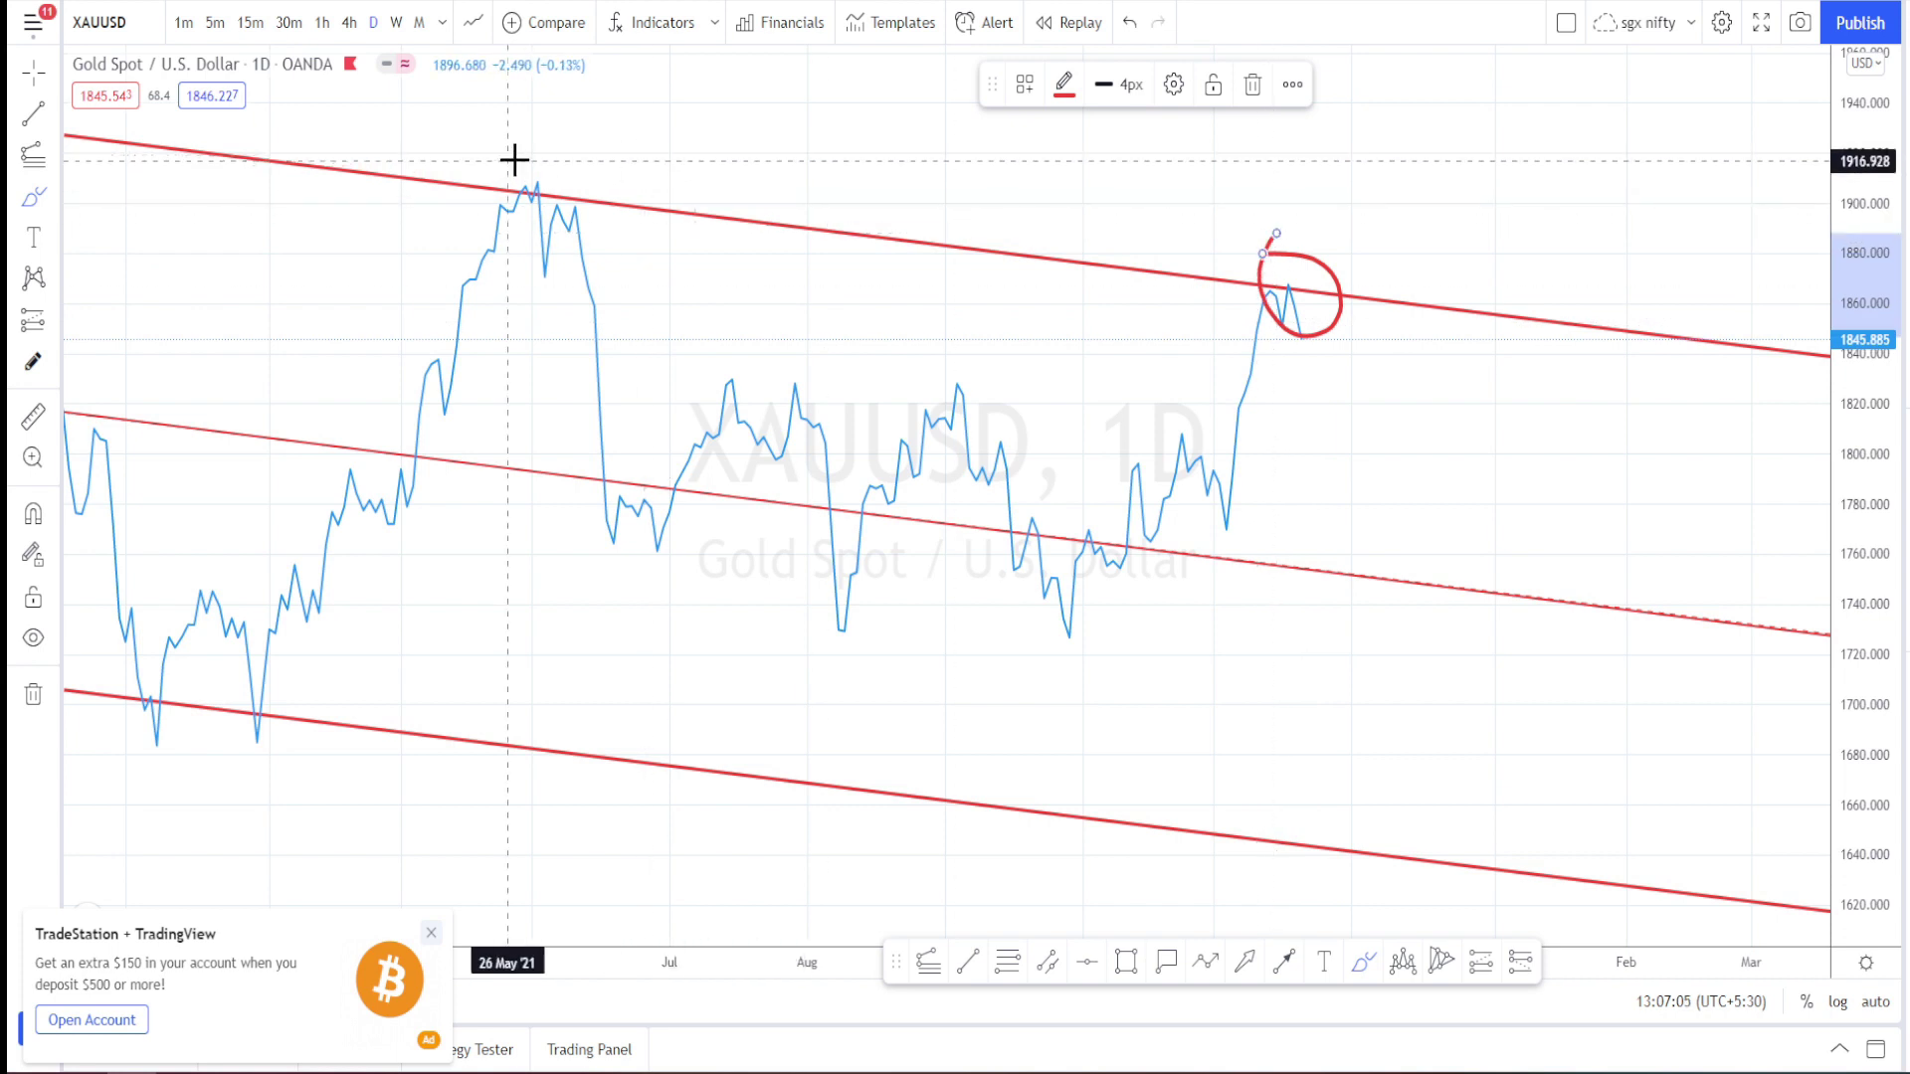
mouse_move(511, 157)
left_mouse_down()
mouse_move(538, 211)
mouse_move(511, 139)
left_mouse_up()
mouse_move(175, 684)
left_mouse_down()
mouse_move(157, 716)
mouse_move(162, 689)
mouse_move(249, 731)
mouse_move(256, 714)
left_mouse_up()
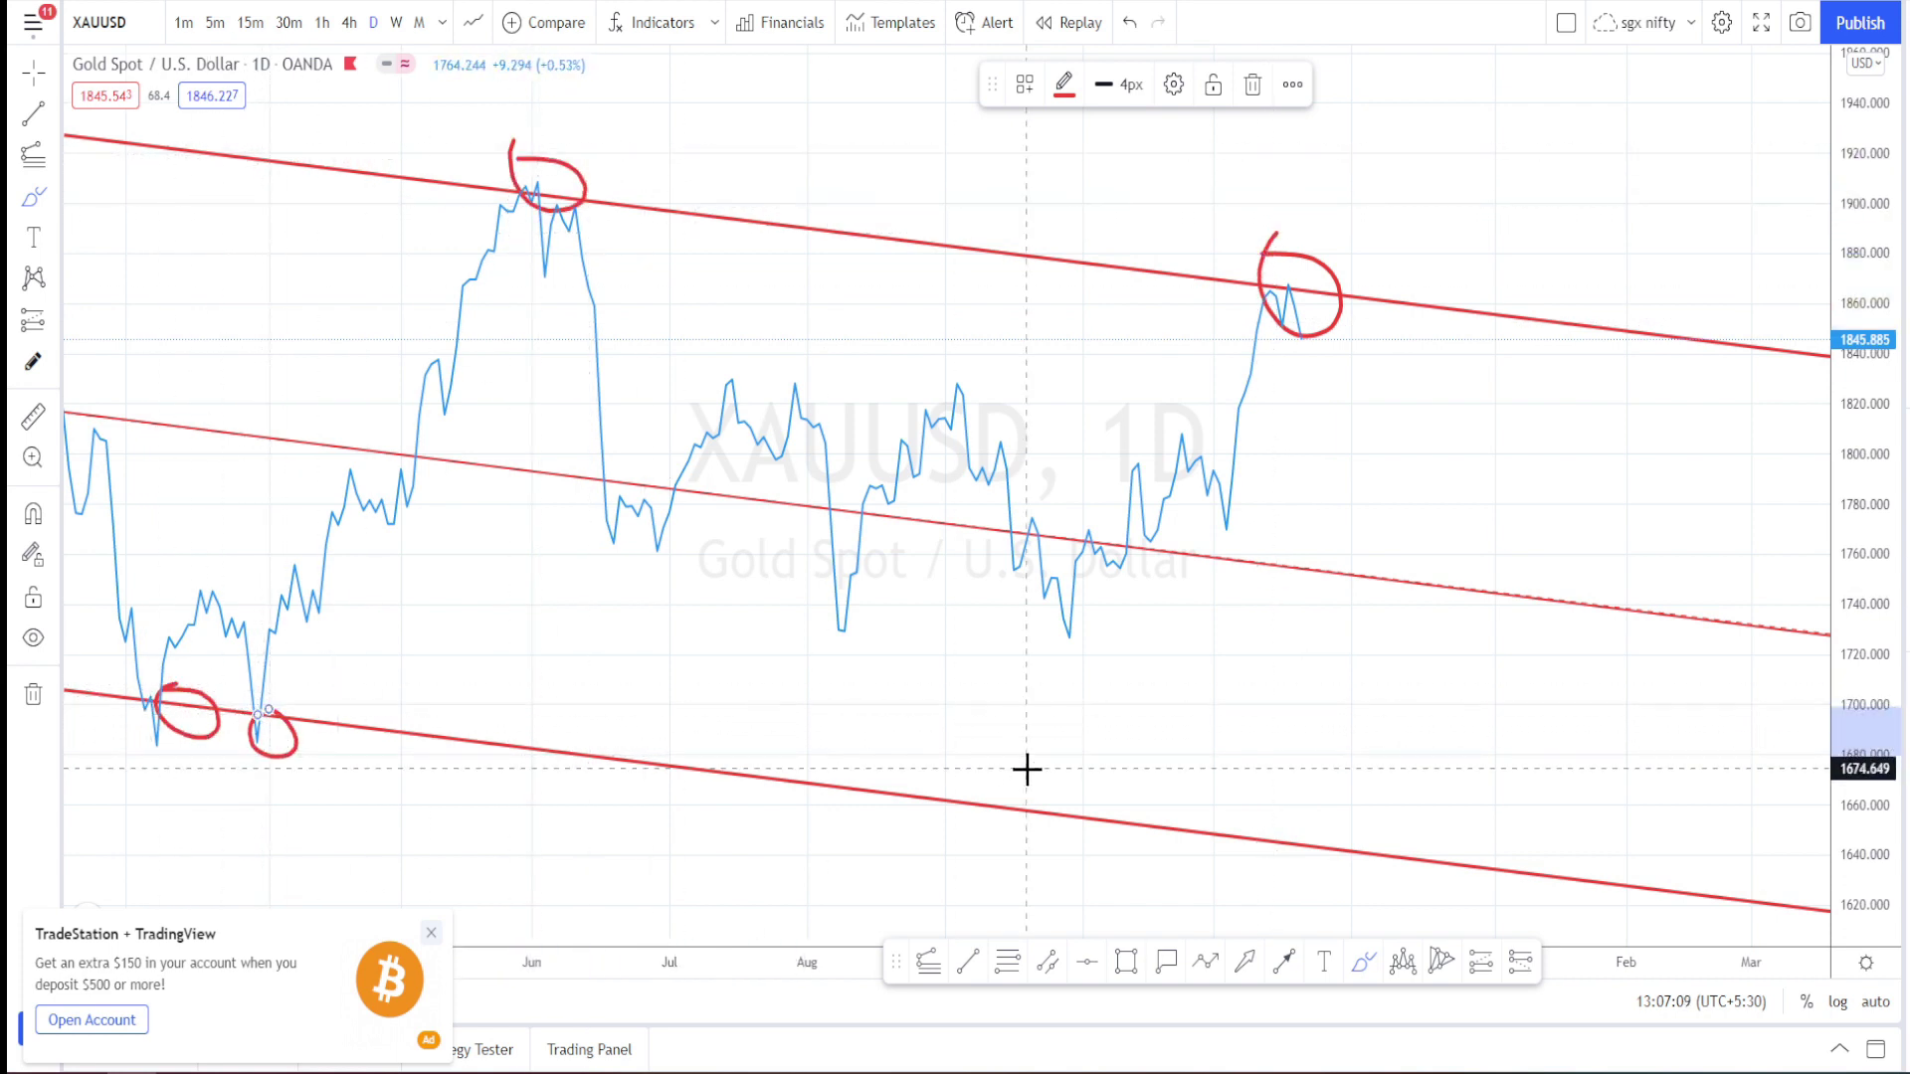
left_click(1130, 23)
left_click(1130, 24)
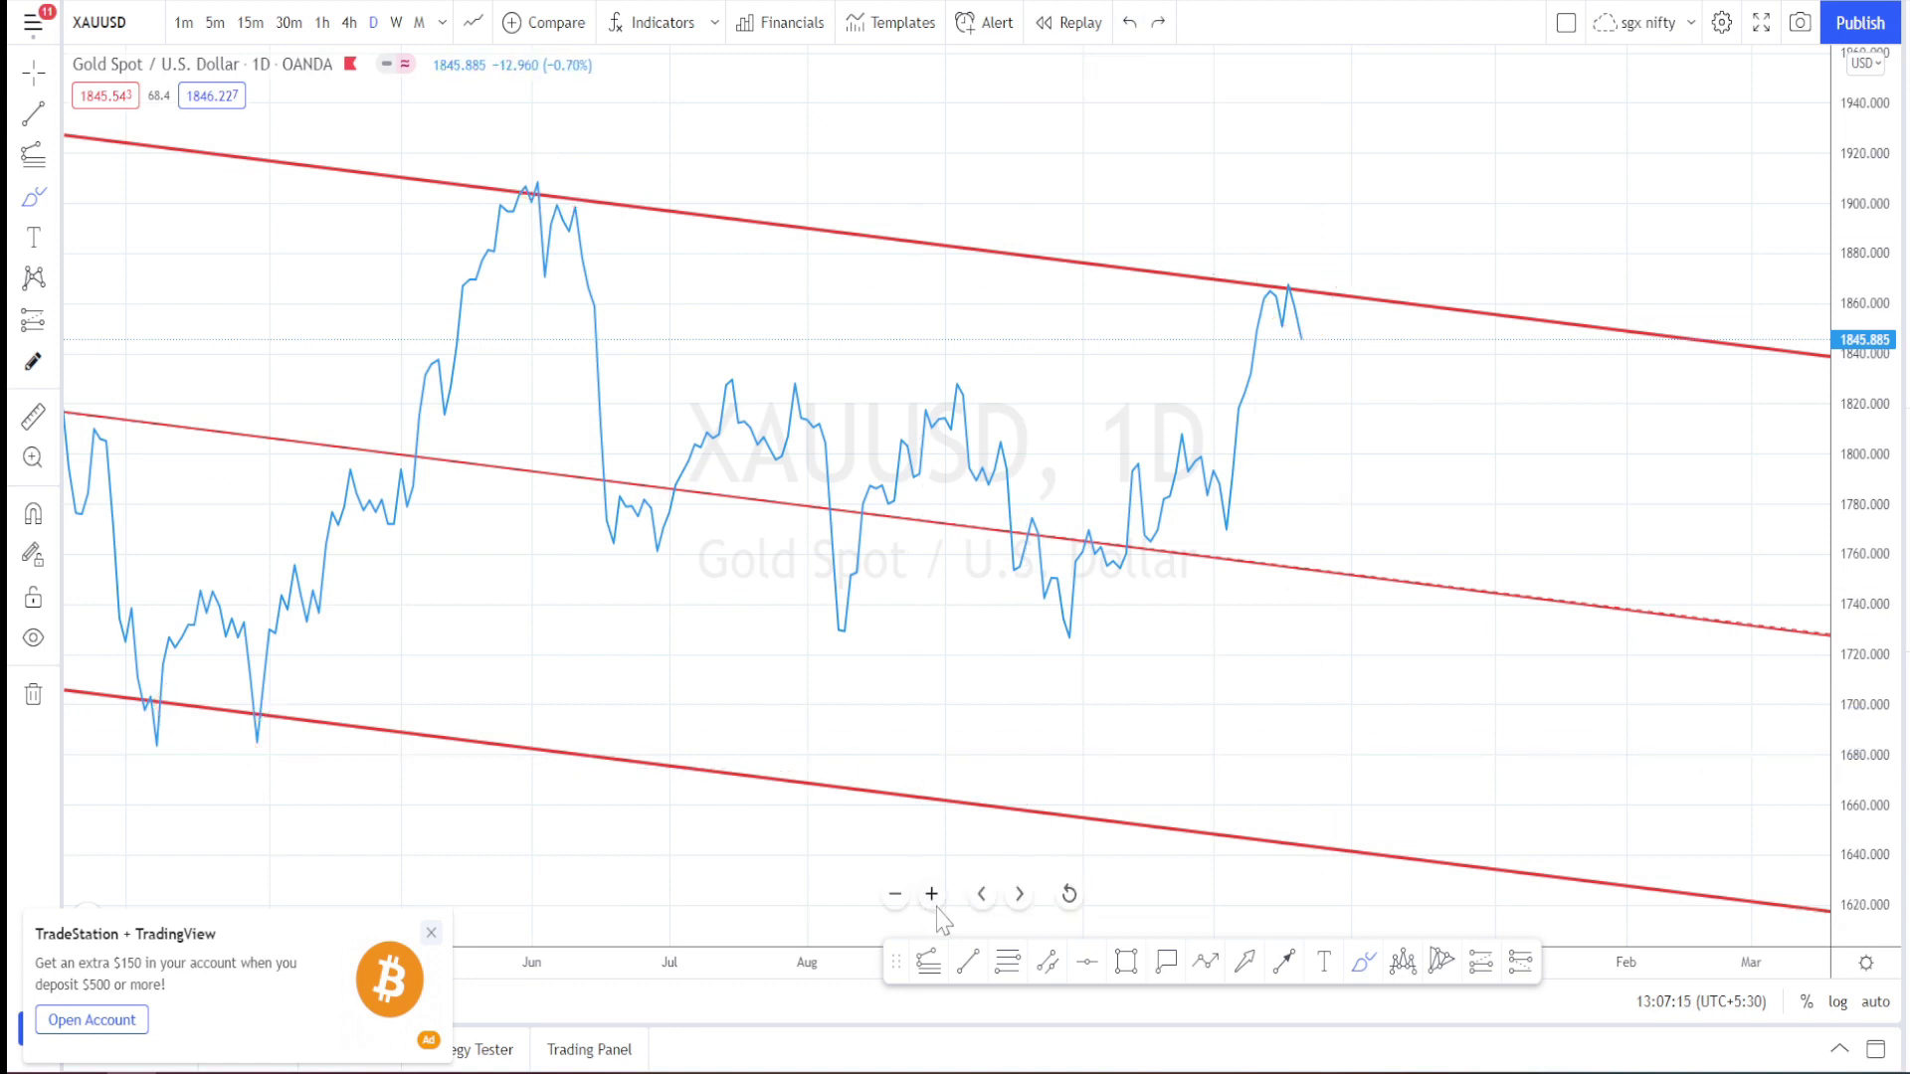
Step: Zoom in and mark the price peak with freehand brush strokes
scroll(972, 793, "up", 4)
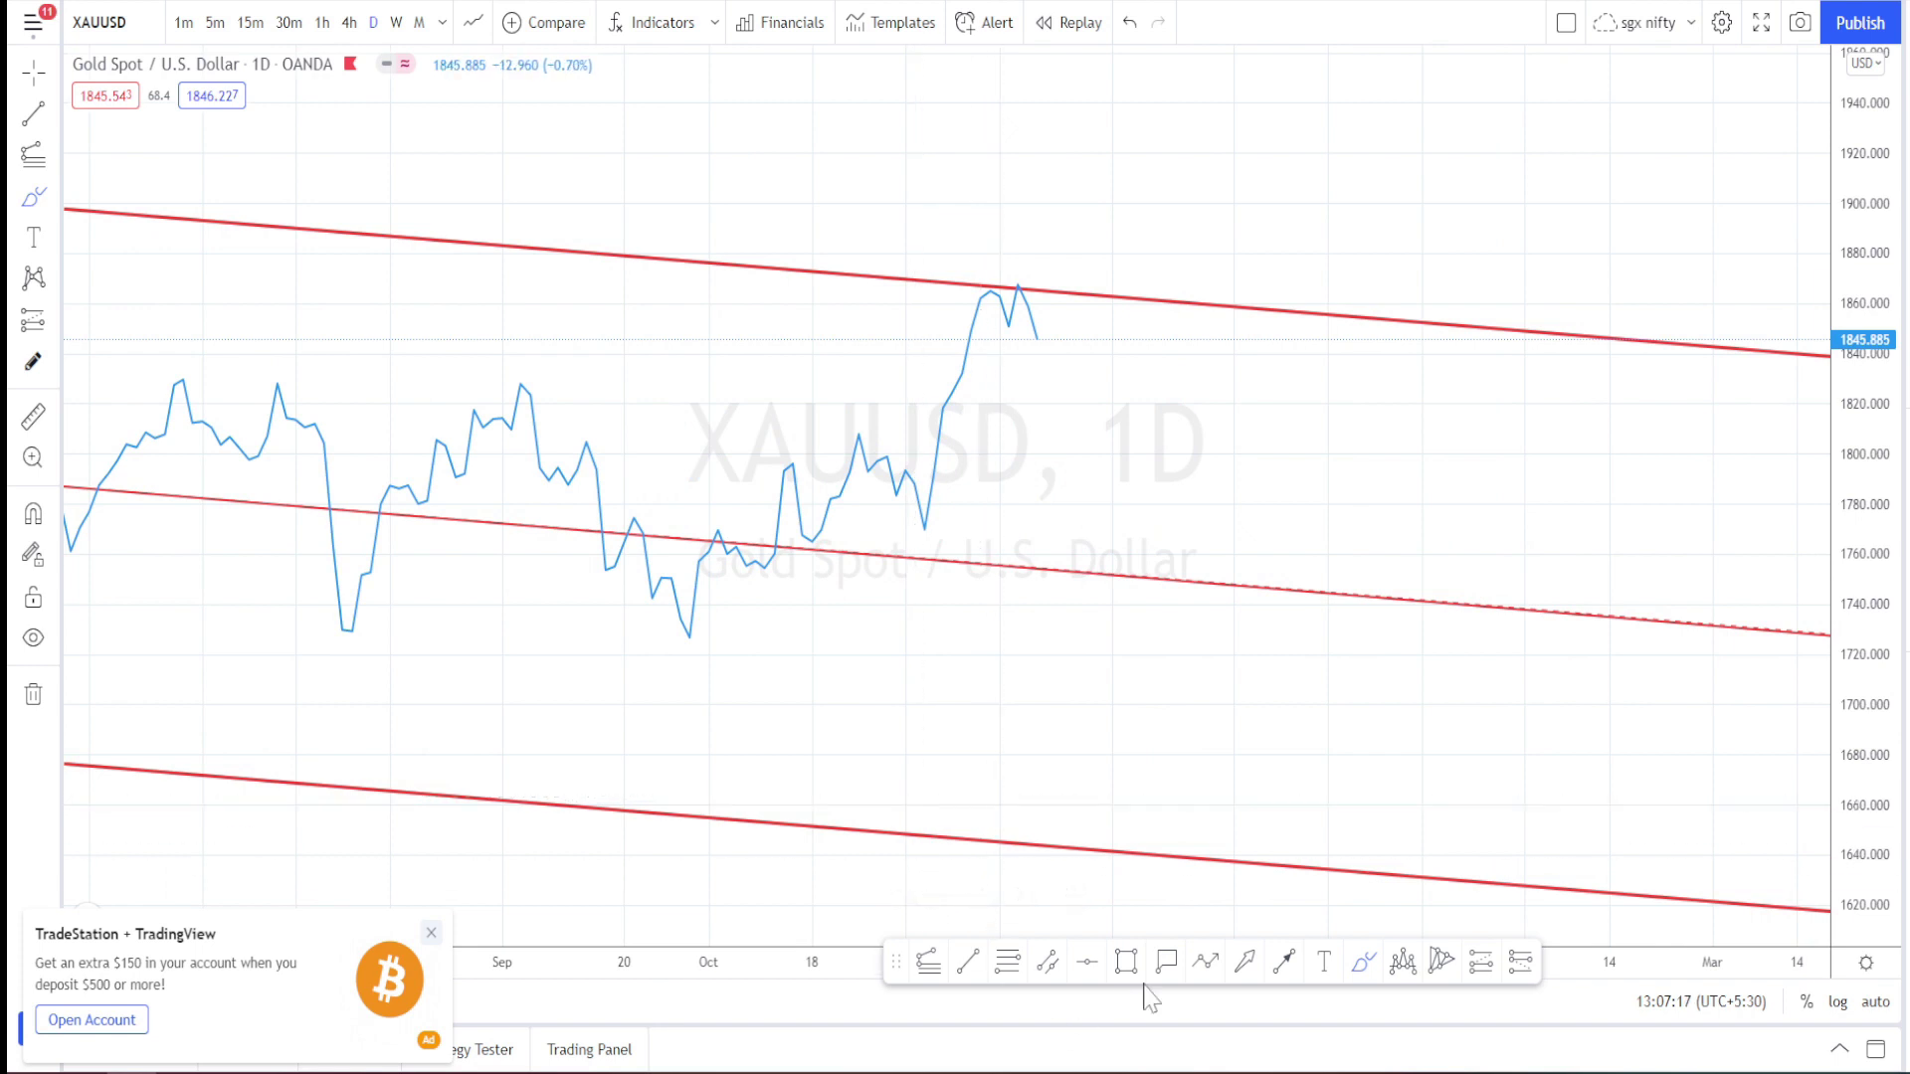
mouse_move(985, 275)
left_mouse_down()
mouse_move(1053, 286)
mouse_move(964, 337)
mouse_move(970, 286)
left_mouse_up()
mouse_move(966, 358)
left_mouse_down()
mouse_move(997, 281)
mouse_move(1008, 336)
mouse_move(1023, 285)
mouse_move(1035, 338)
left_mouse_up()
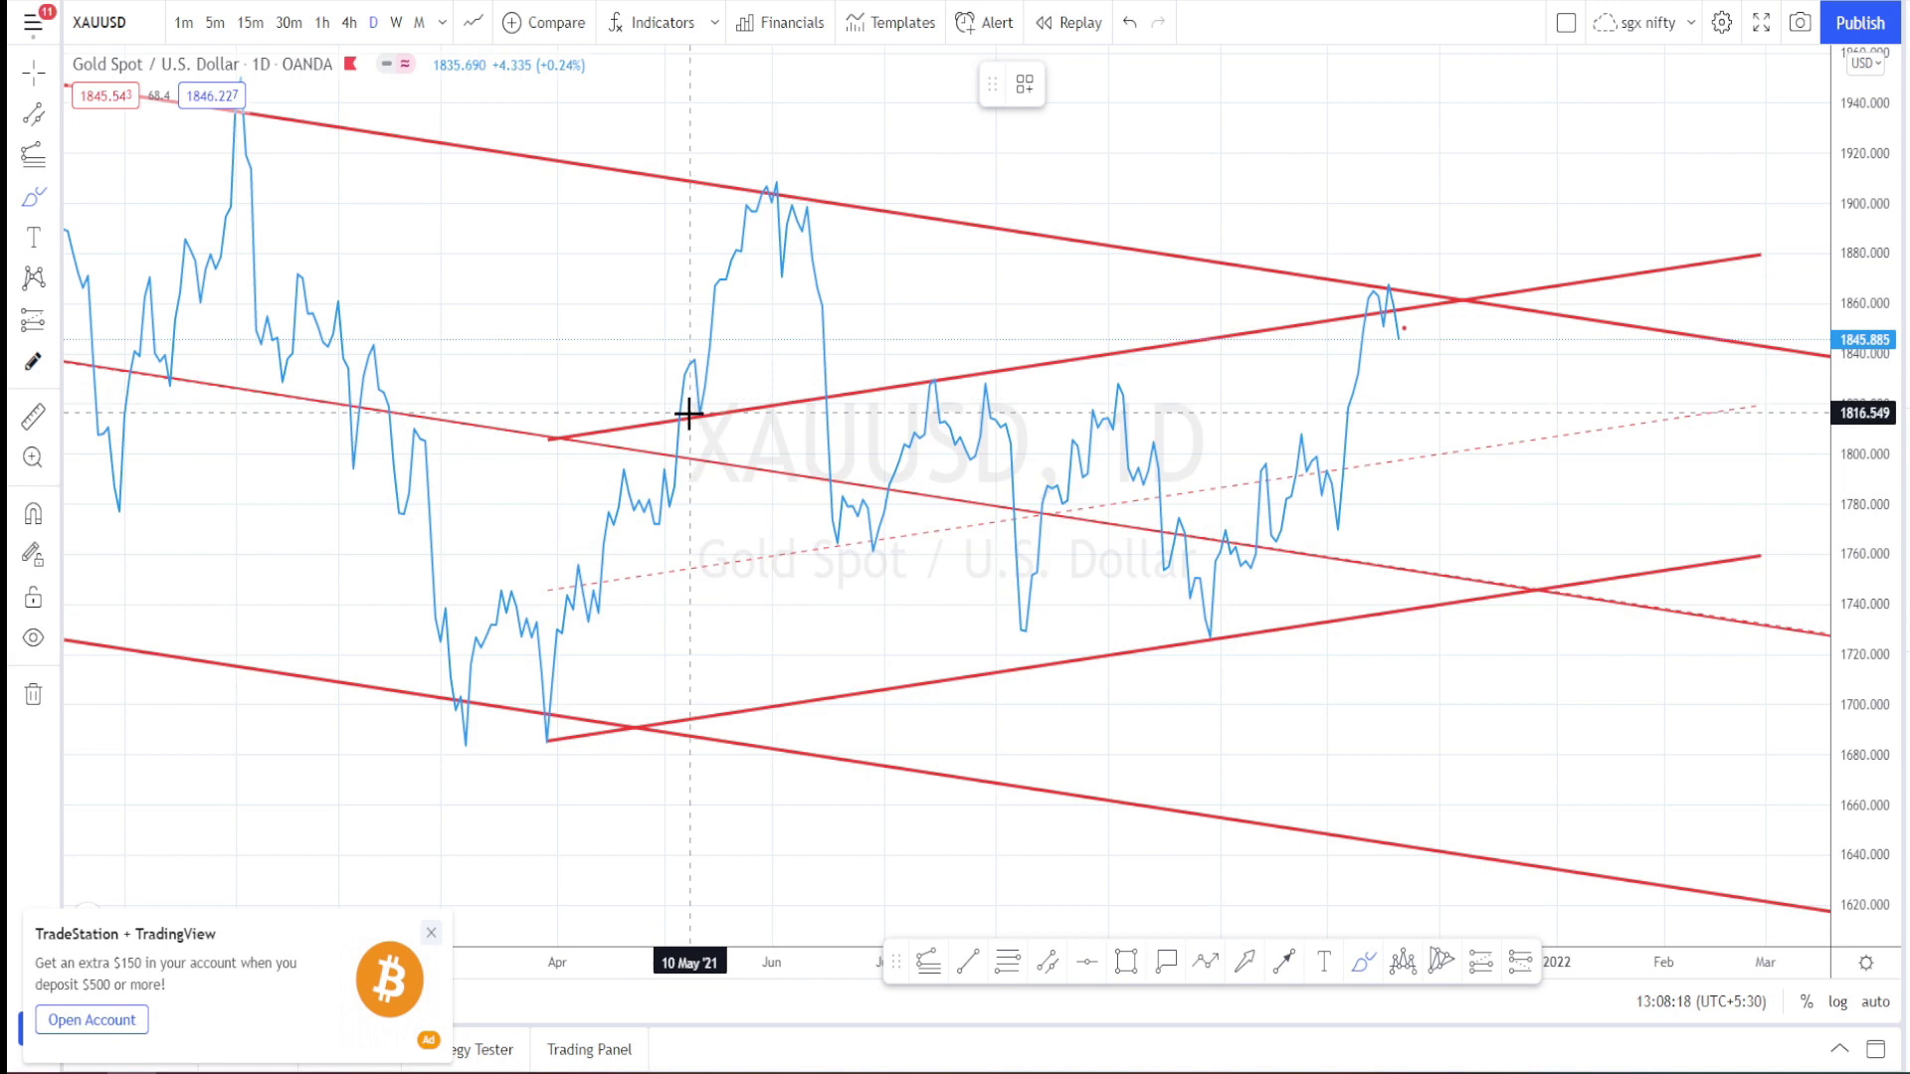
Step: Trace the rally from the May low to the June peak in red, circling that peak and a recent one
left_click_drag(689, 406, 708, 411)
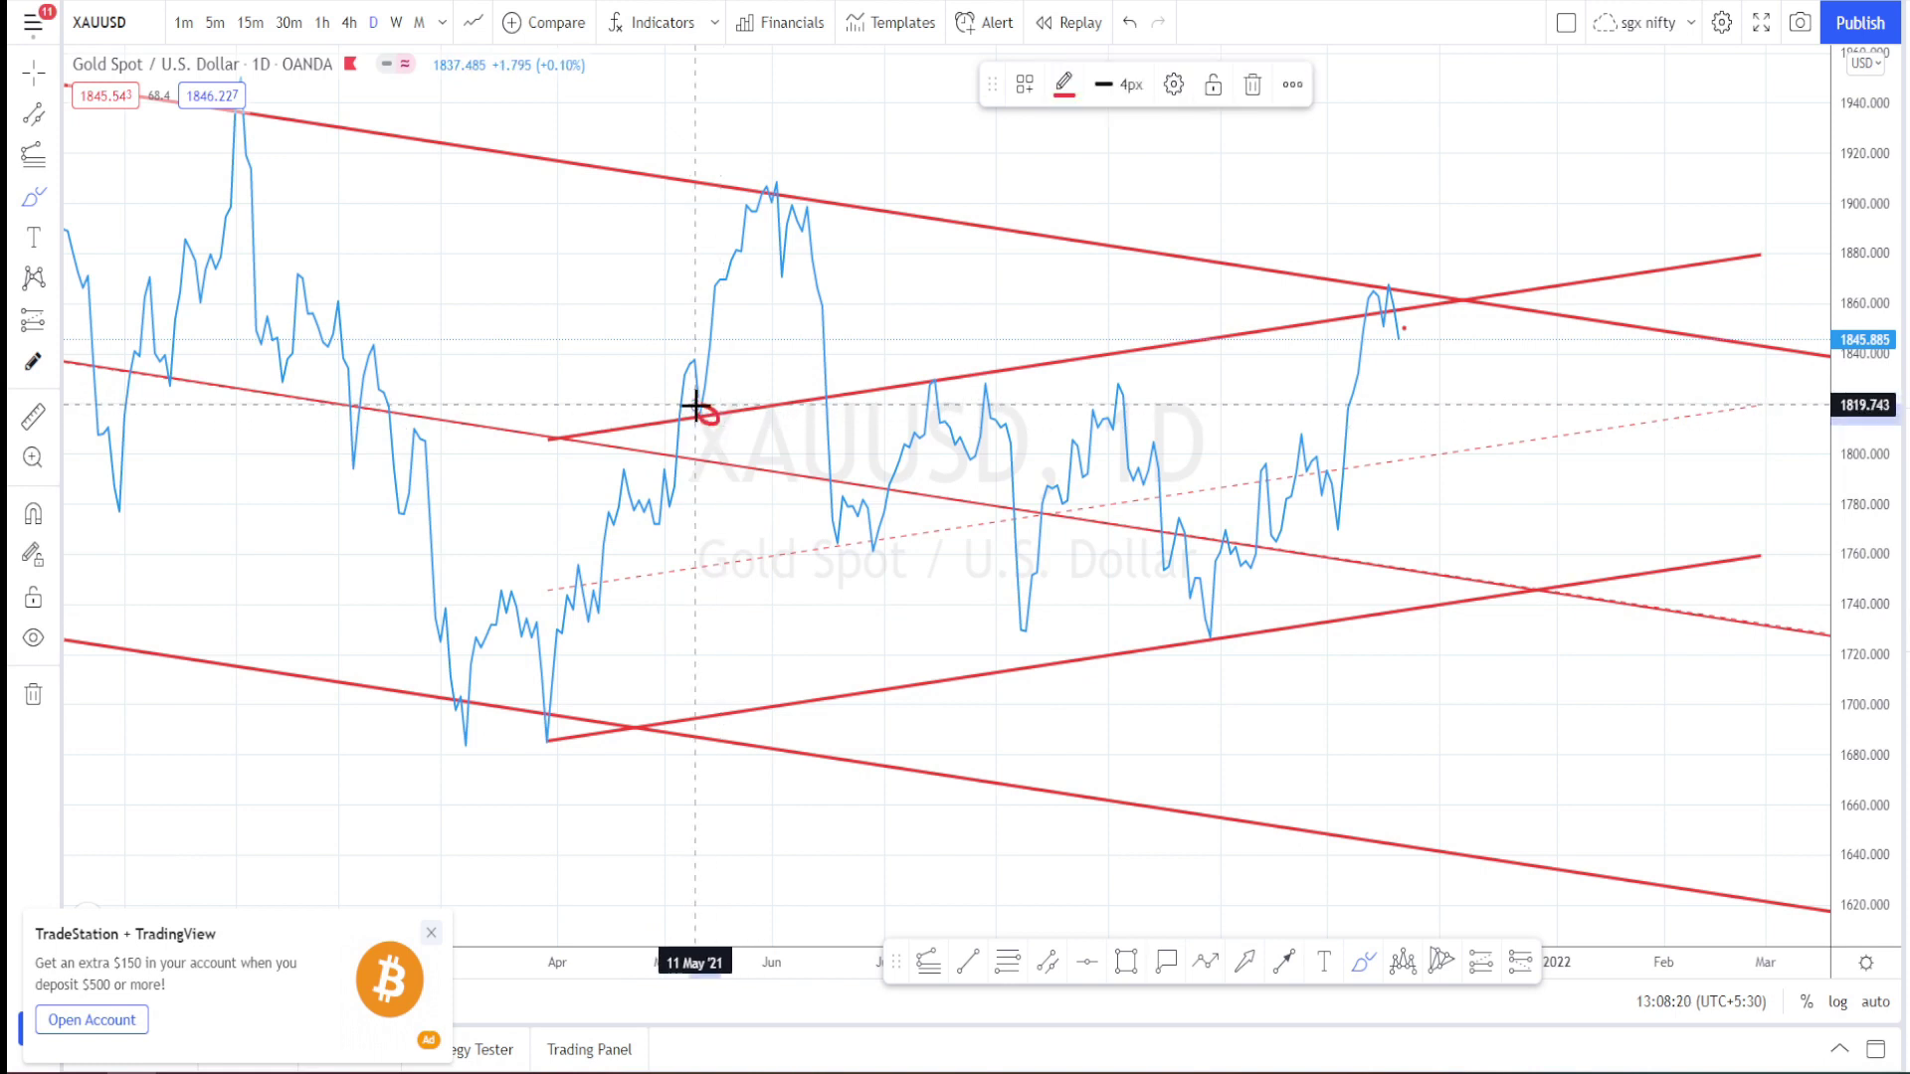
left_click_drag(712, 403, 775, 213)
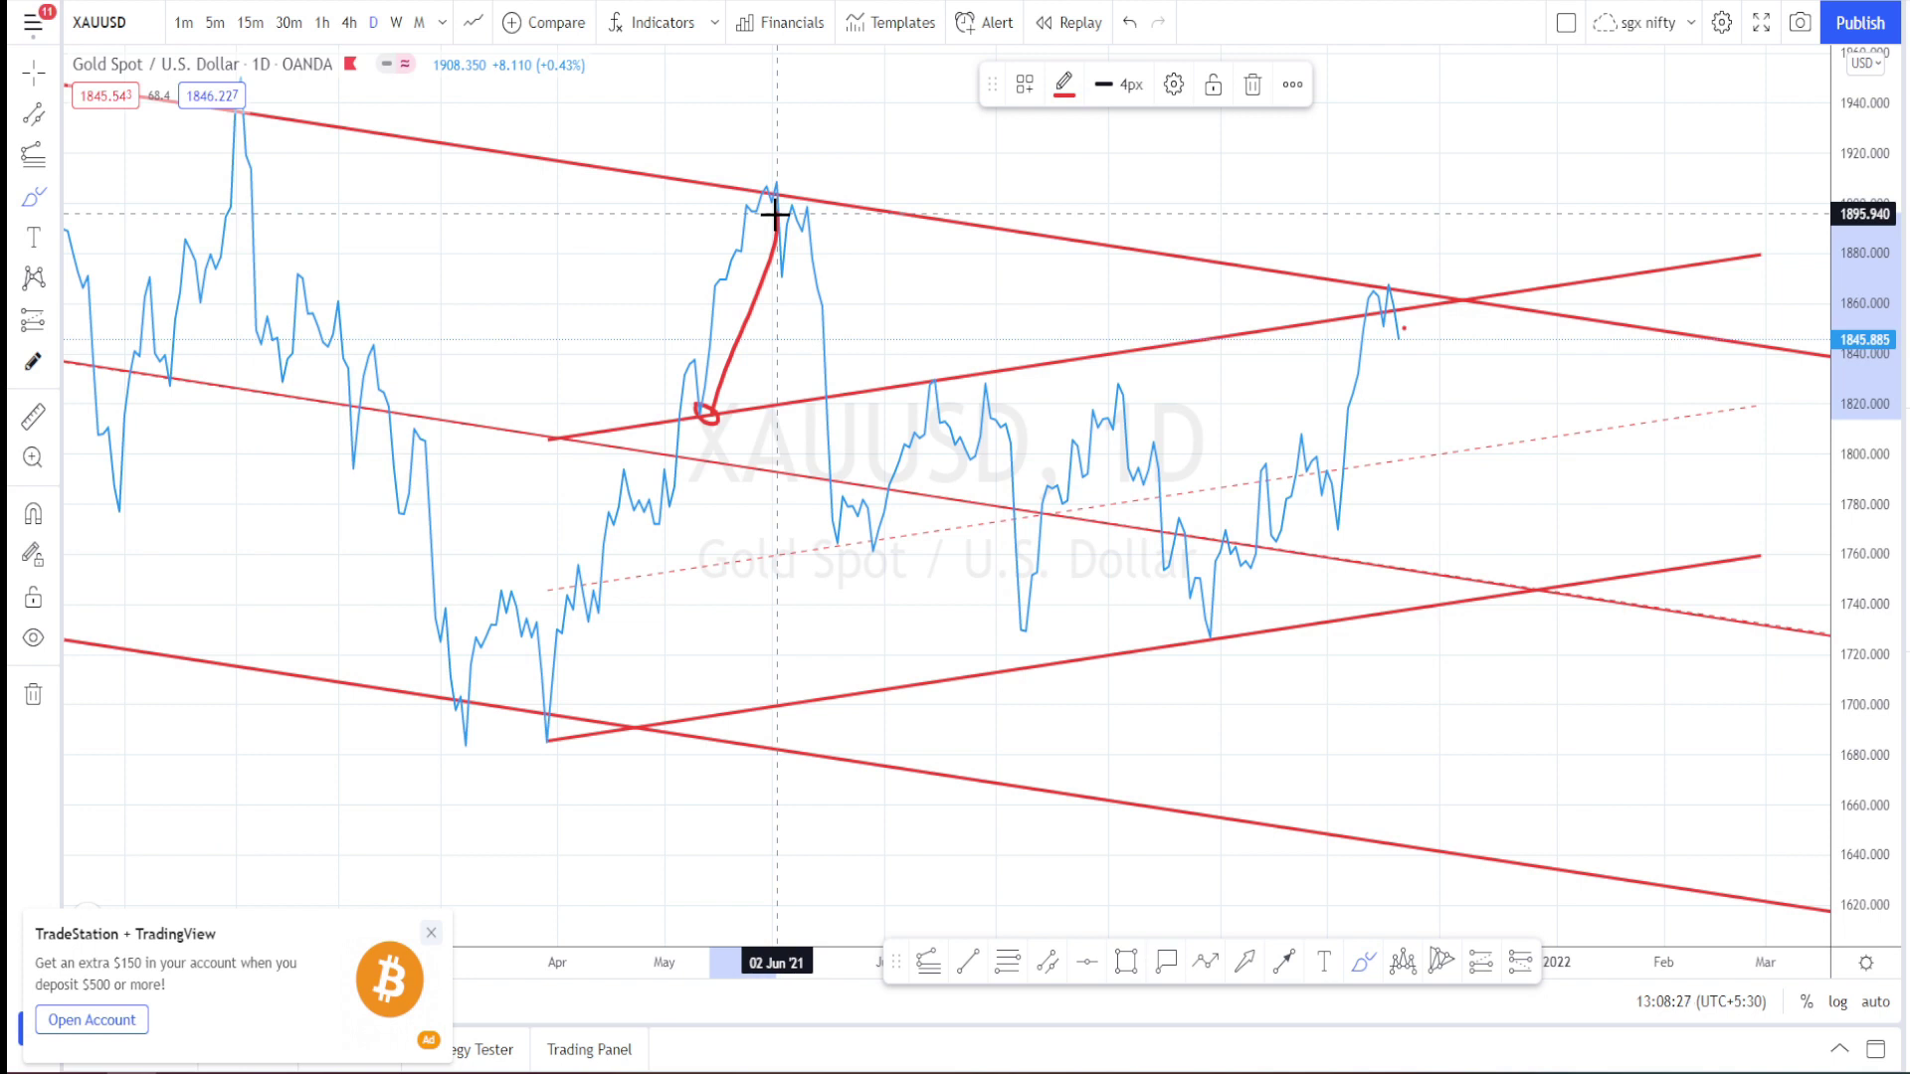
mouse_move(777, 212)
left_mouse_down()
mouse_move(793, 187)
mouse_move(729, 188)
mouse_move(874, 278)
mouse_move(756, 399)
mouse_move(670, 302)
mouse_move(731, 229)
left_mouse_up()
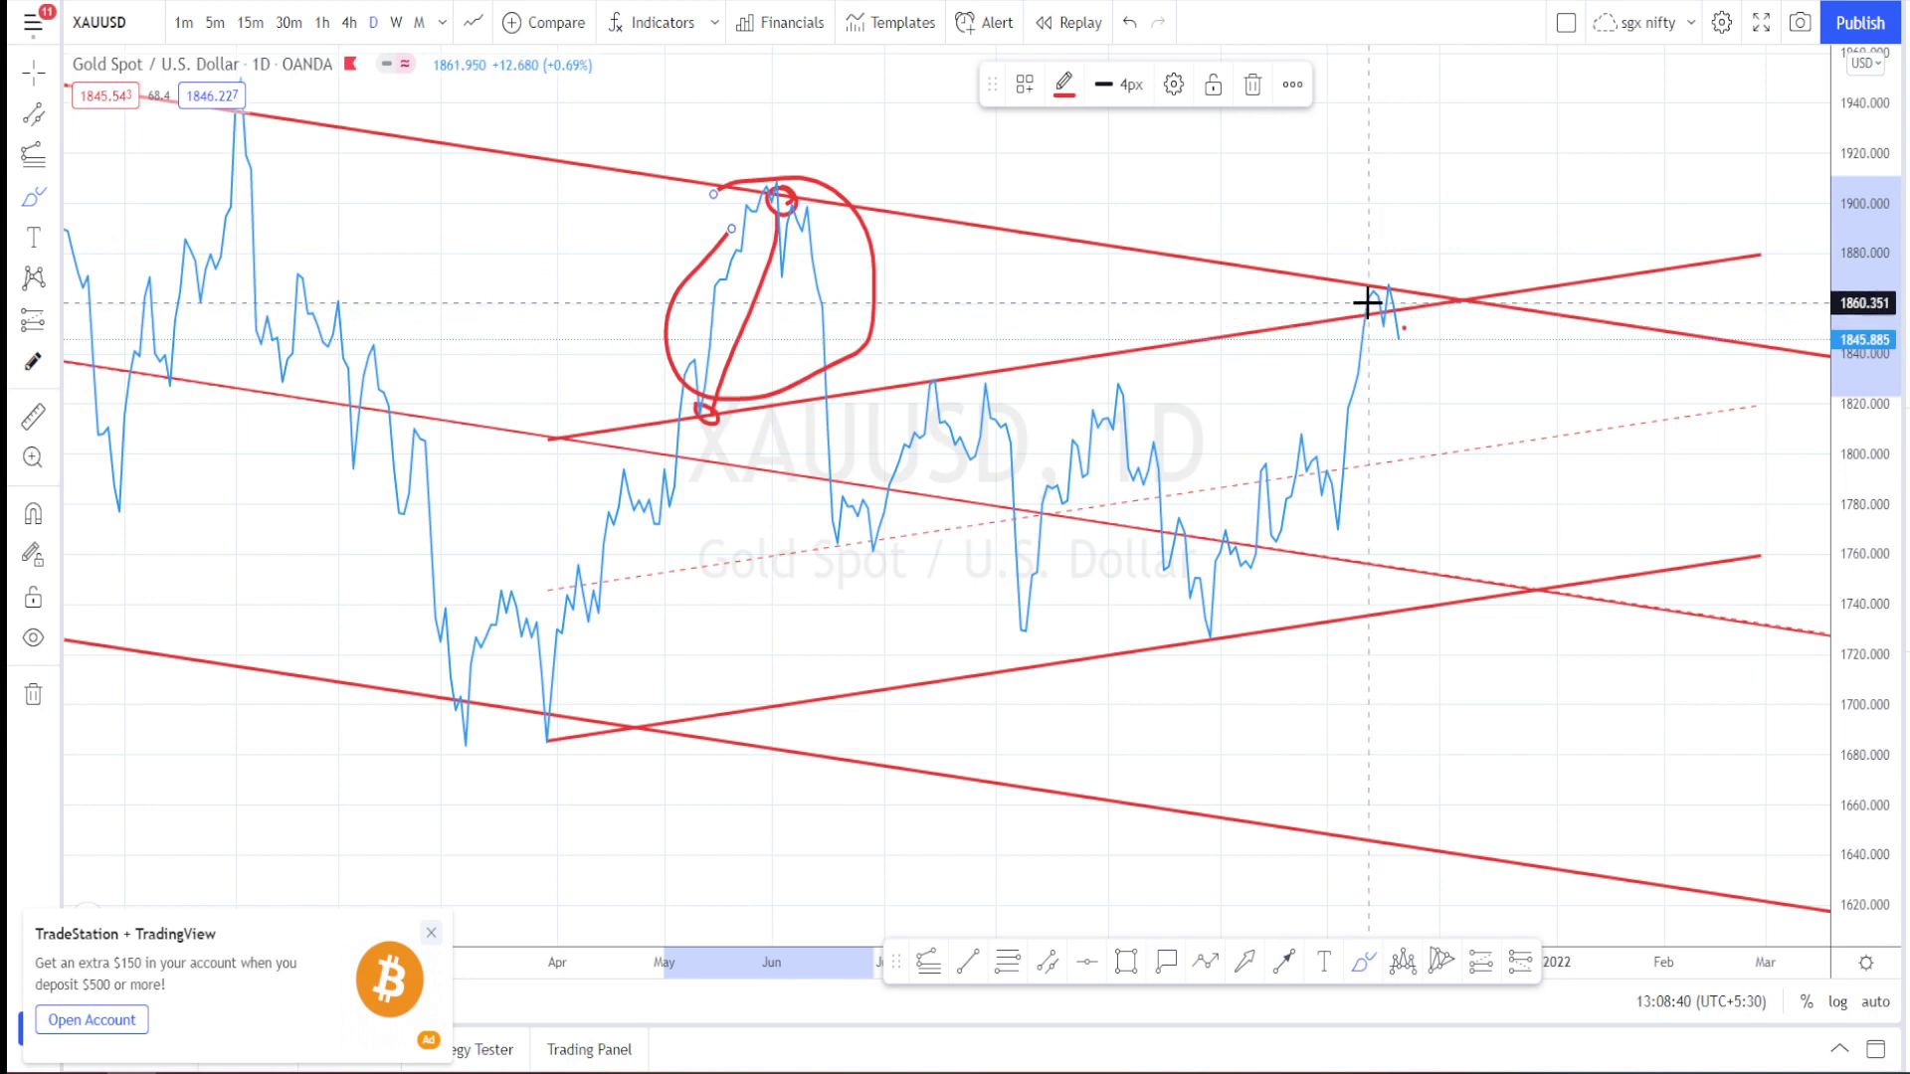
mouse_move(1358, 278)
left_mouse_down()
mouse_move(1377, 285)
mouse_move(1356, 332)
mouse_move(1373, 288)
left_mouse_up()
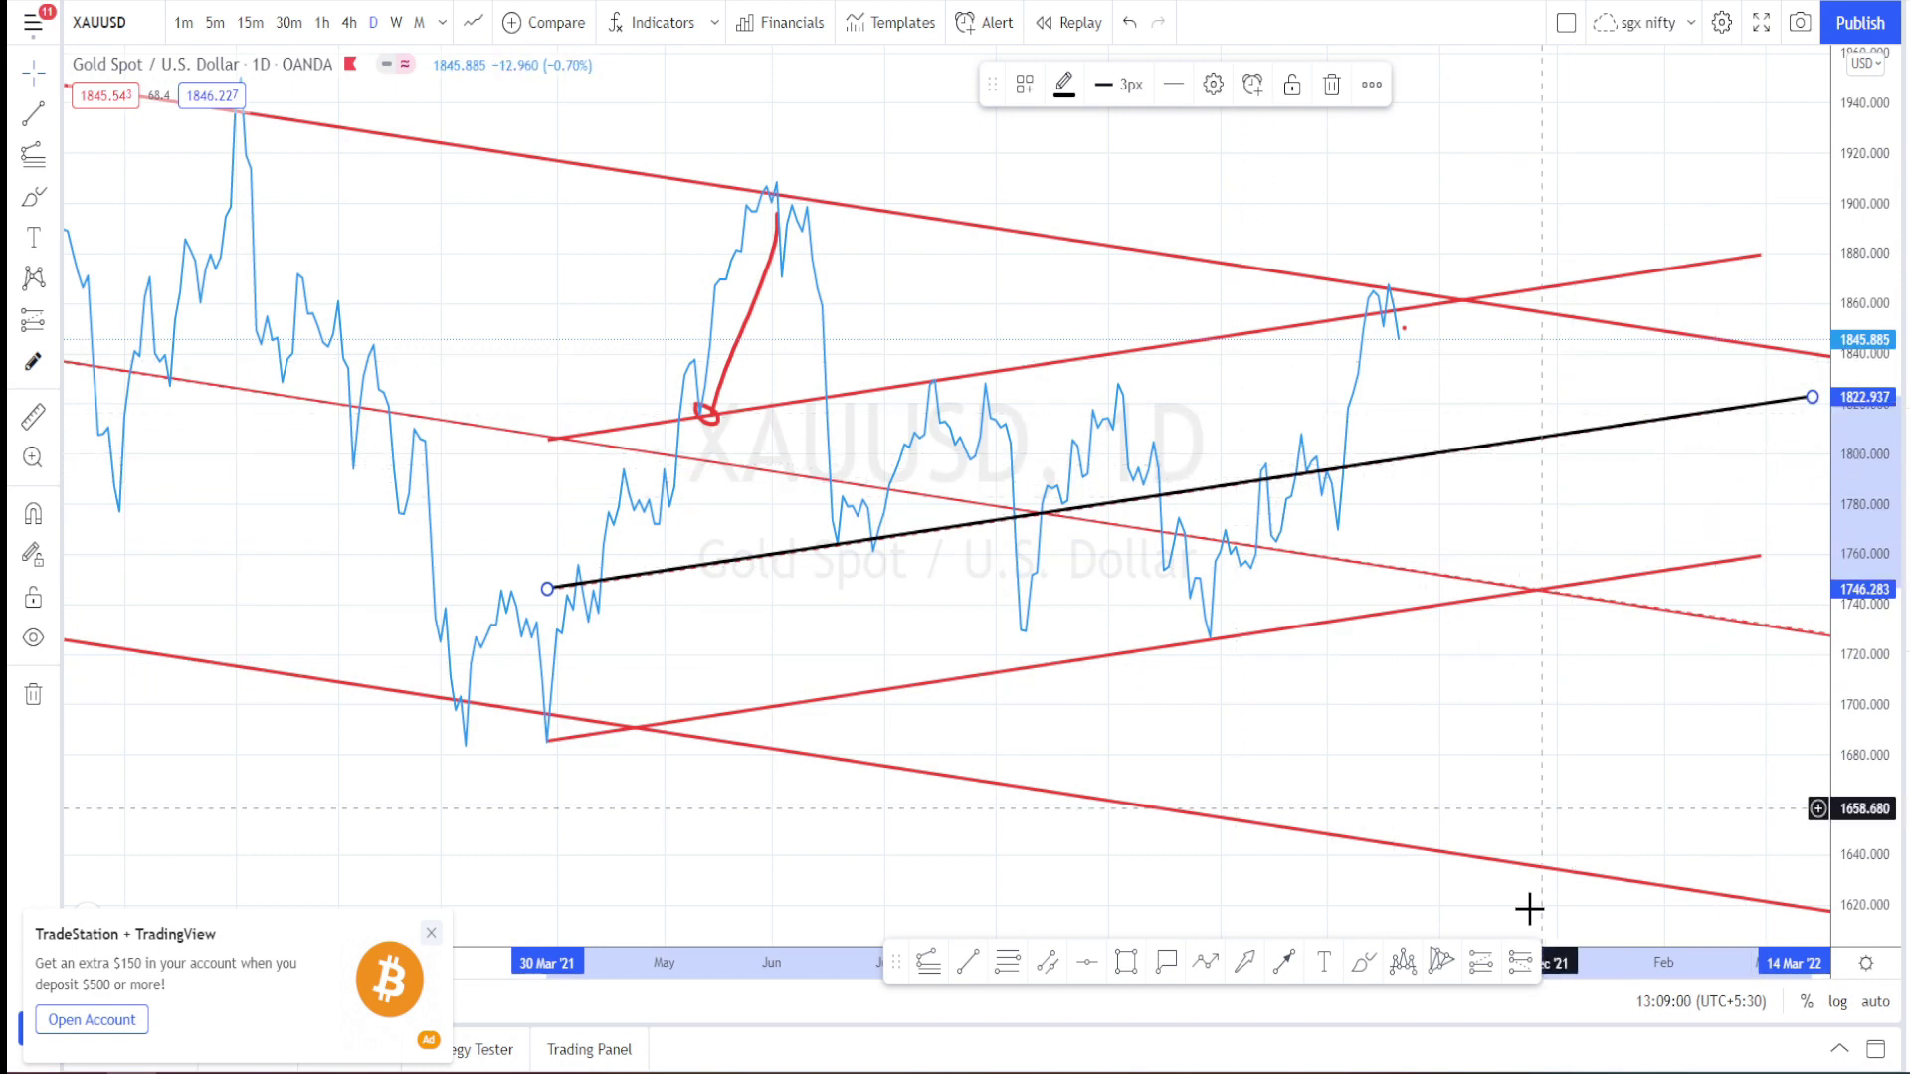
Step: Draw three red arrows: peak to black trendline, bounce to upper red line, extended drop past the lower line
left_click(1244, 963)
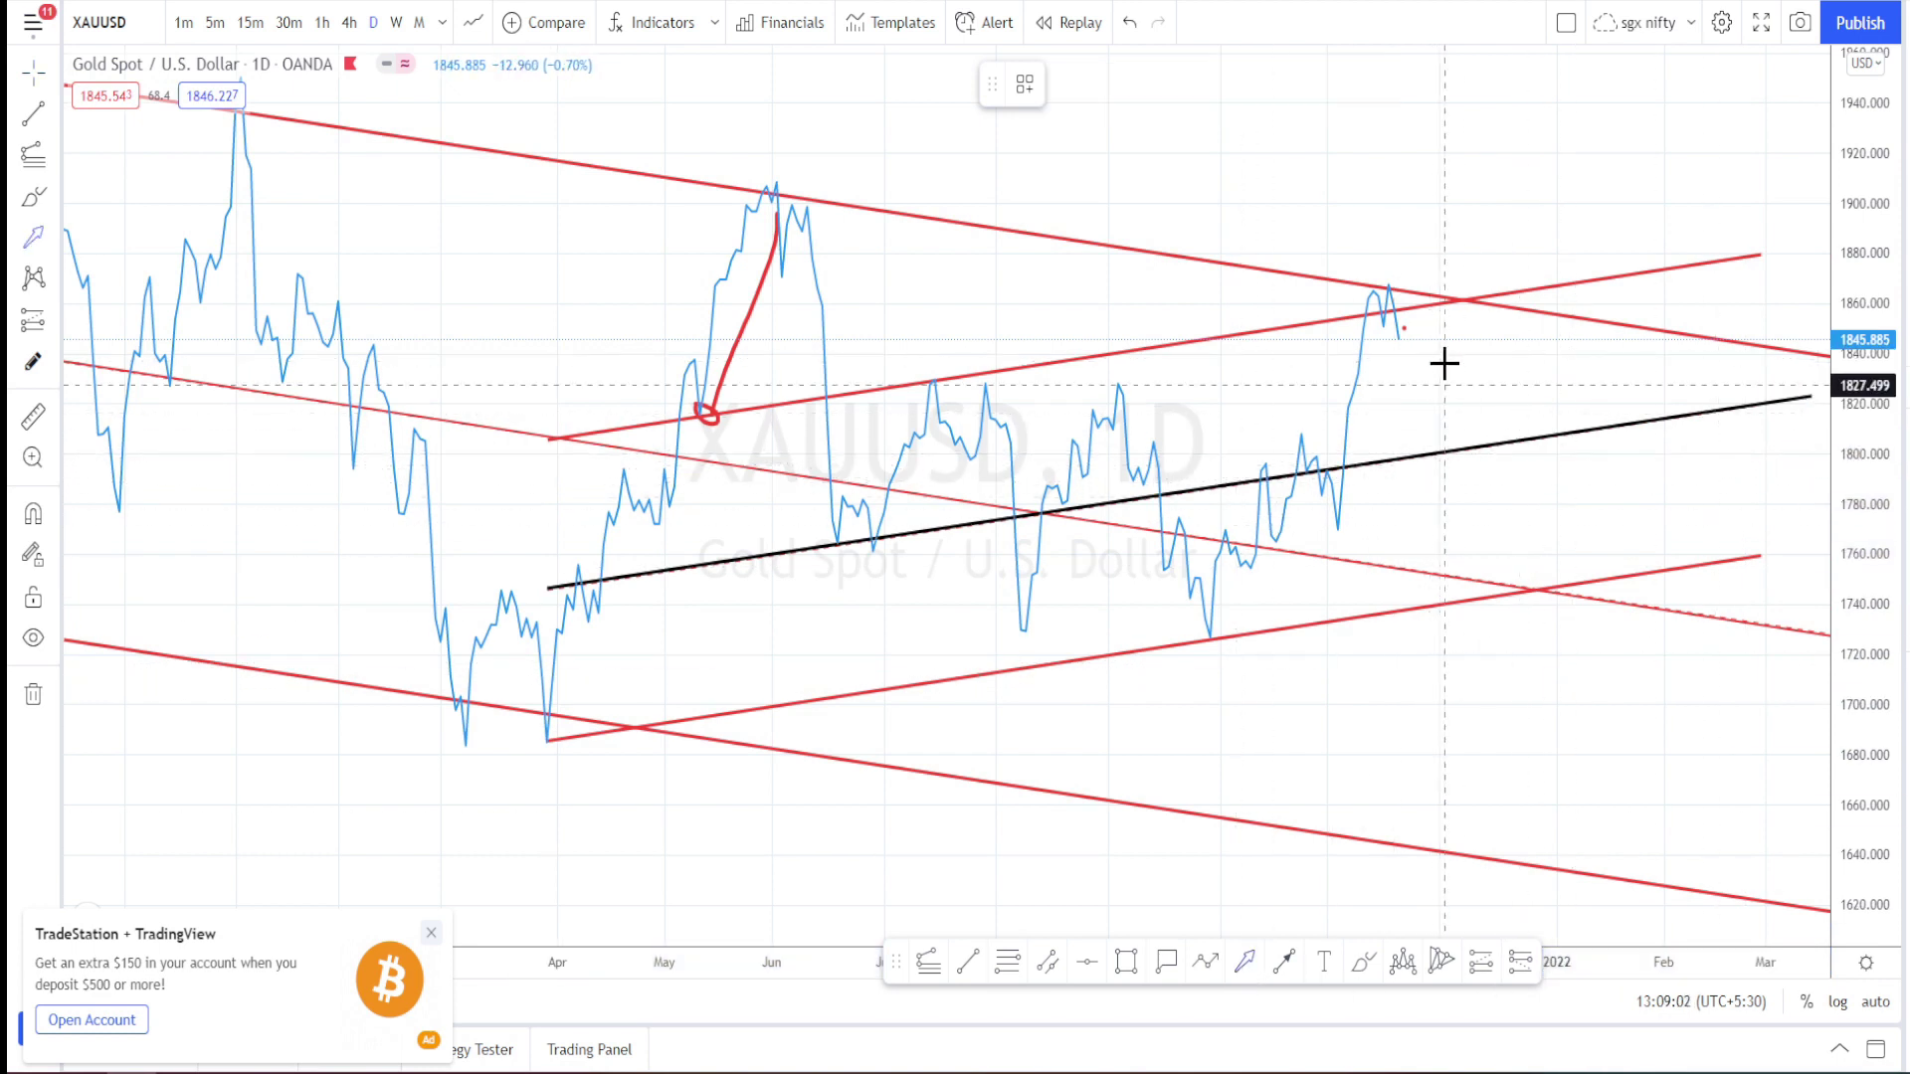
left_click(1425, 318)
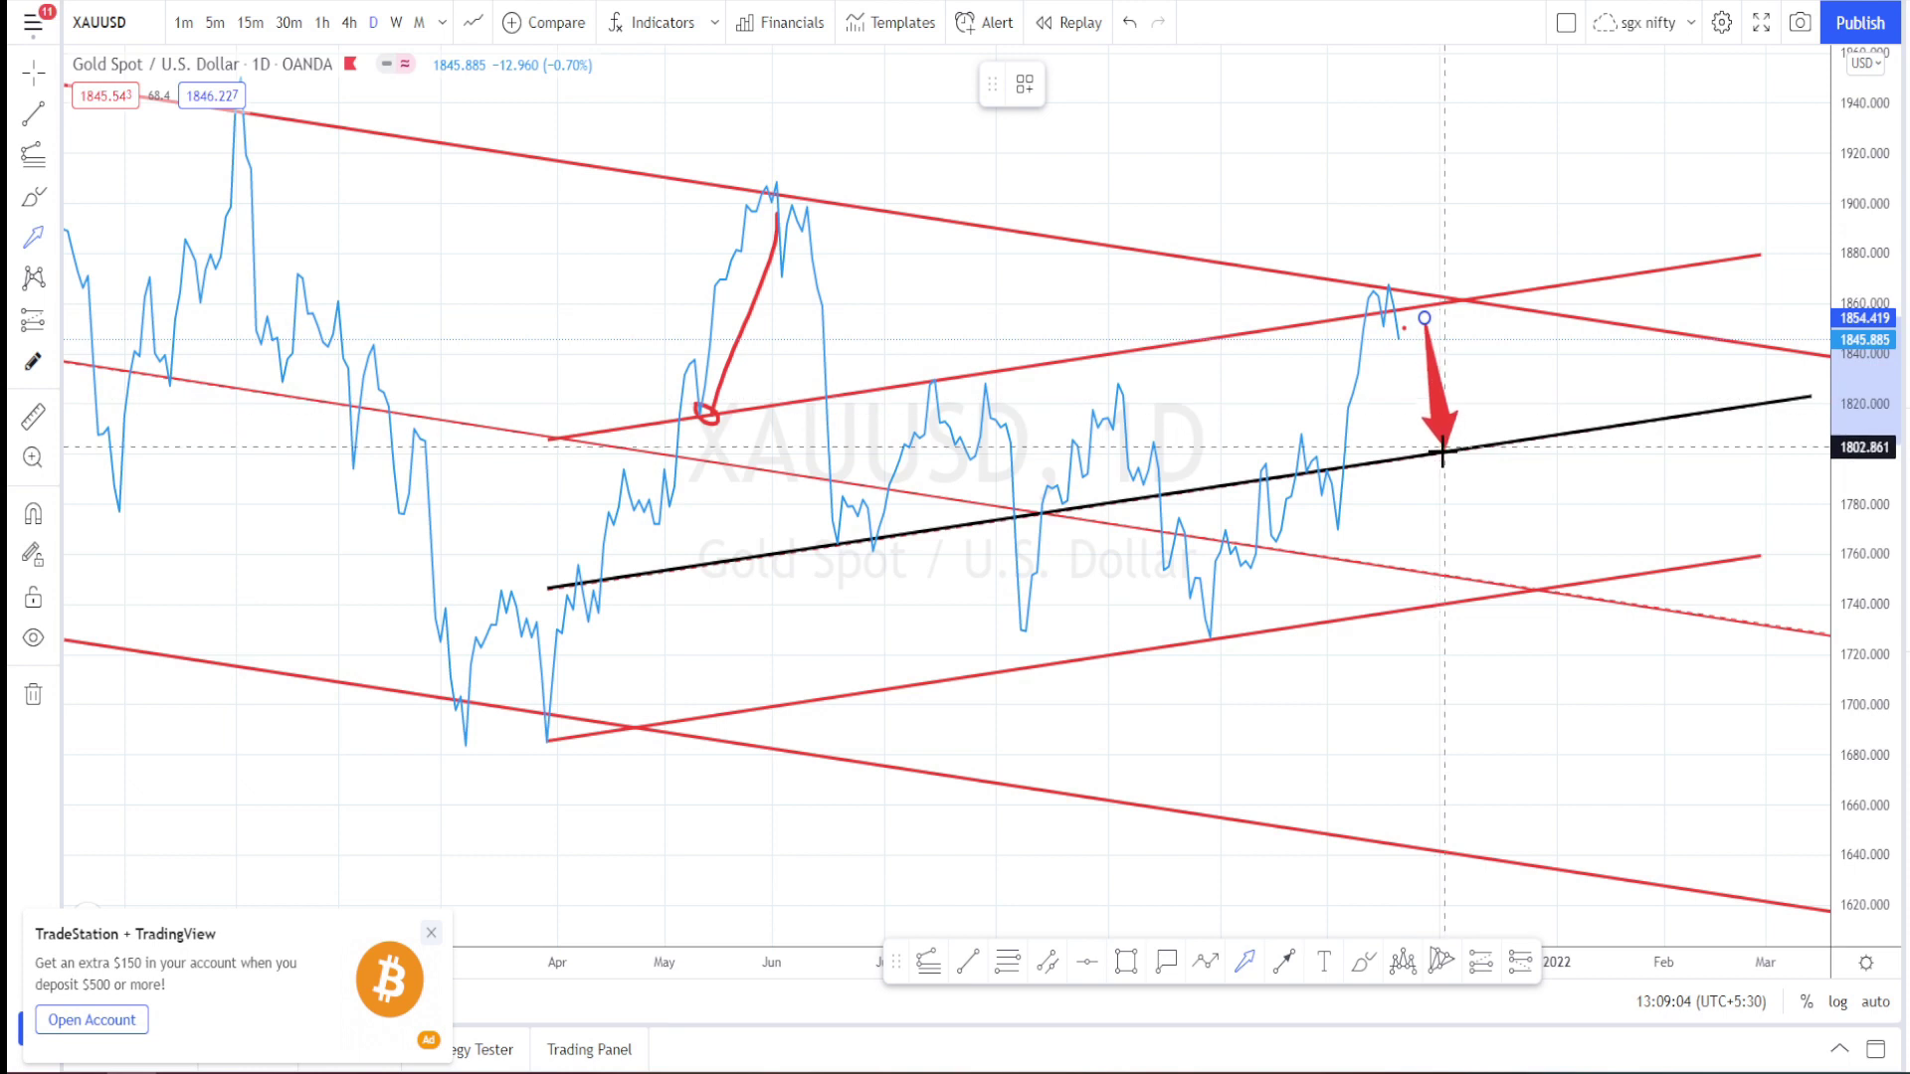
left_click(1442, 455)
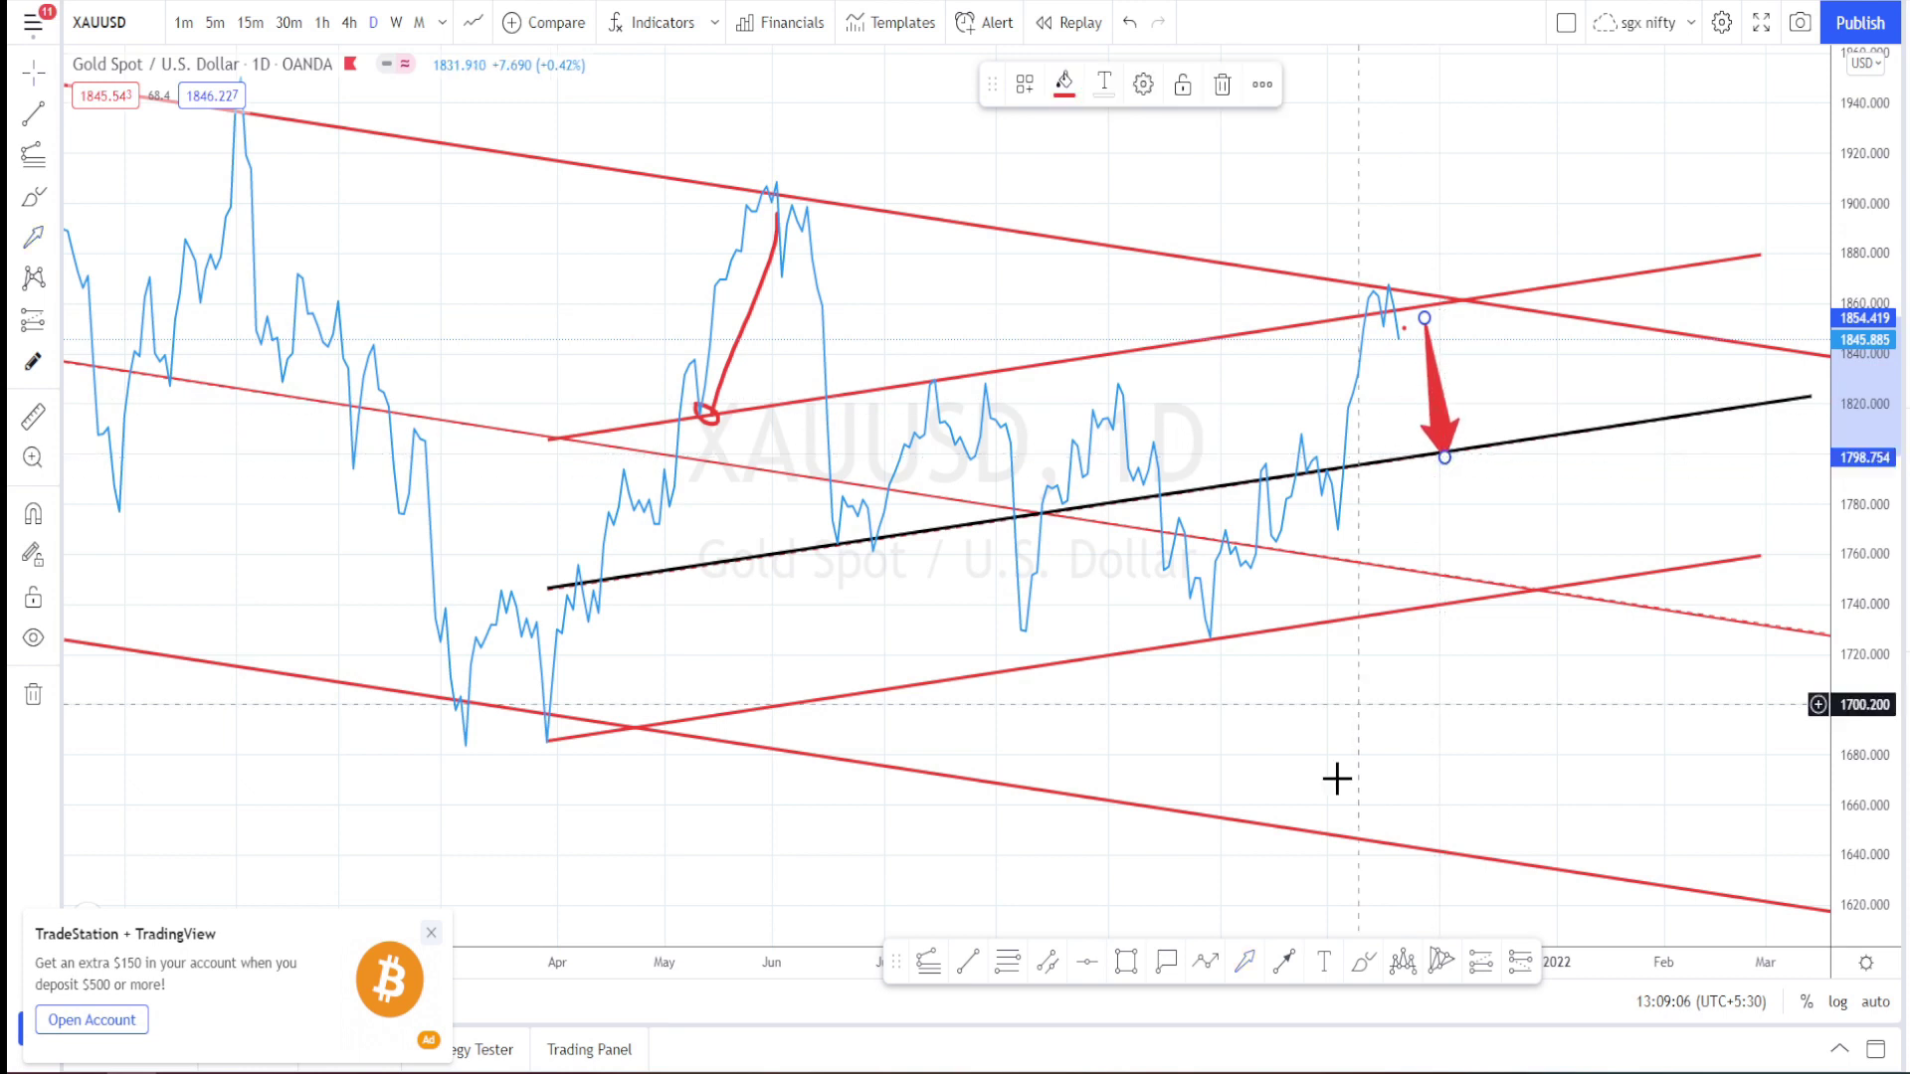
left_click(1250, 961)
left_click(1455, 424)
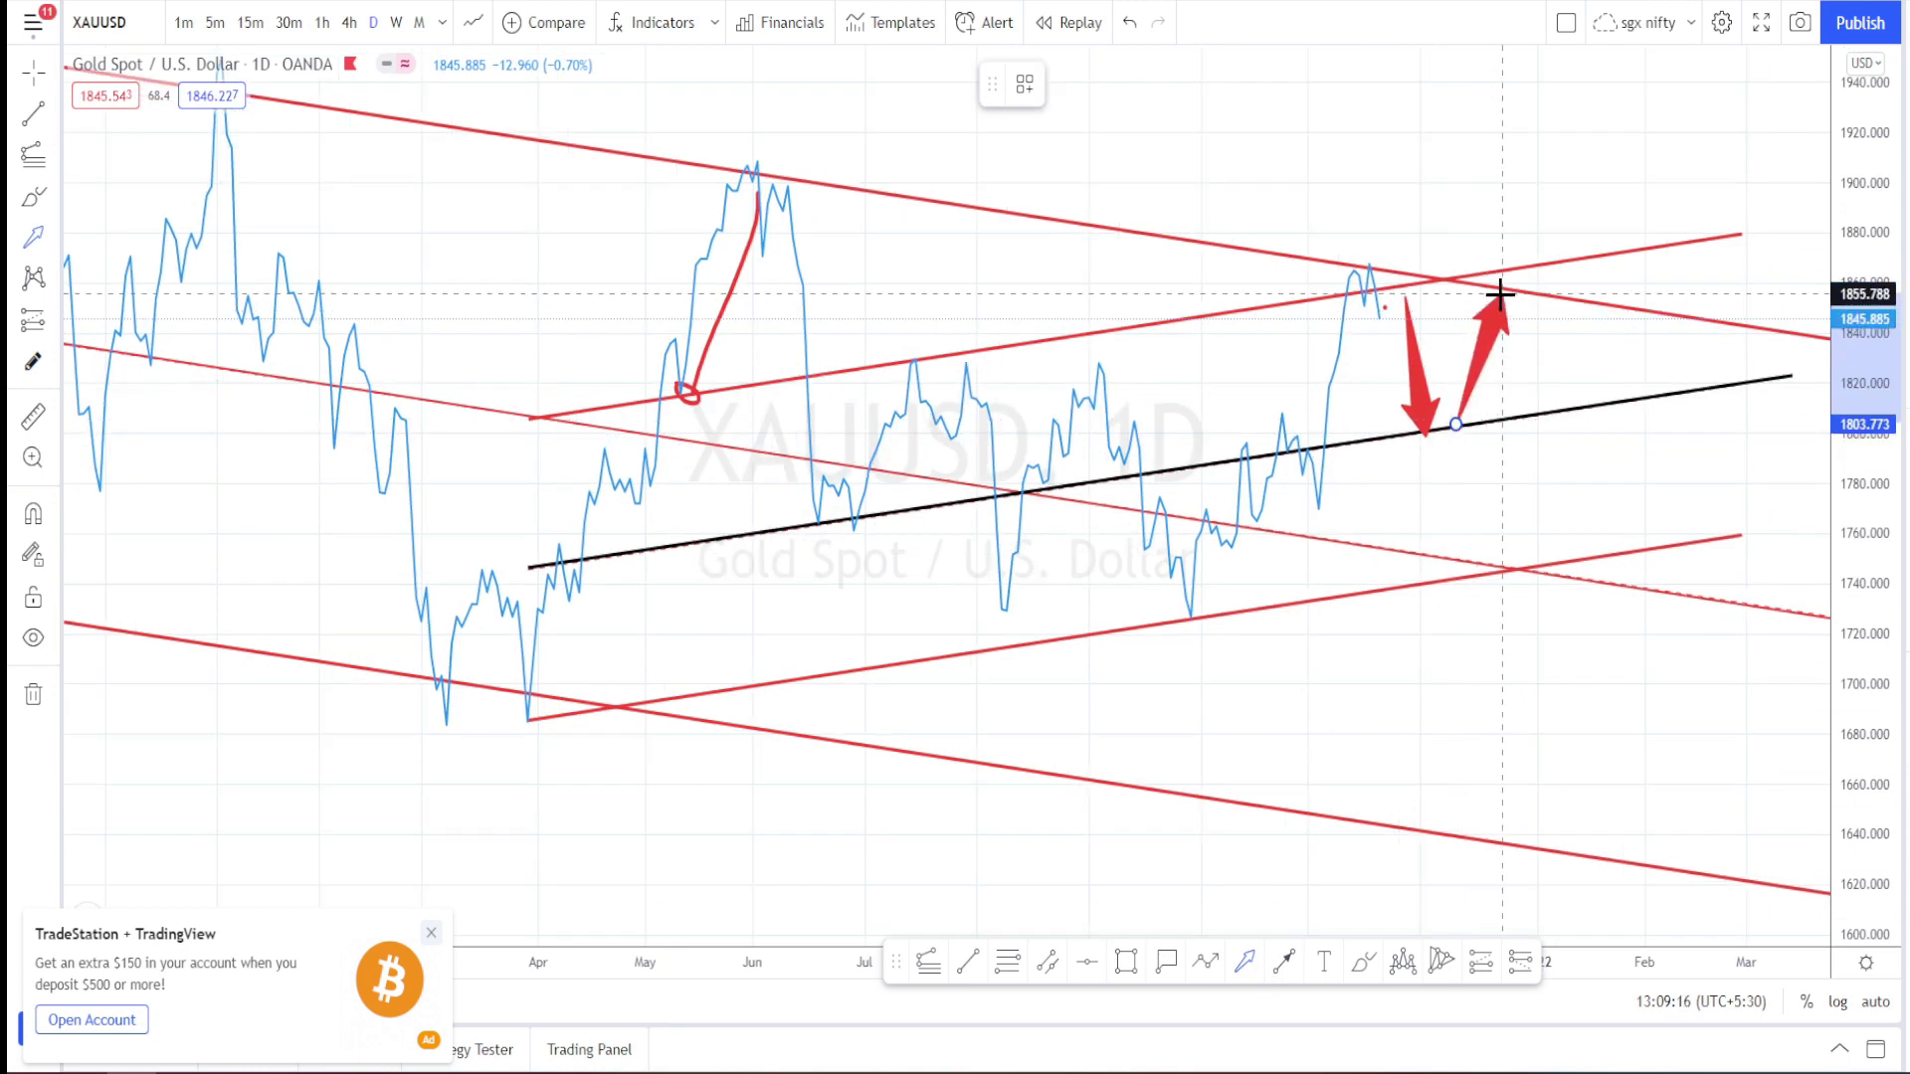
left_click(1502, 289)
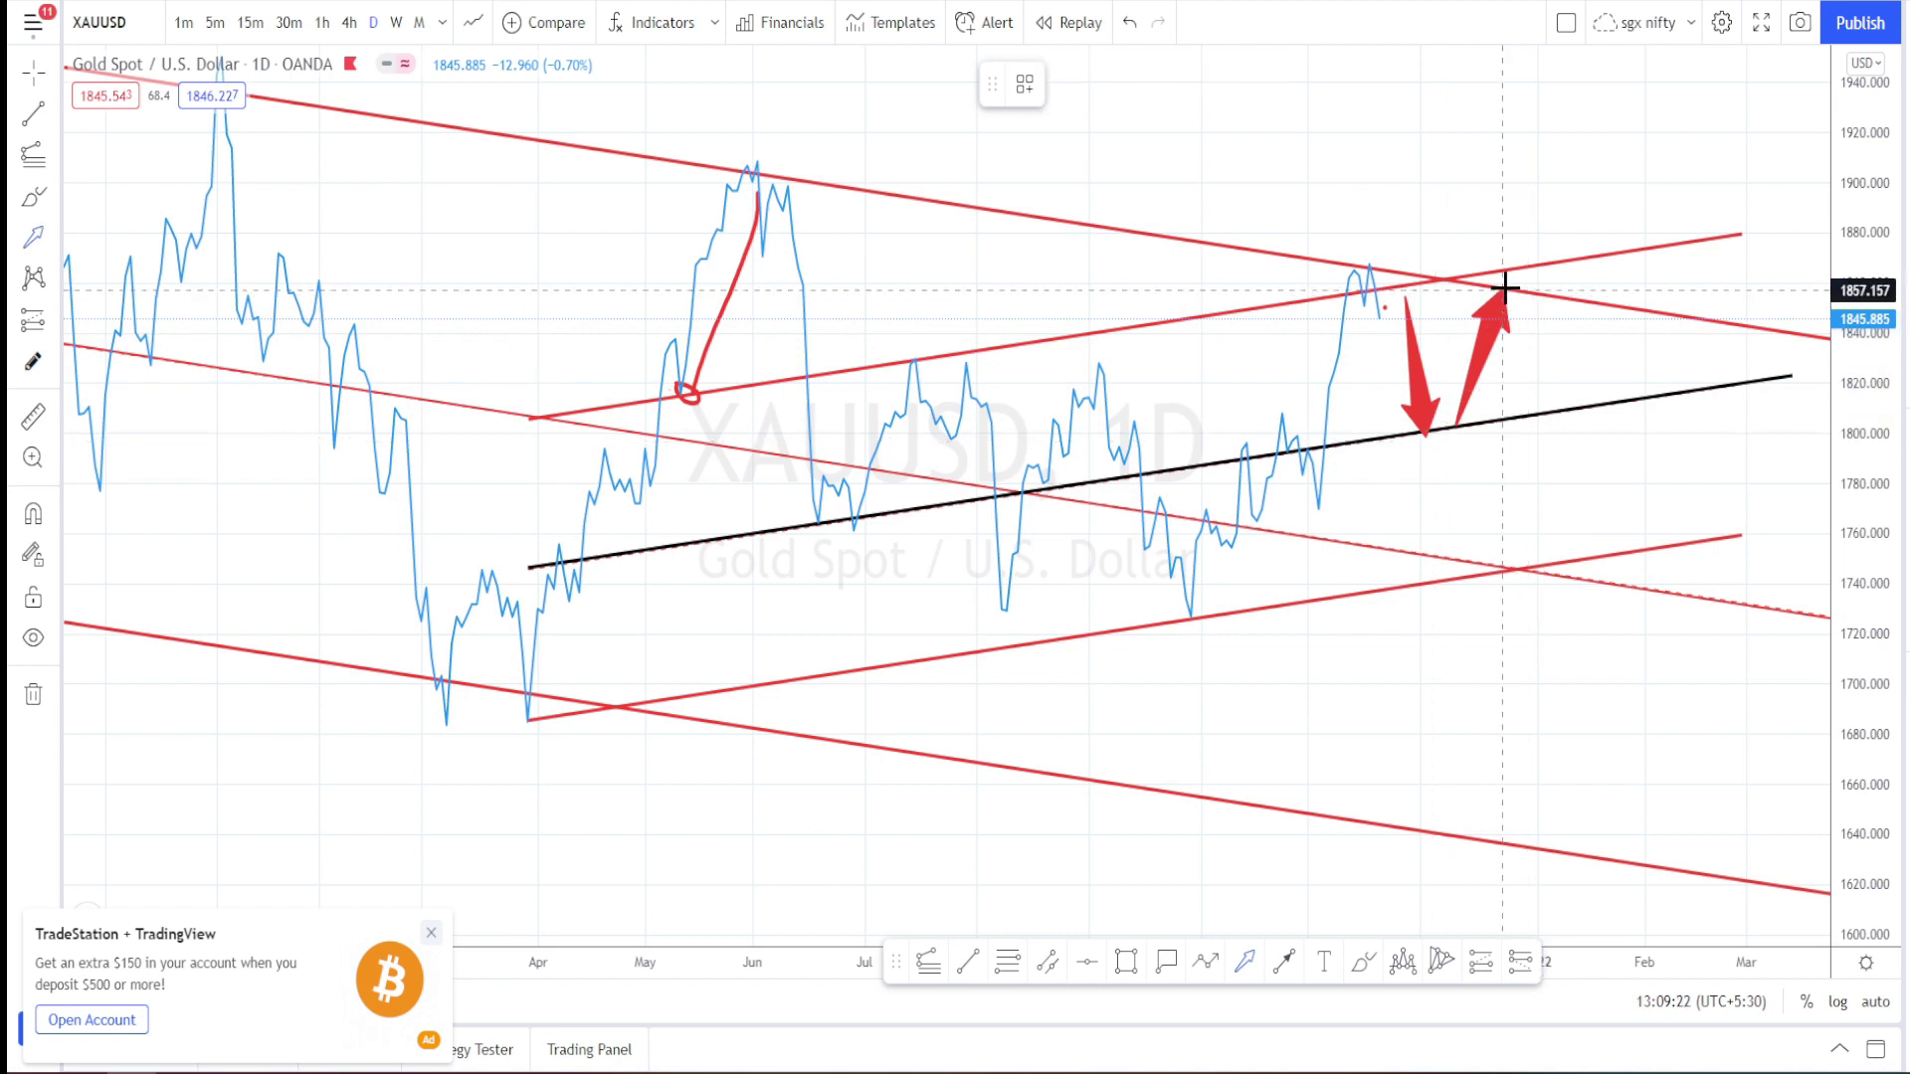
left_click(1431, 437)
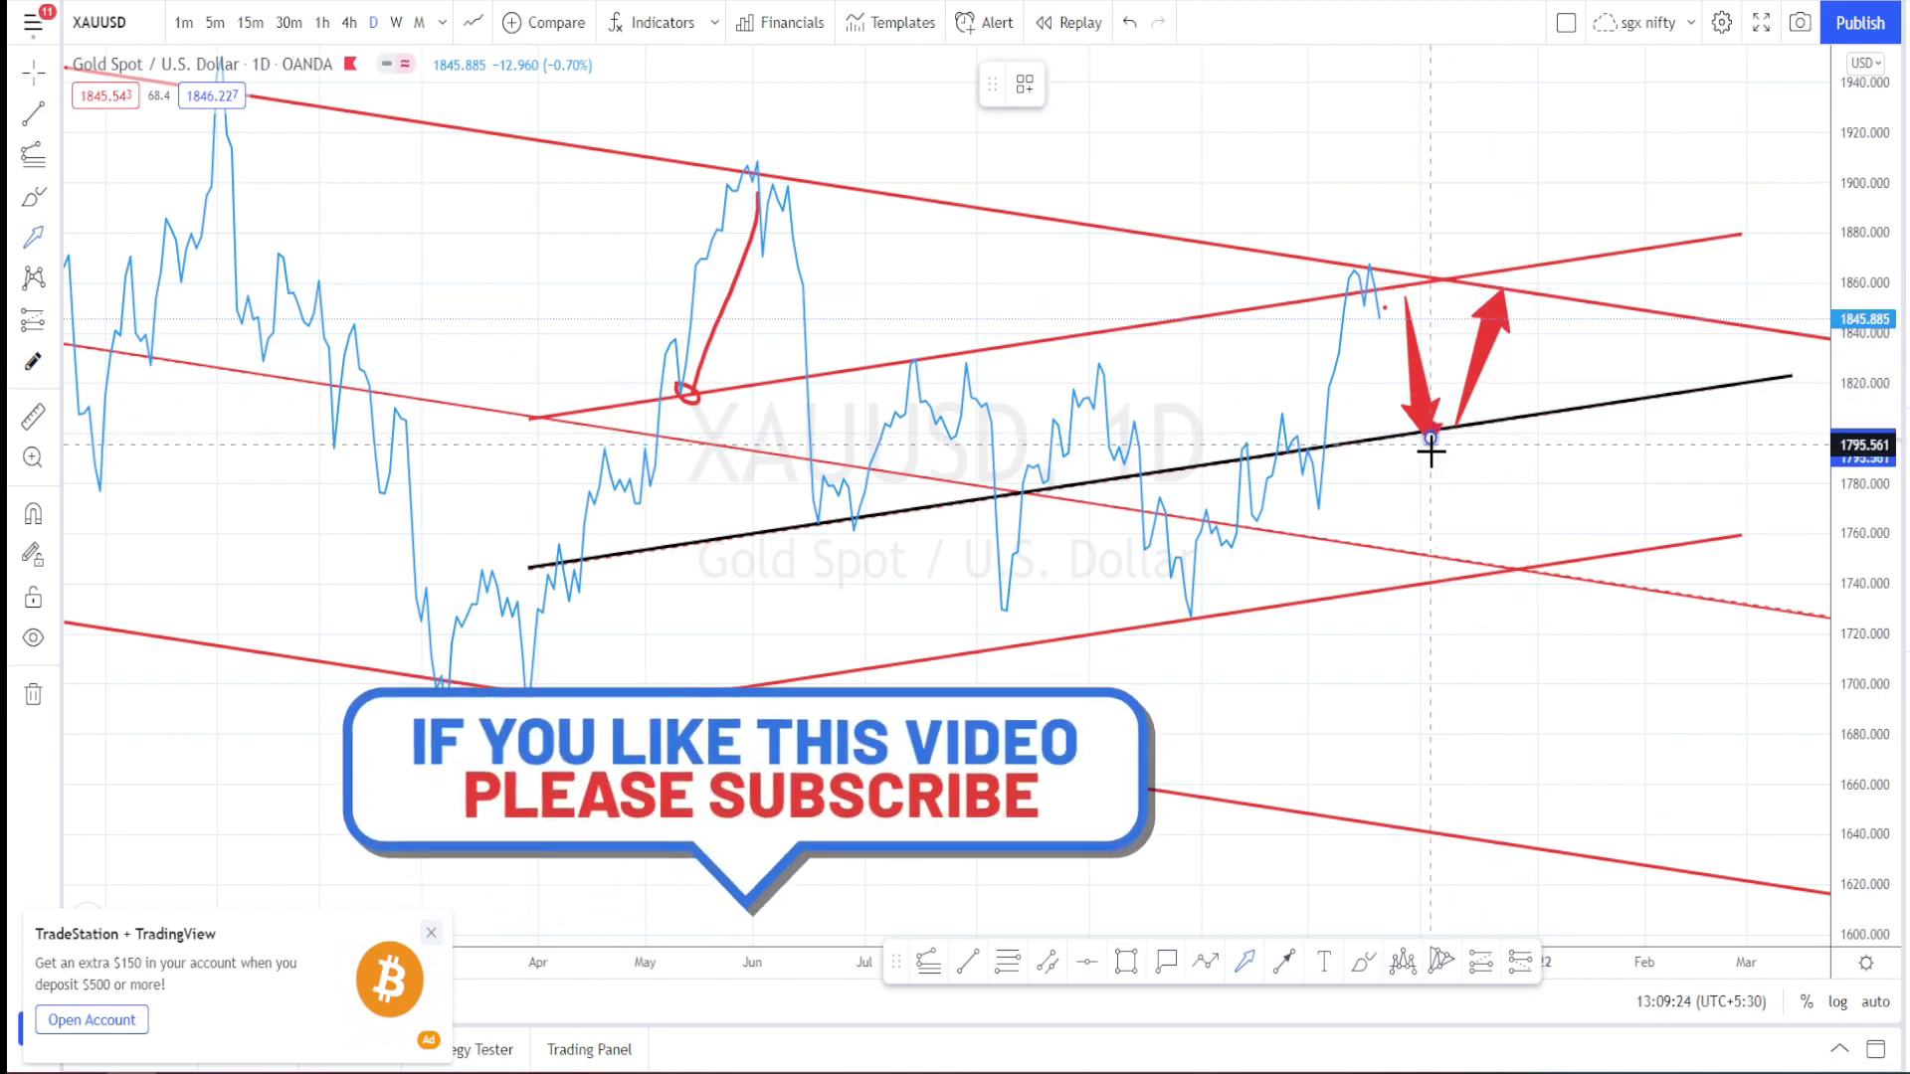
left_click(1442, 560)
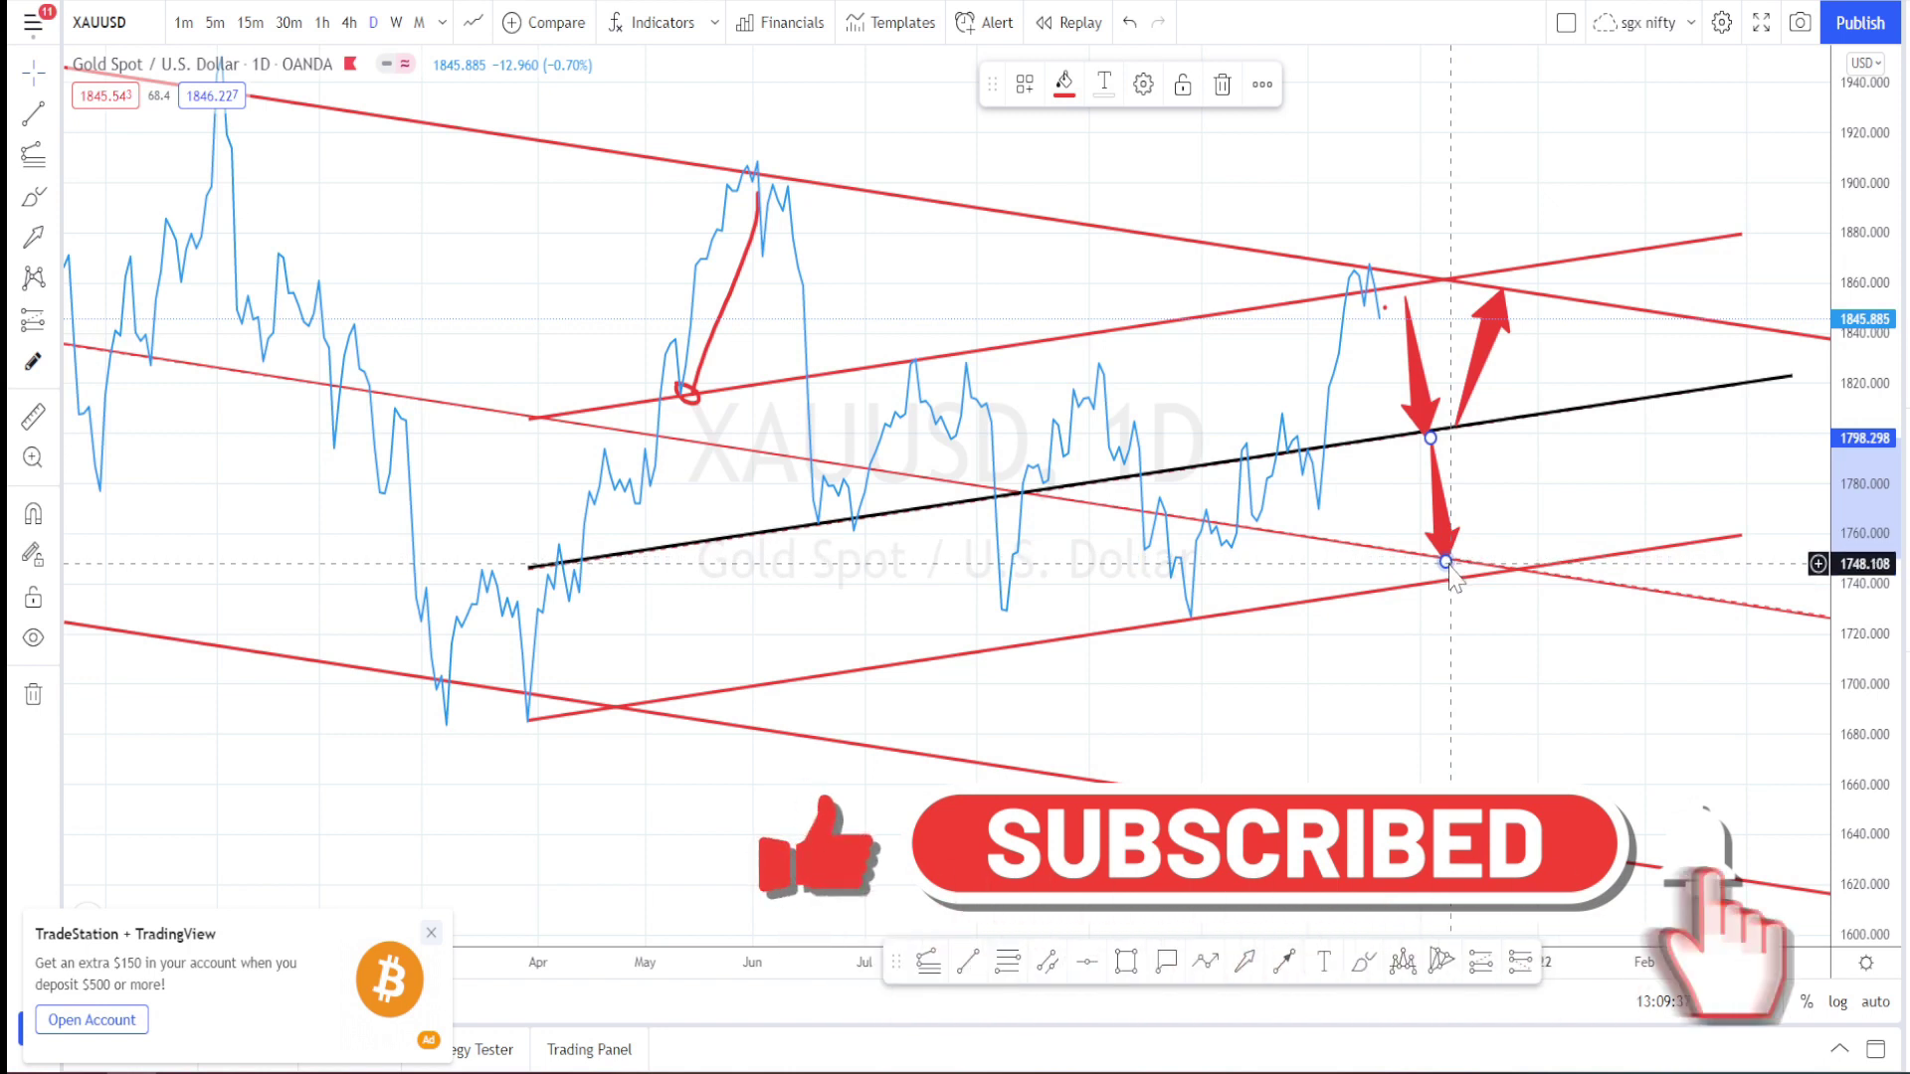
left_click_drag(1448, 571, 1498, 853)
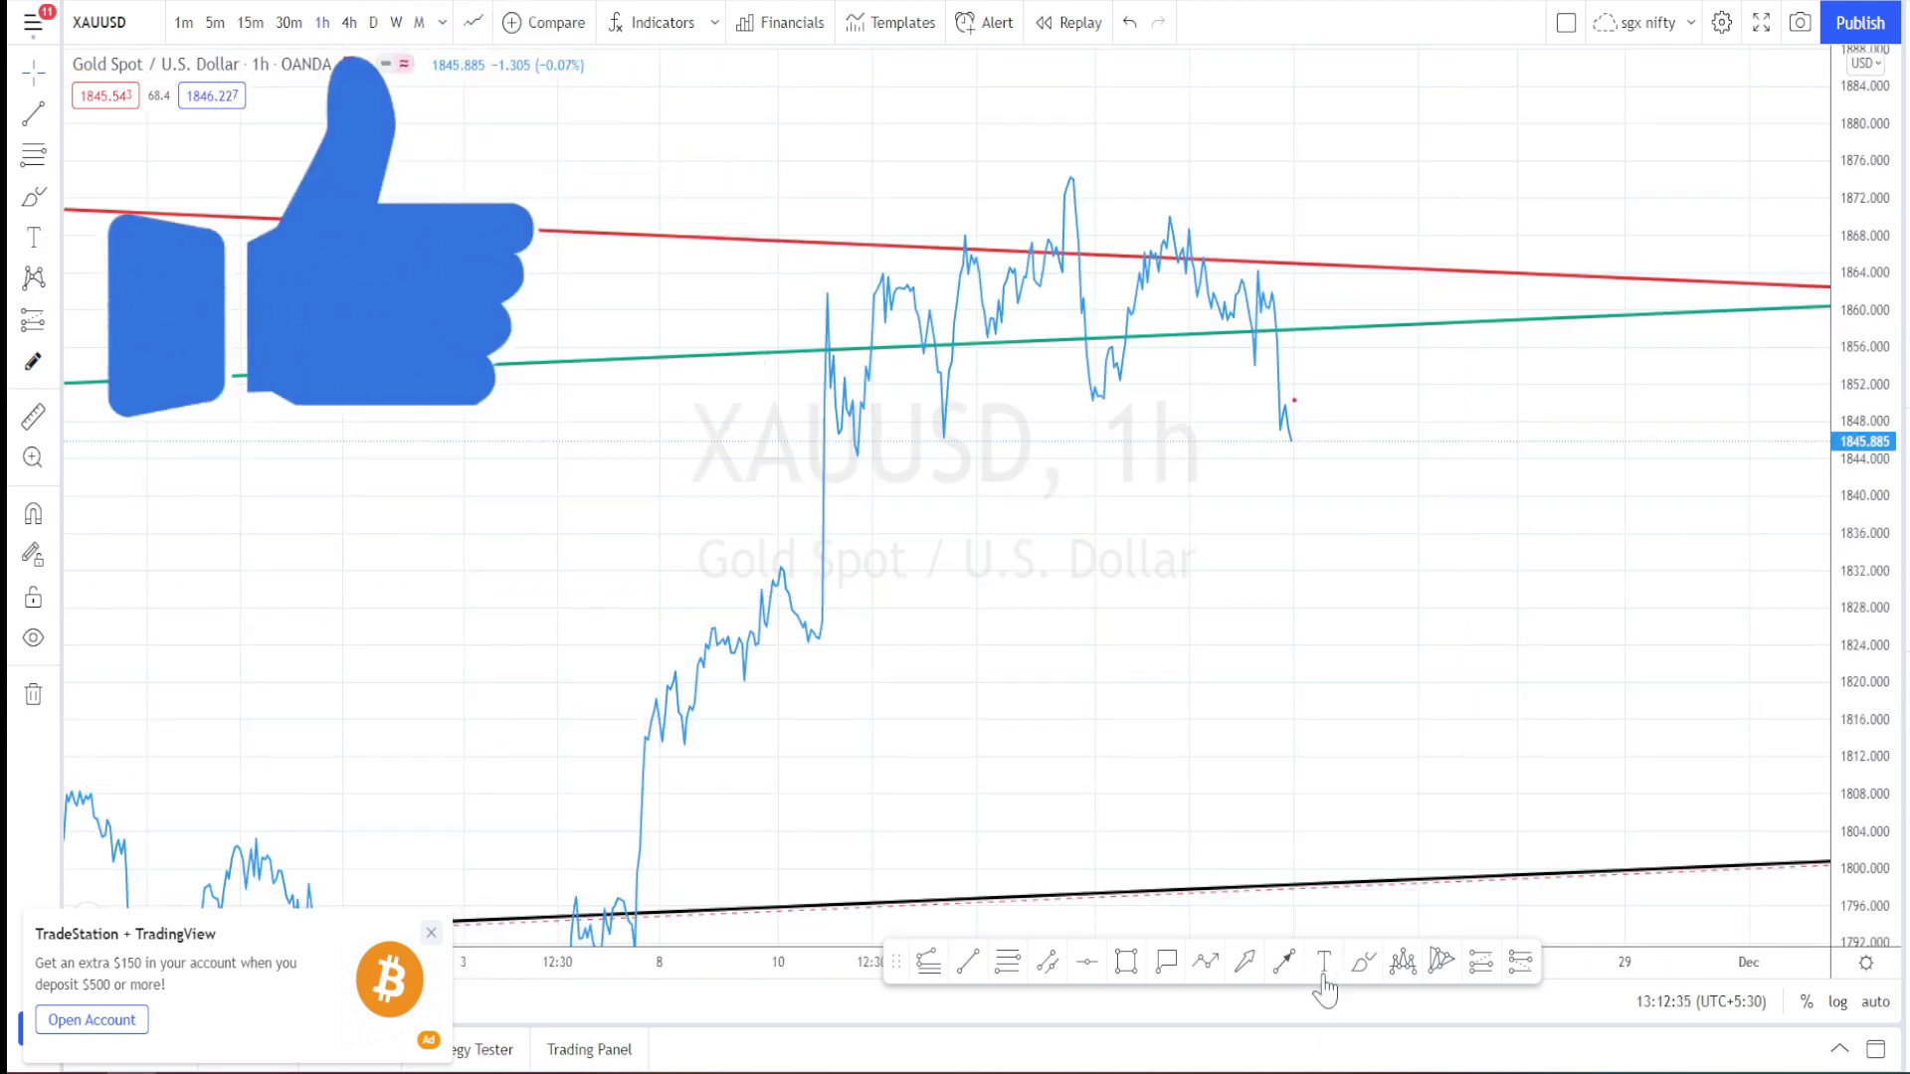
Step: Brush circles on three touches of the red line, then undo the markings
left_click(1361, 963)
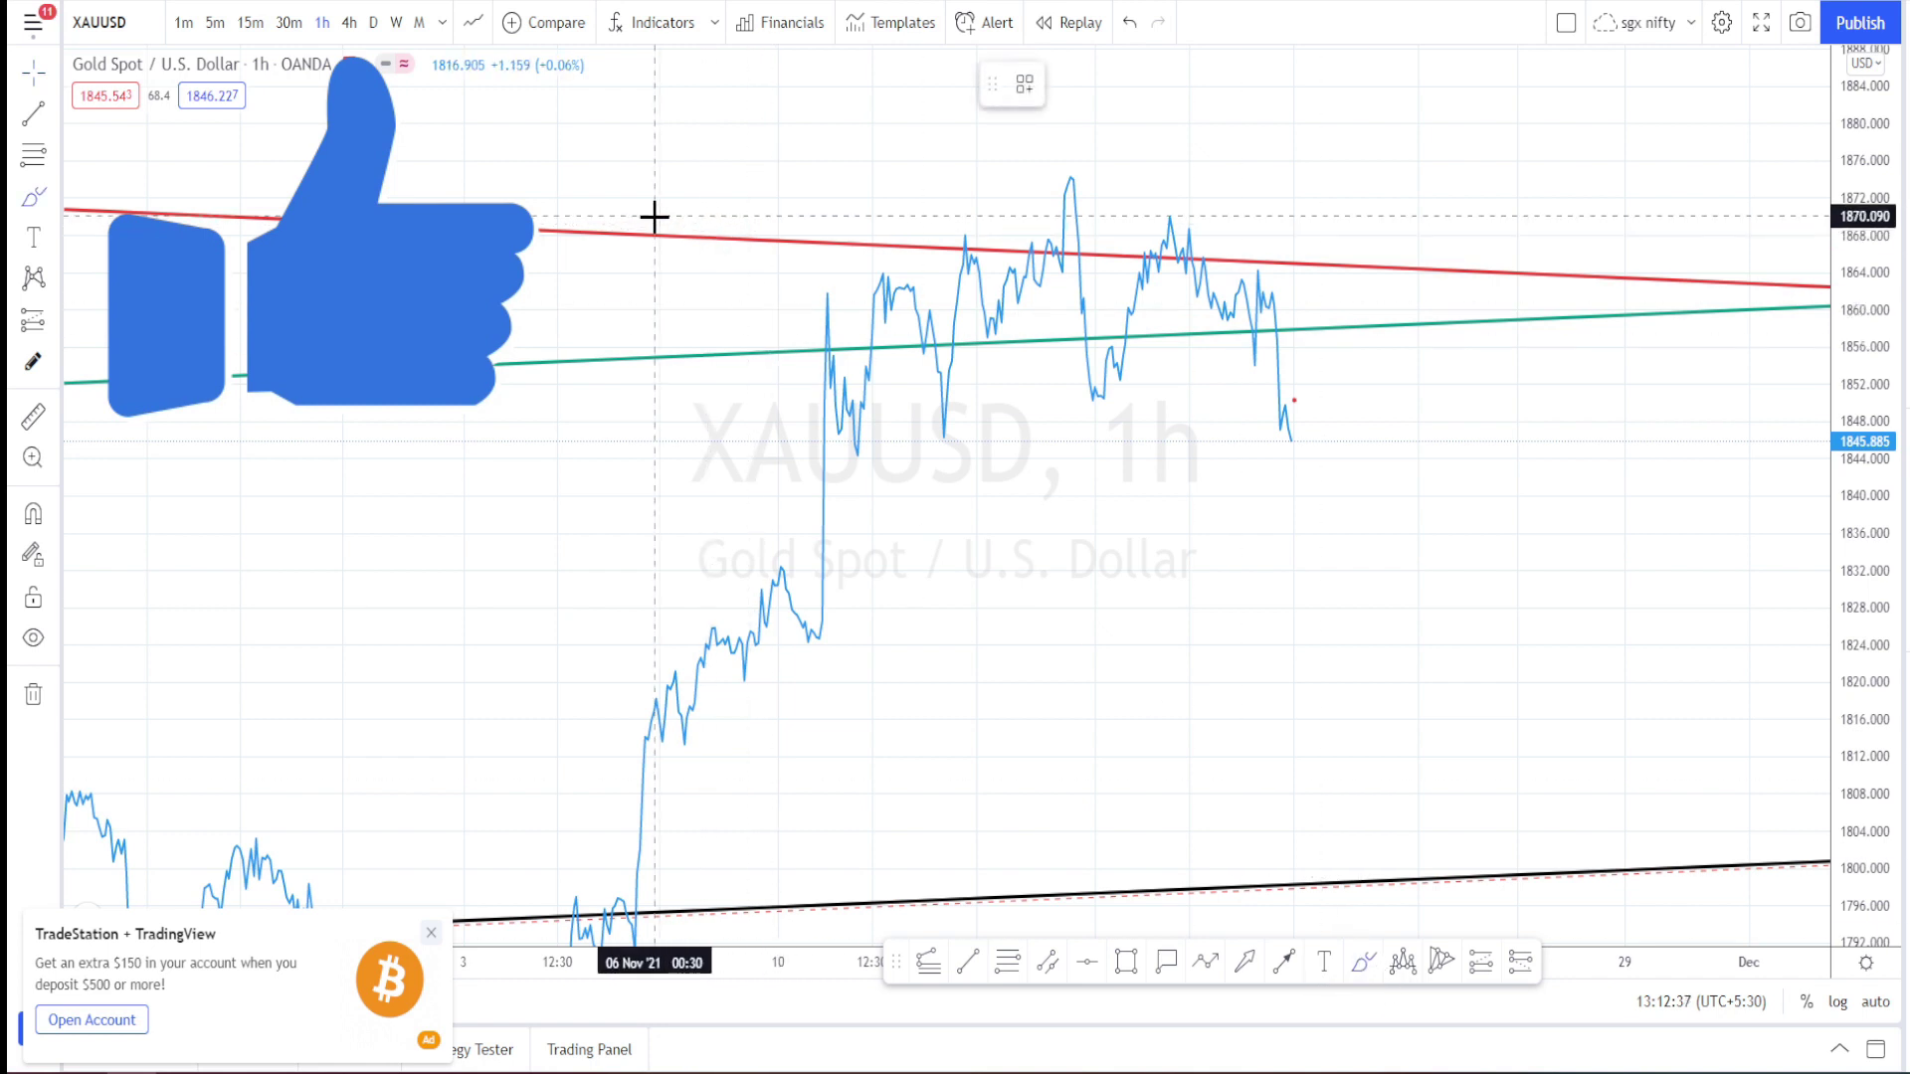
mouse_move(653, 213)
left_mouse_down()
mouse_move(707, 235)
mouse_move(657, 220)
left_mouse_up()
mouse_move(901, 233)
left_mouse_down()
mouse_move(955, 265)
mouse_move(900, 234)
left_mouse_up()
mouse_move(1311, 242)
left_mouse_down()
mouse_move(1279, 274)
mouse_move(1288, 241)
left_mouse_up()
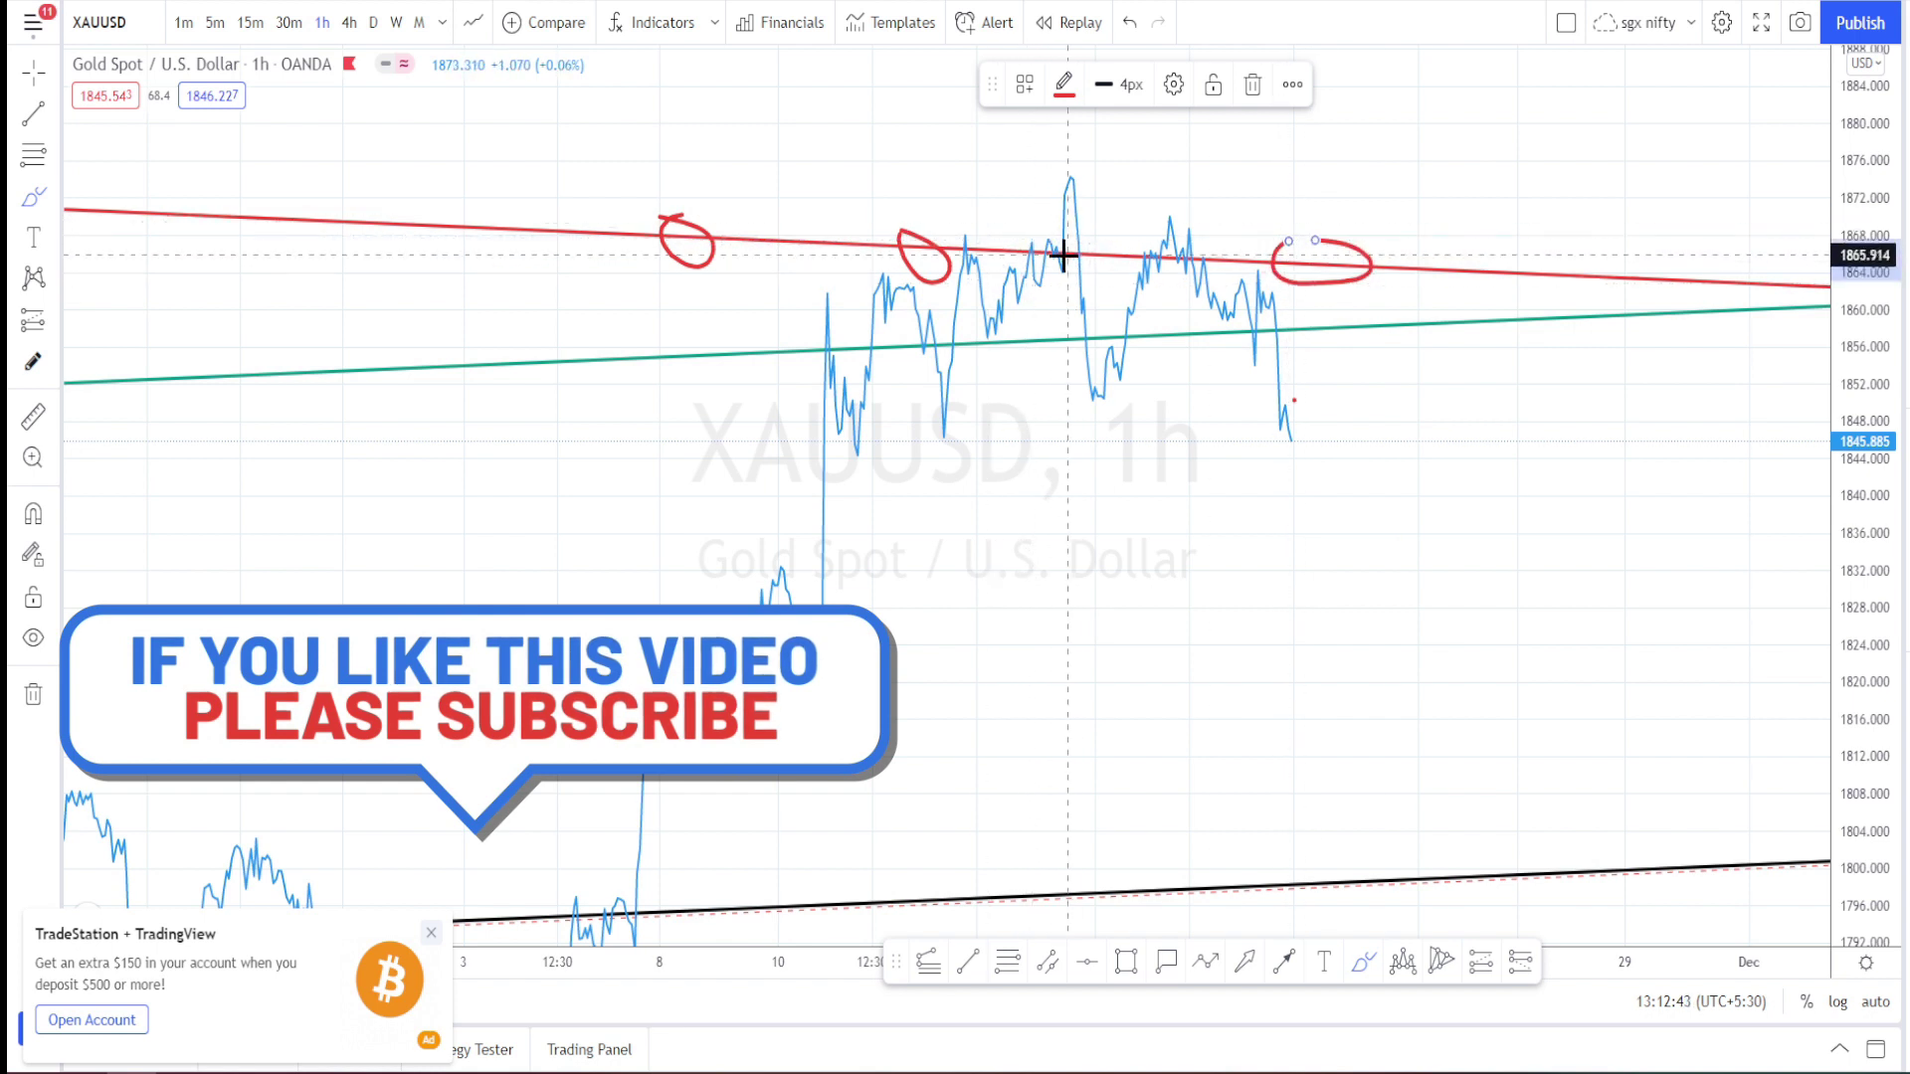
left_click_drag(1285, 295, 1311, 435)
key("ctrl+z")
key("ctrl+z")
key("ctrl+z")
key("ctrl+z")
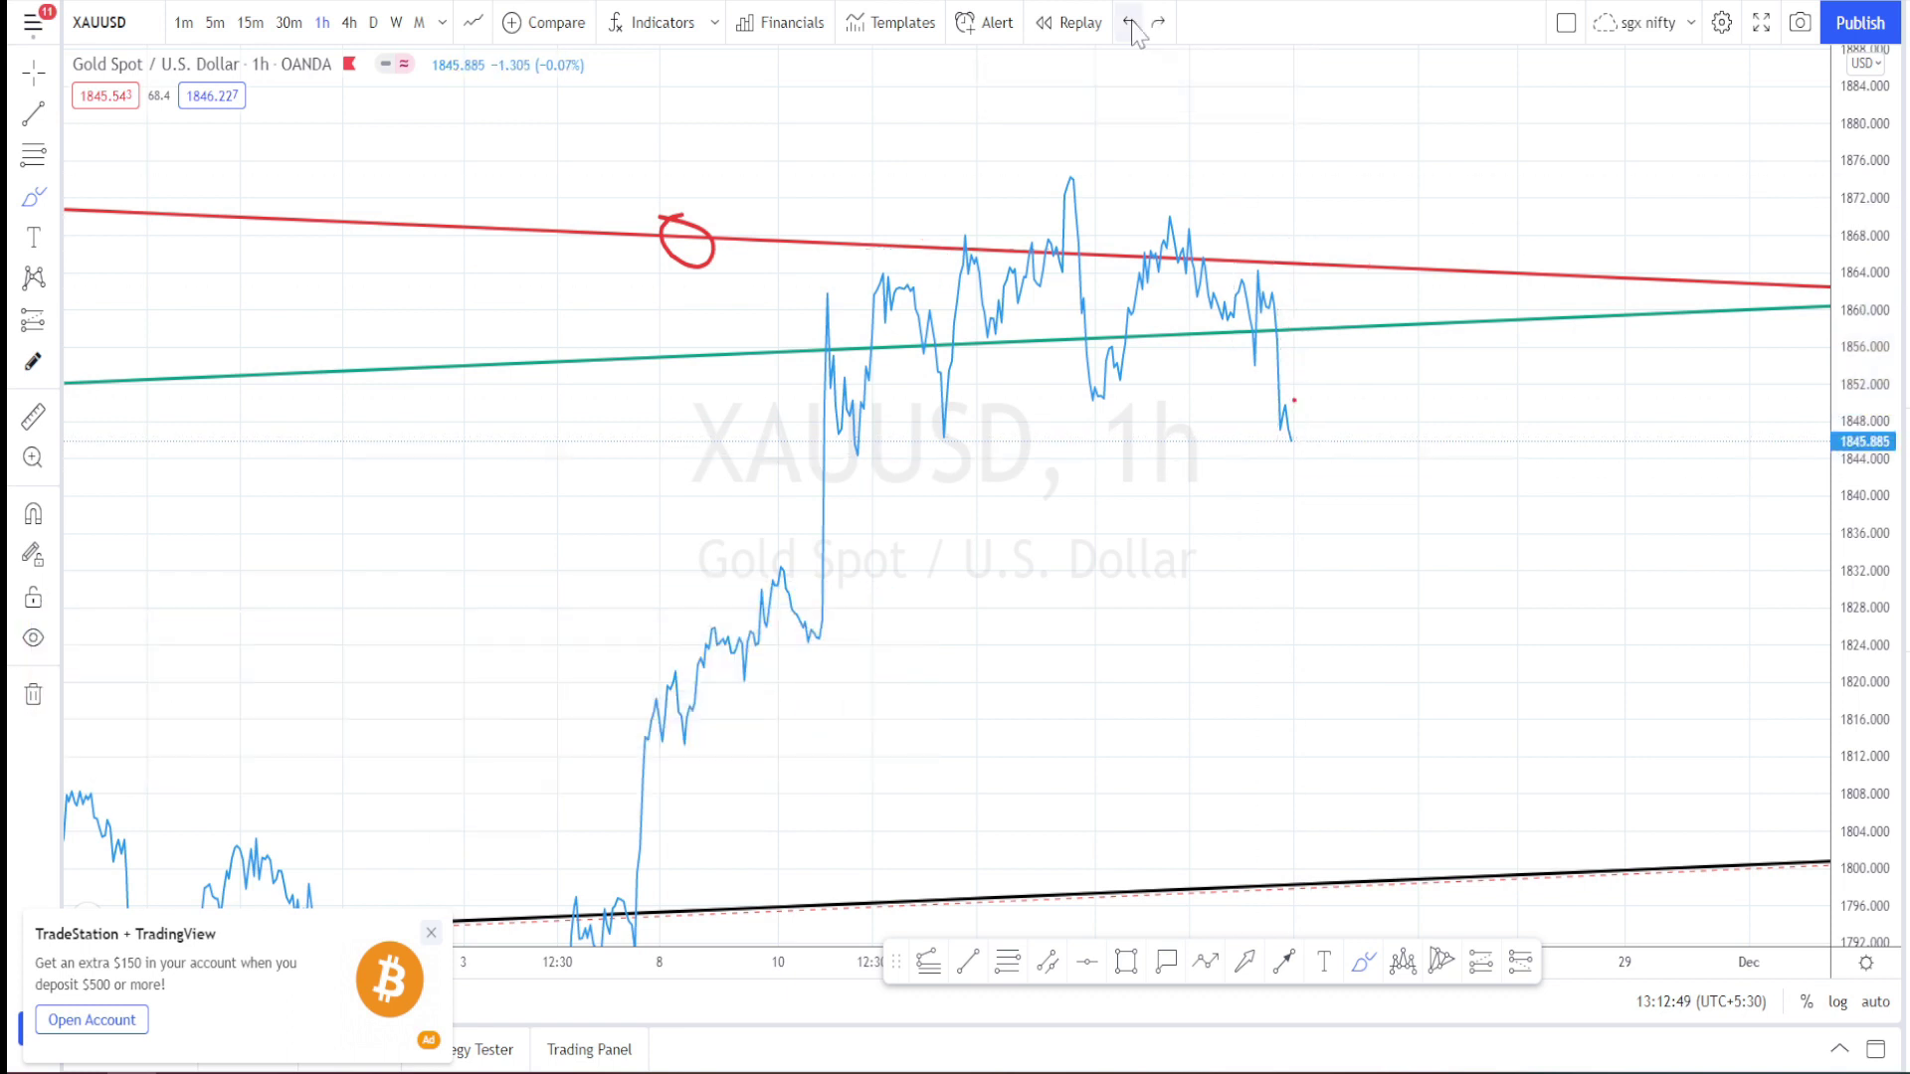
Step: Circle the price touches of the green trendline with the brush
mouse_move(792, 335)
left_mouse_down()
mouse_move(839, 367)
mouse_move(802, 340)
left_mouse_up()
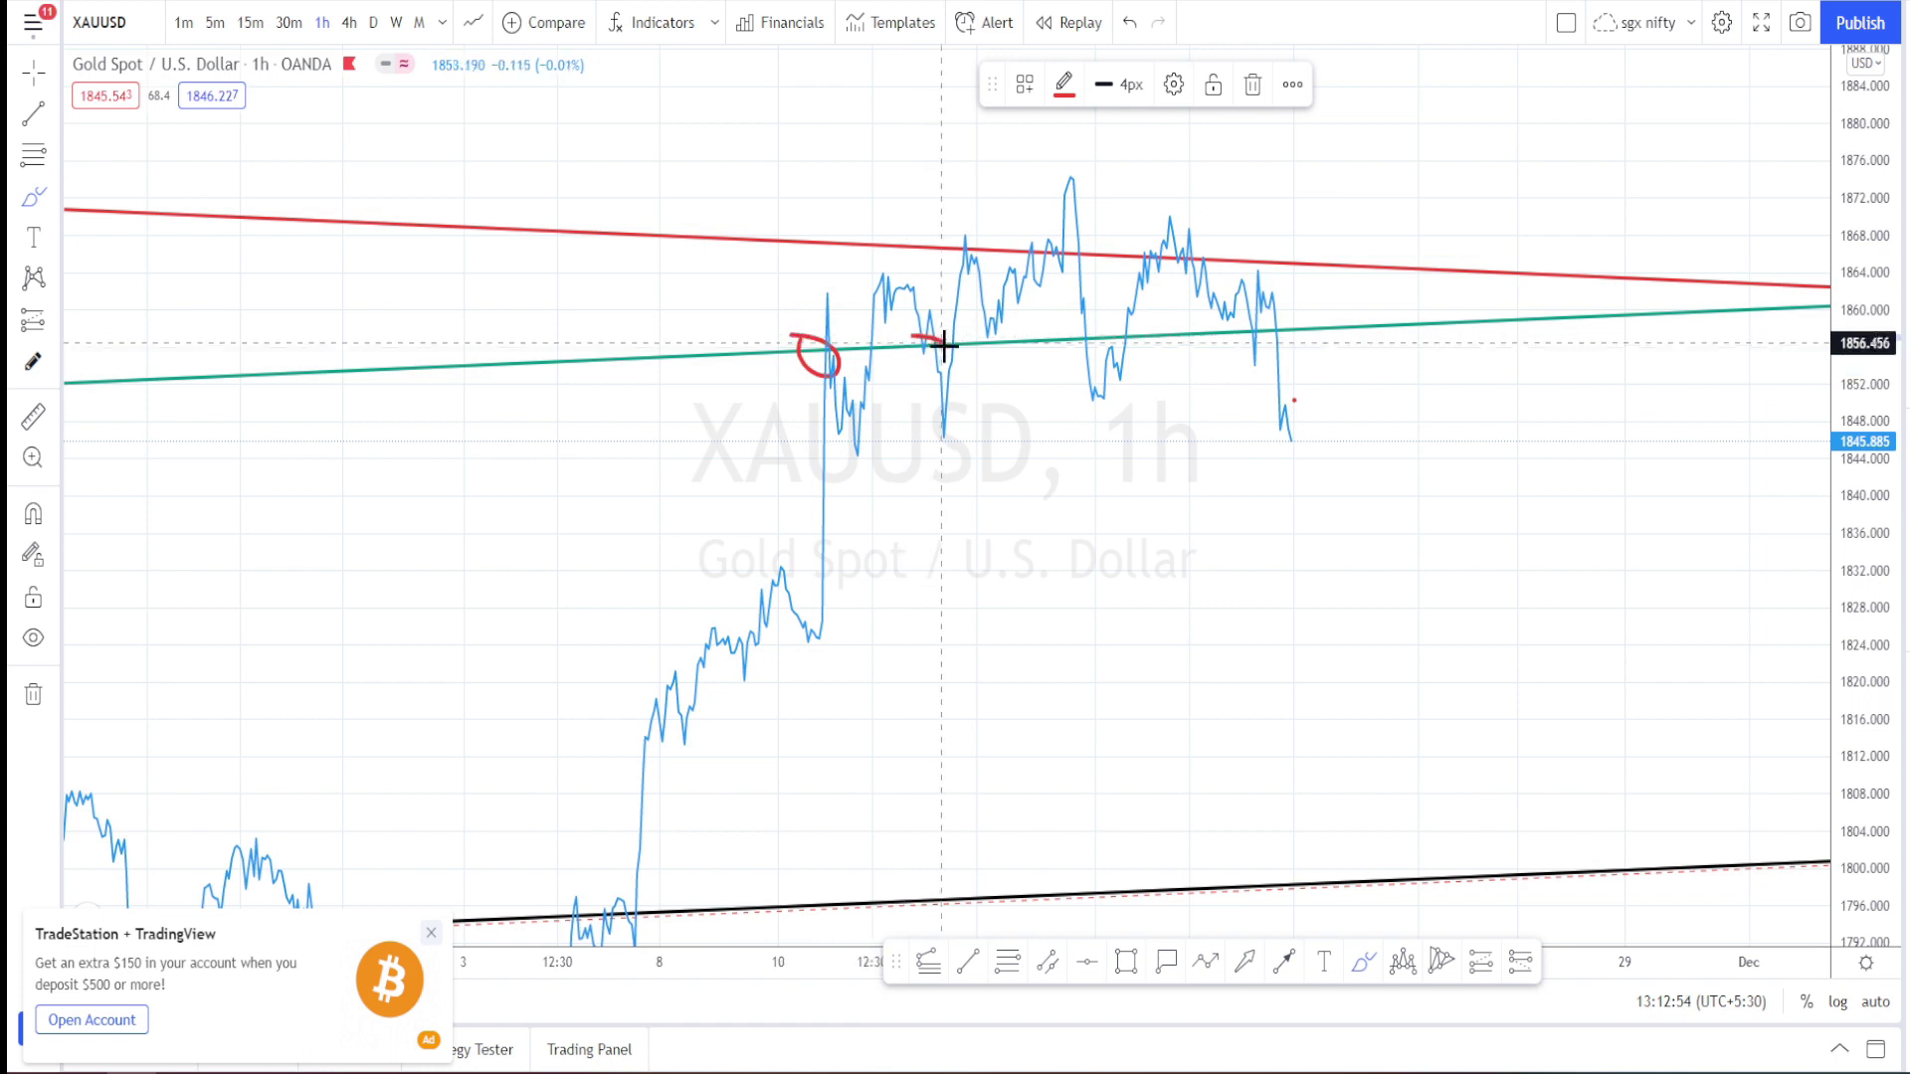
left_click_drag(929, 332, 907, 326)
mouse_move(1086, 332)
left_mouse_down()
mouse_move(1070, 336)
mouse_move(1281, 311)
mouse_move(1313, 439)
left_mouse_up()
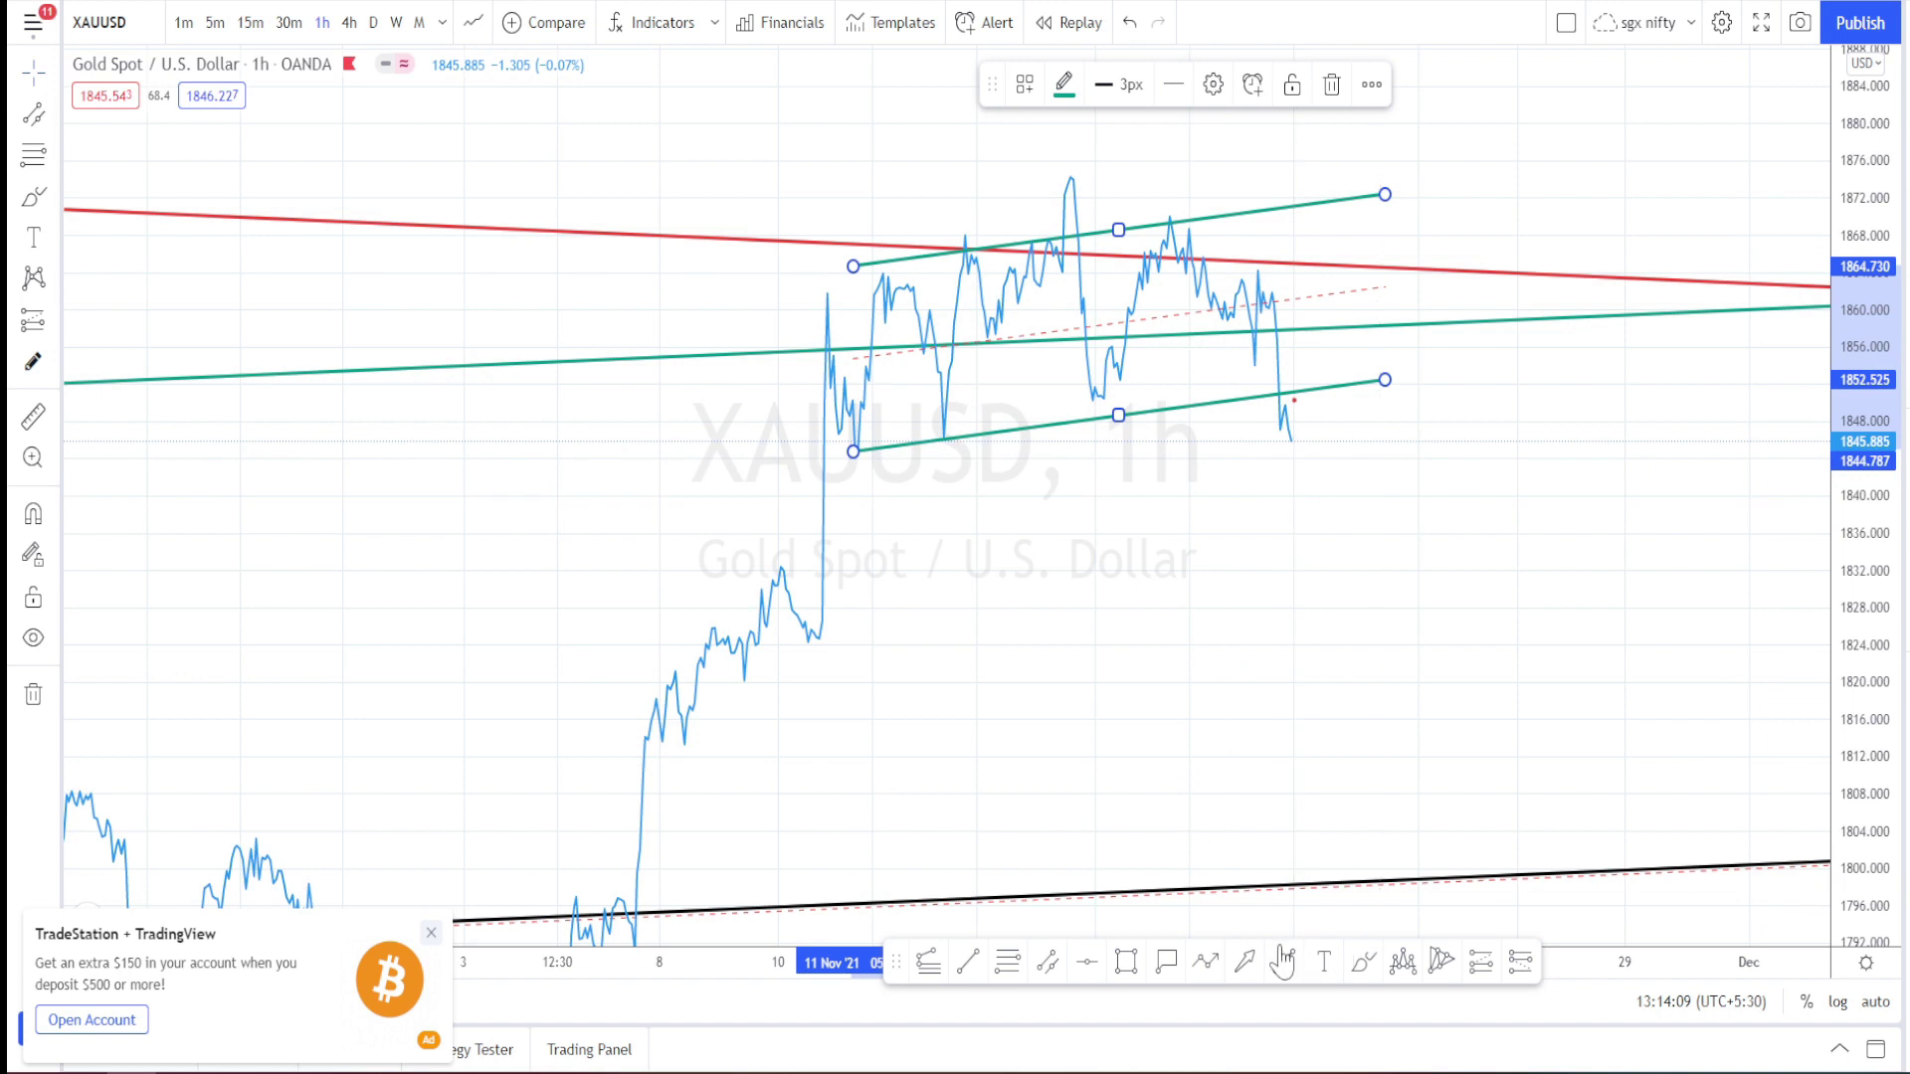
Step: Circle where price broke below the green channel, then undo the misplaced circle
left_click(1245, 964)
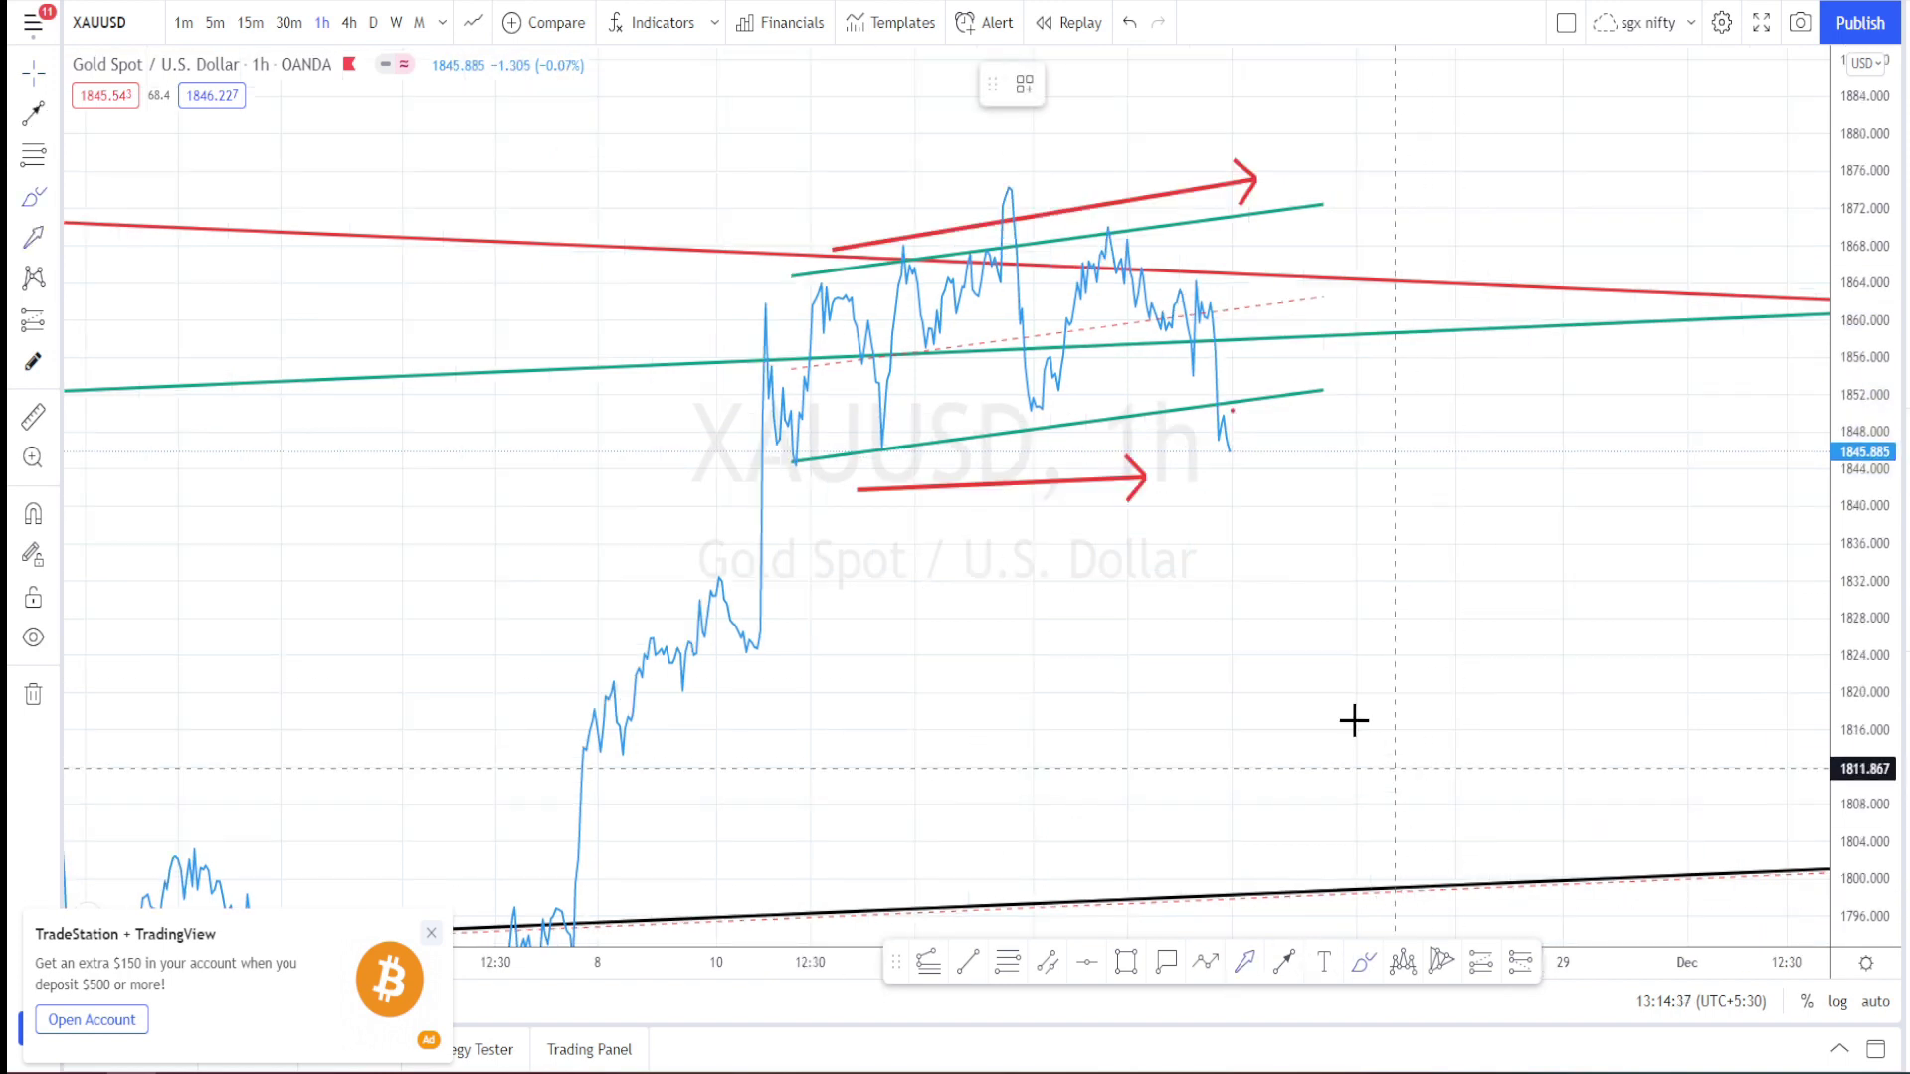
mouse_move(1199, 386)
left_mouse_down()
mouse_move(1227, 397)
mouse_move(1190, 418)
mouse_move(1206, 388)
mouse_move(1232, 401)
mouse_move(1218, 440)
mouse_move(1216, 406)
mouse_move(1283, 469)
mouse_move(1326, 608)
left_mouse_up()
left_click(1131, 24)
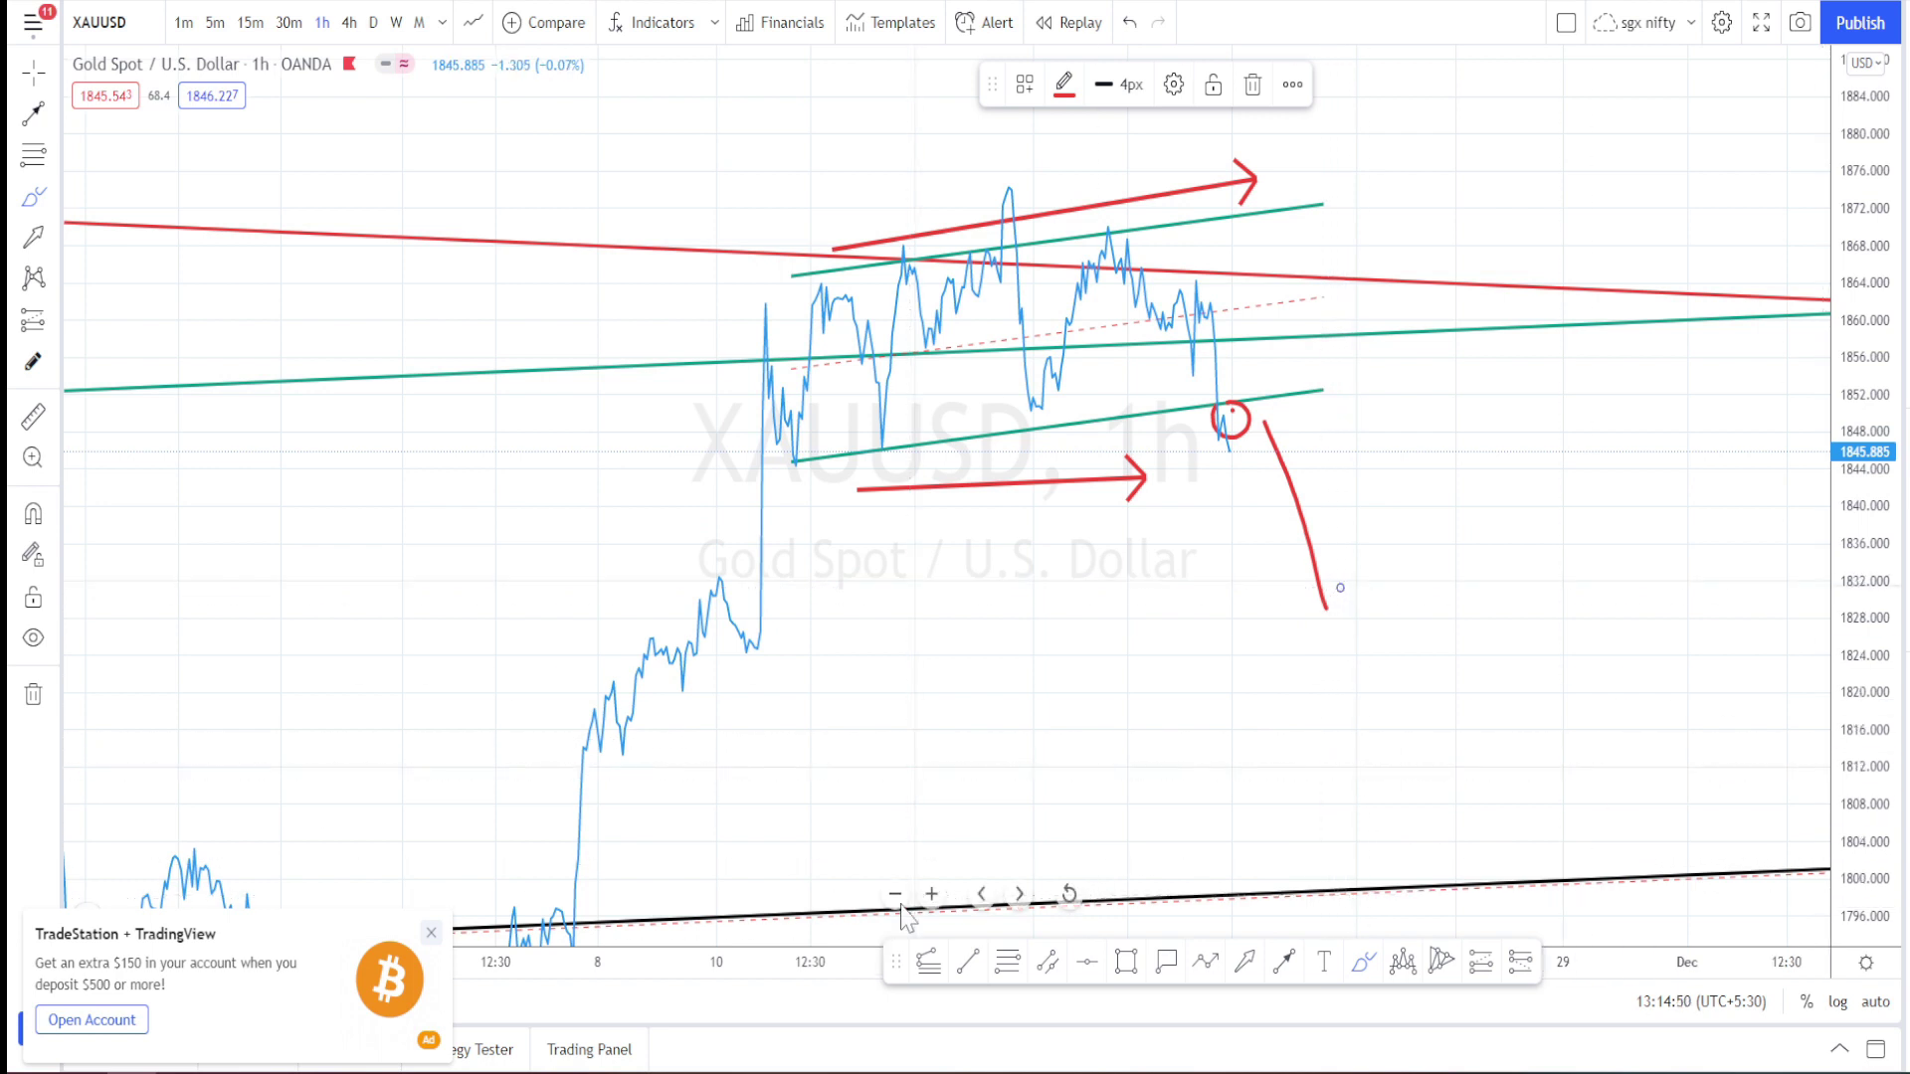
Step: Zoom out and draw a path from the early-November low through the peaks and the circled low
left_click(895, 894)
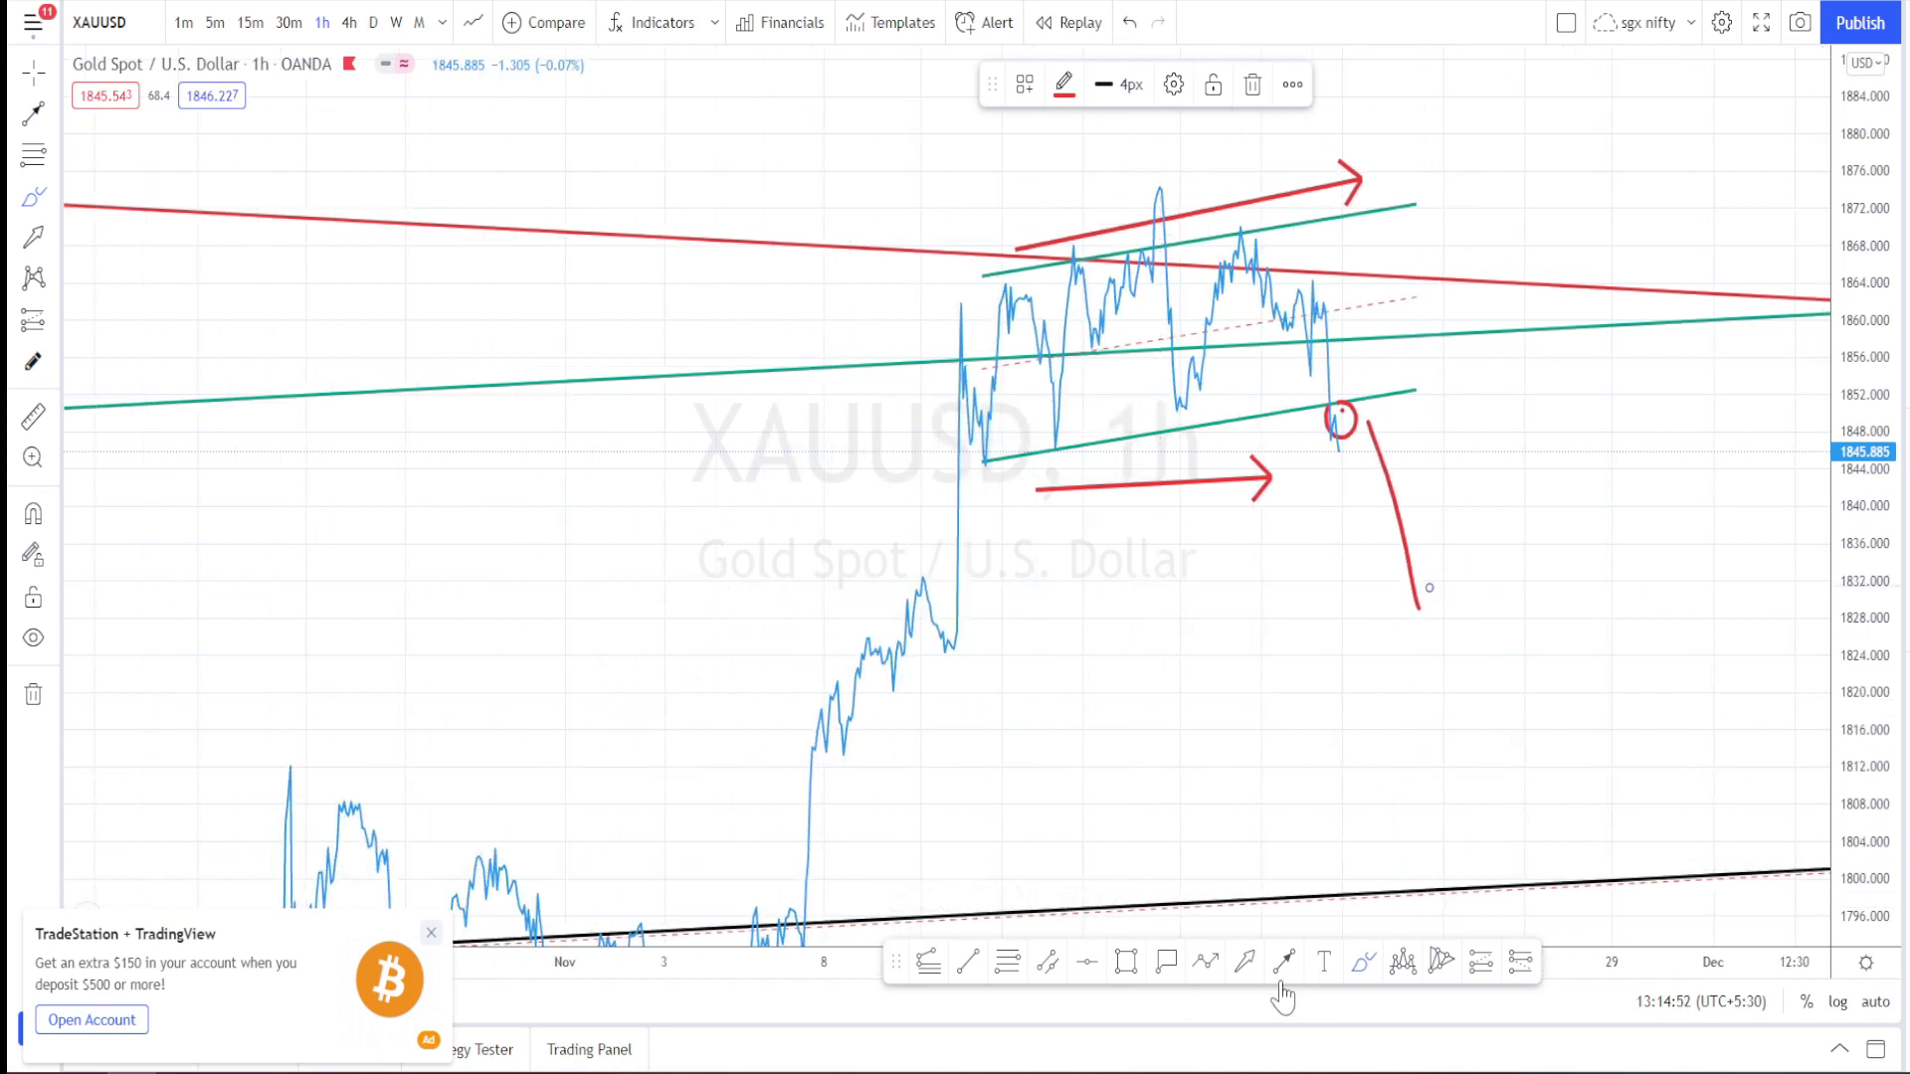
left_click(1203, 962)
left_click(803, 916)
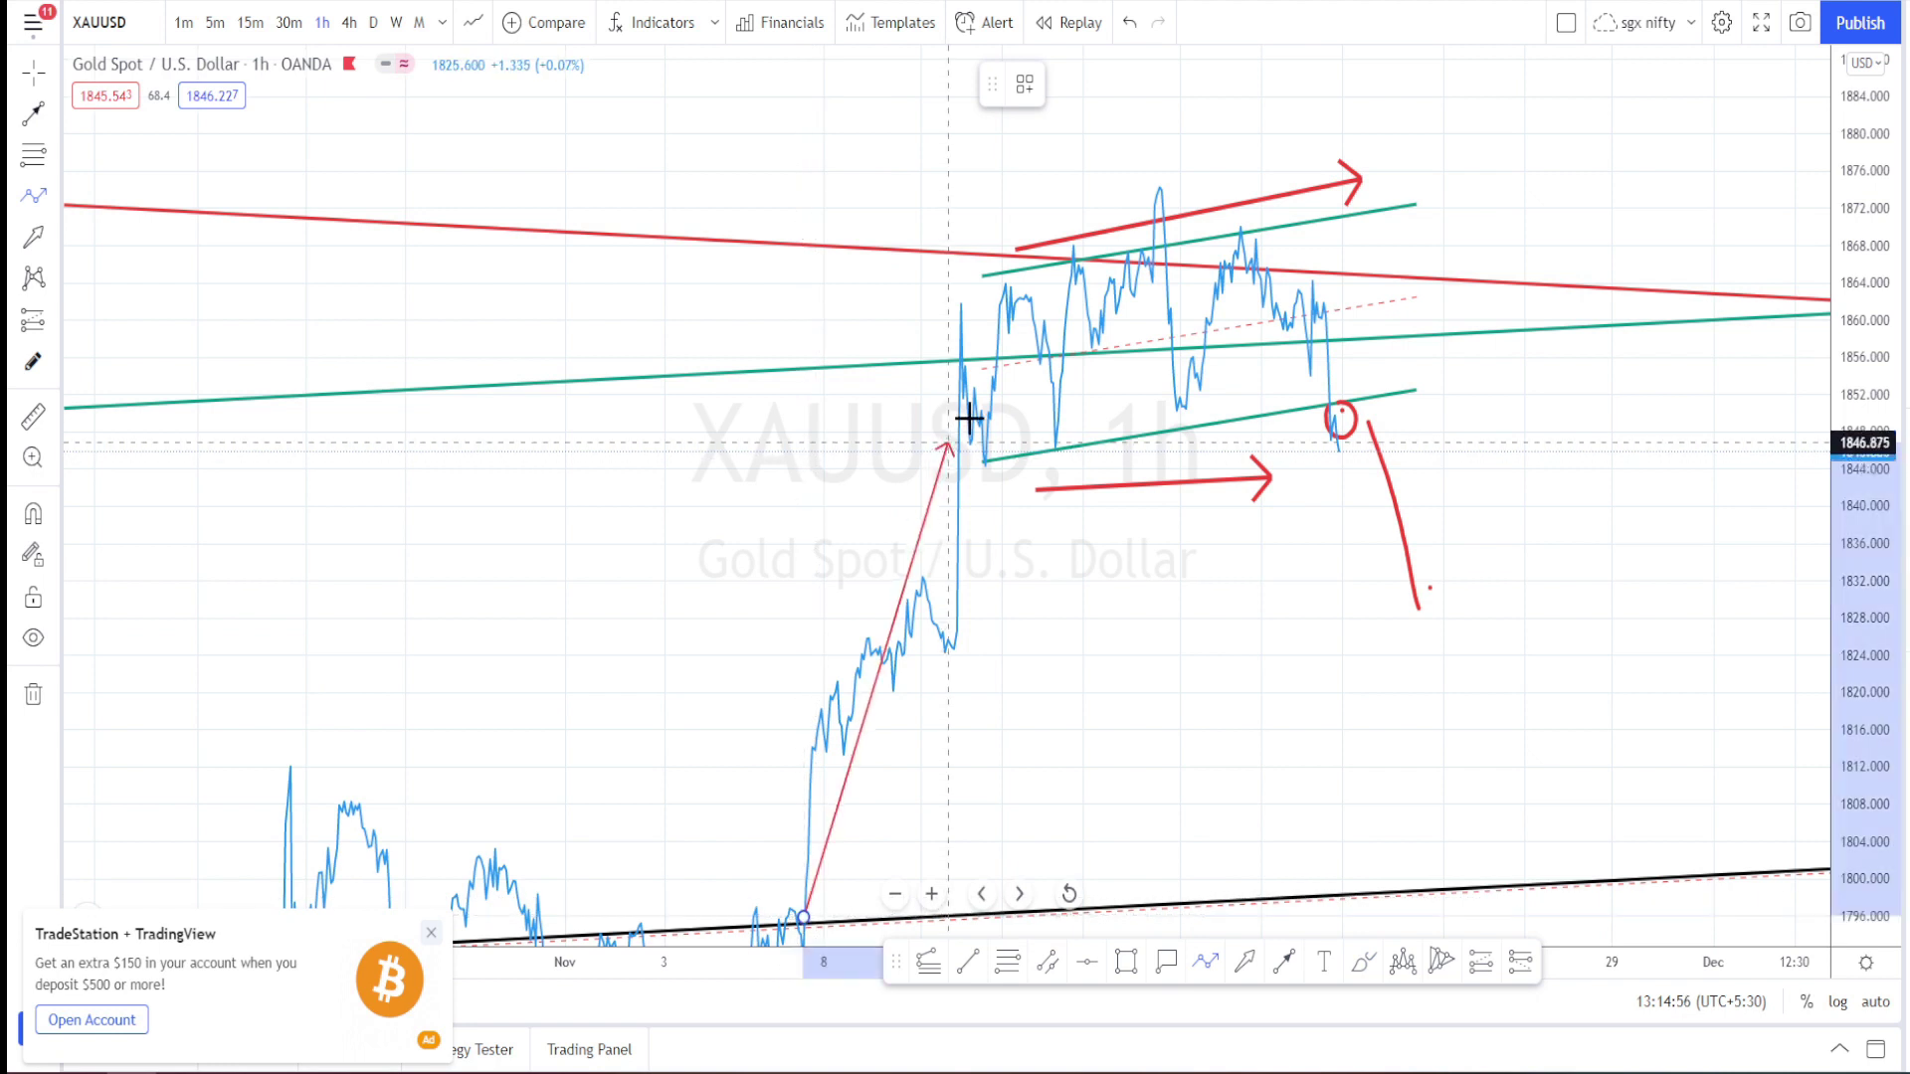
left_click(1154, 199)
left_click(1176, 407)
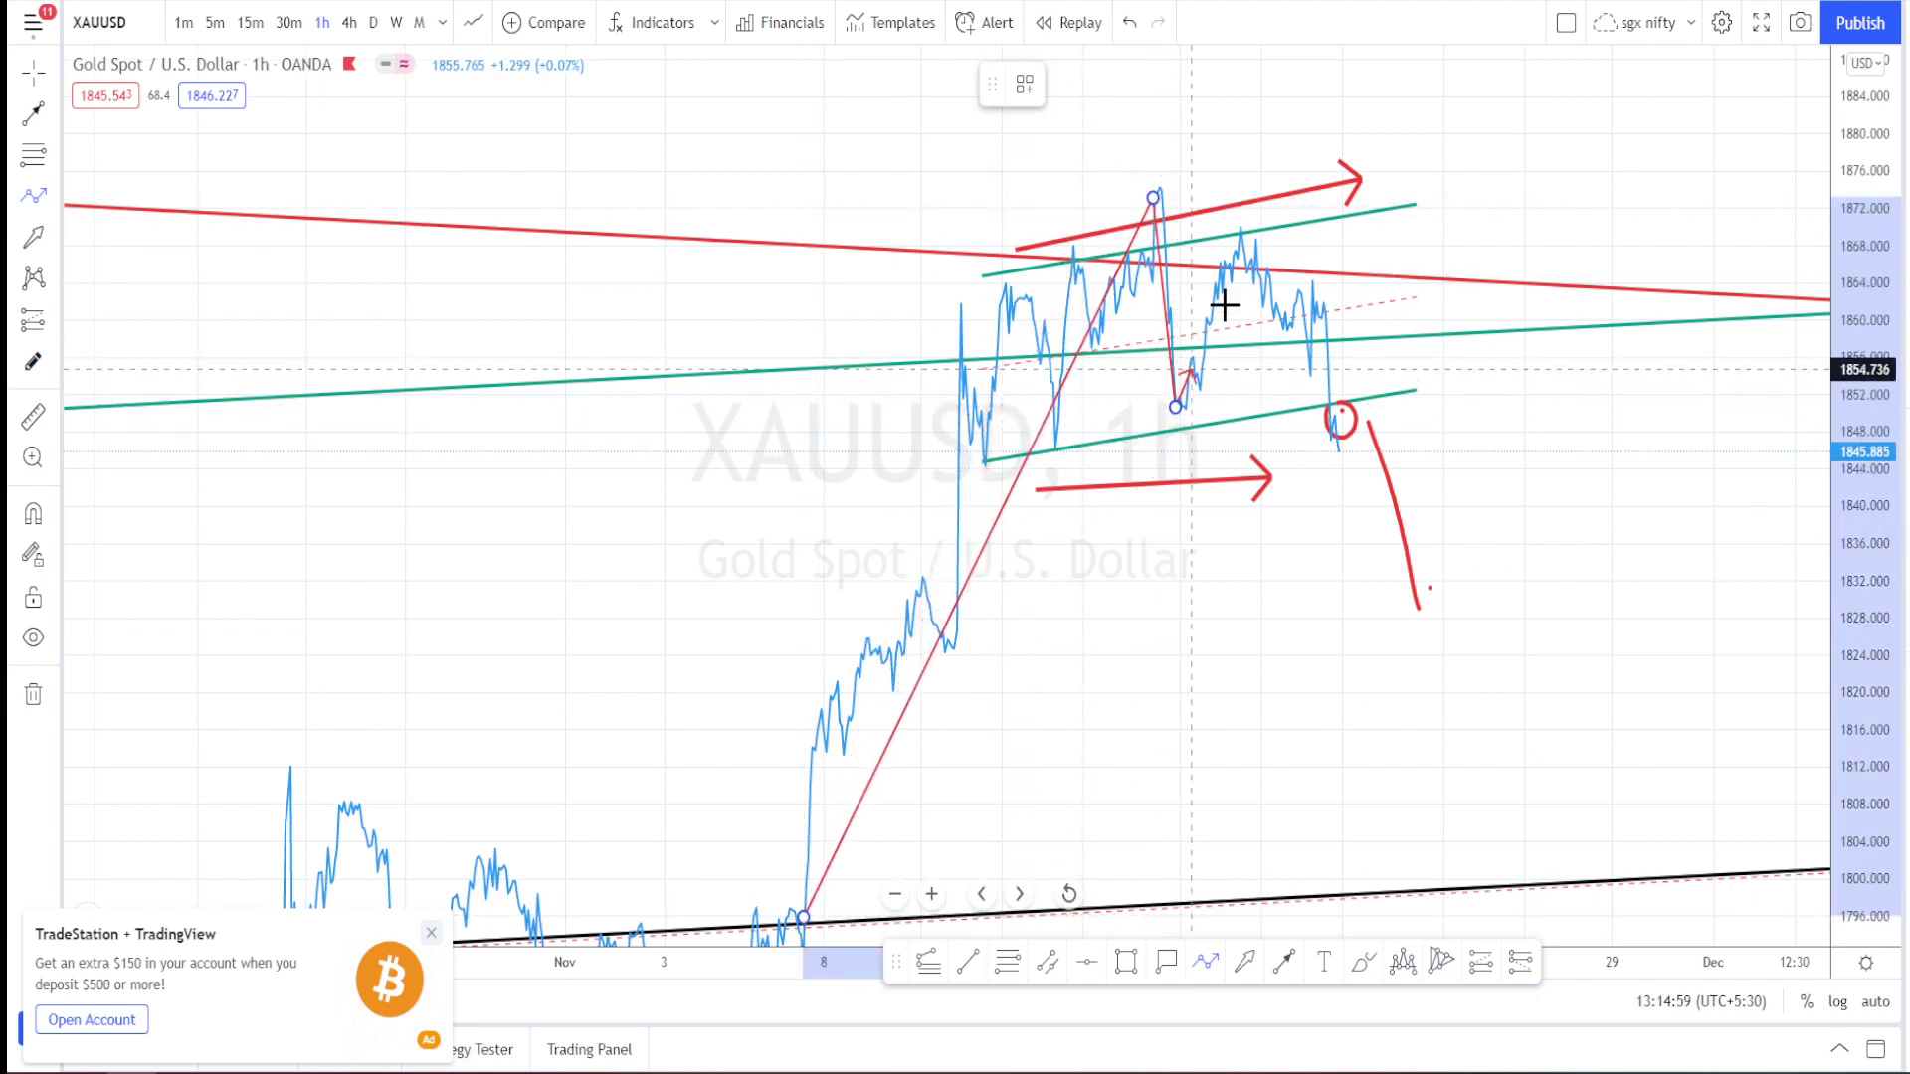
left_click(1238, 207)
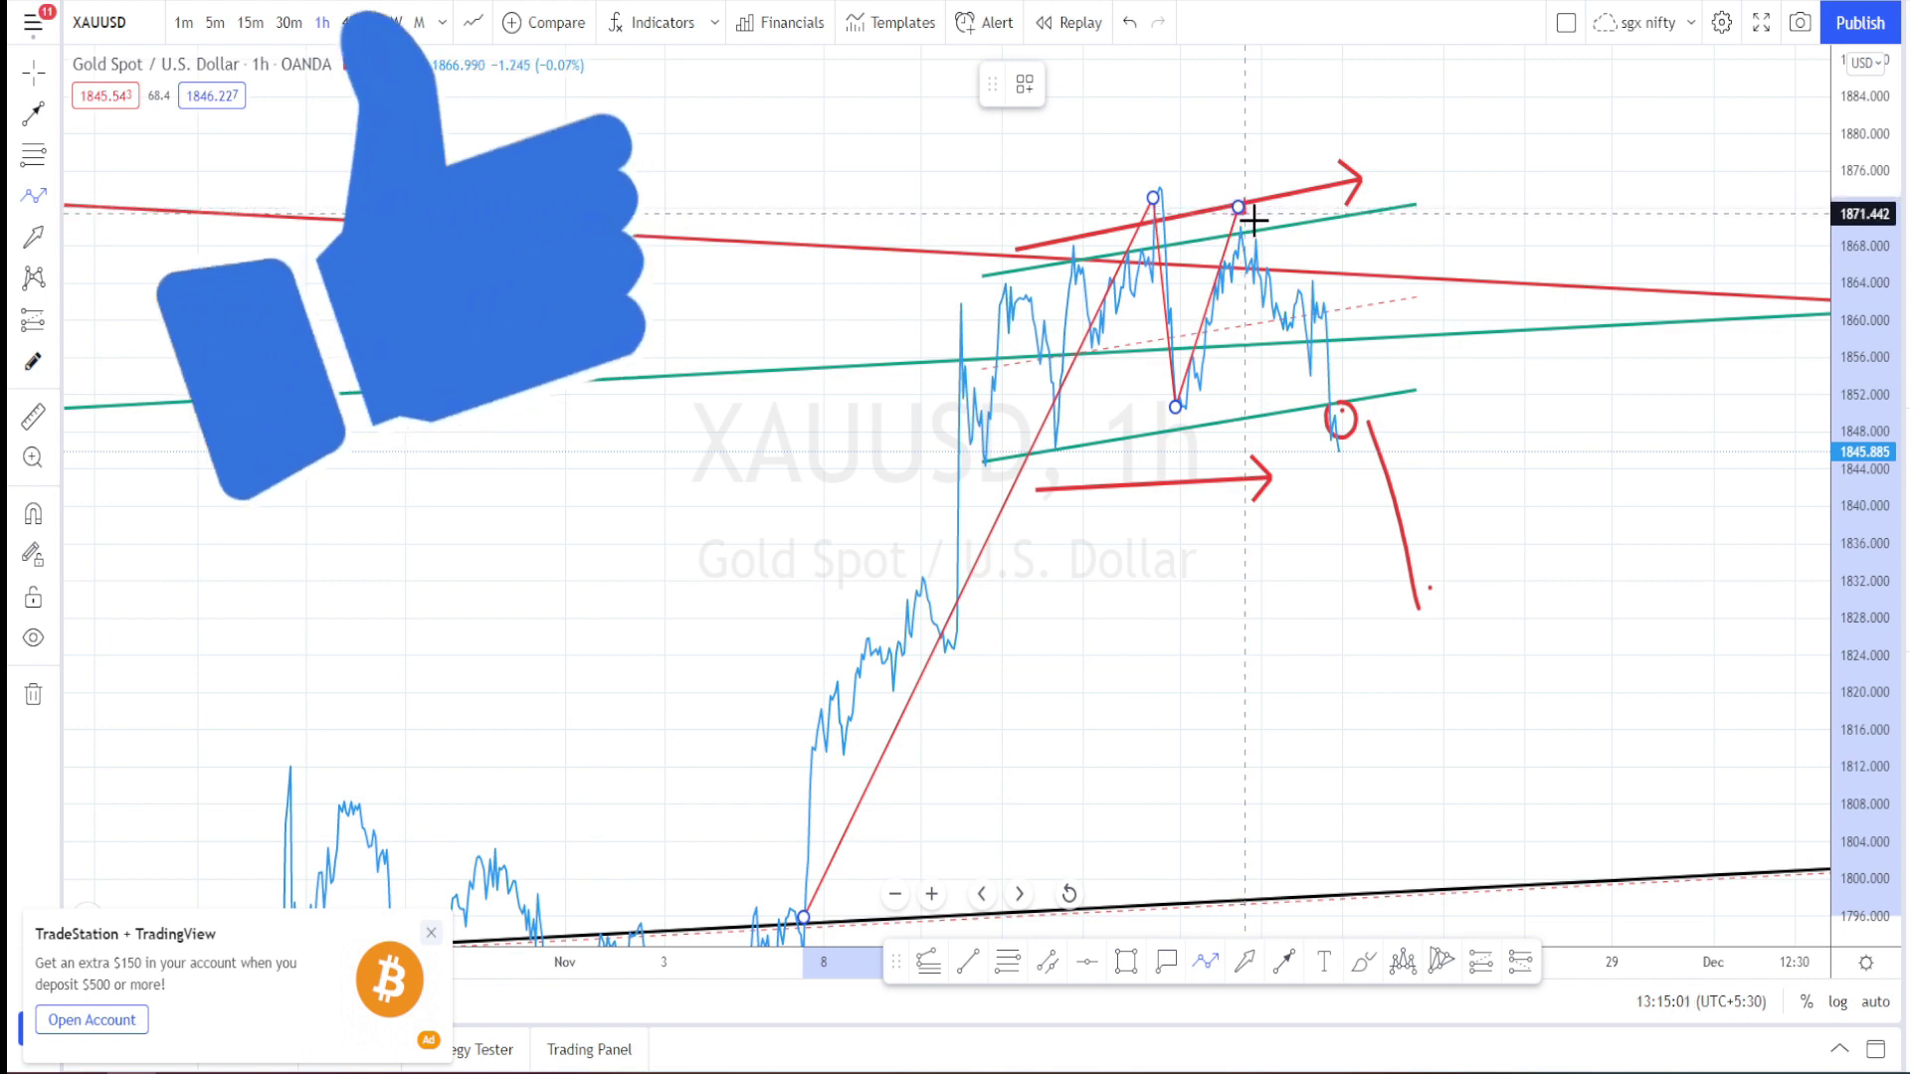
left_click(1335, 398)
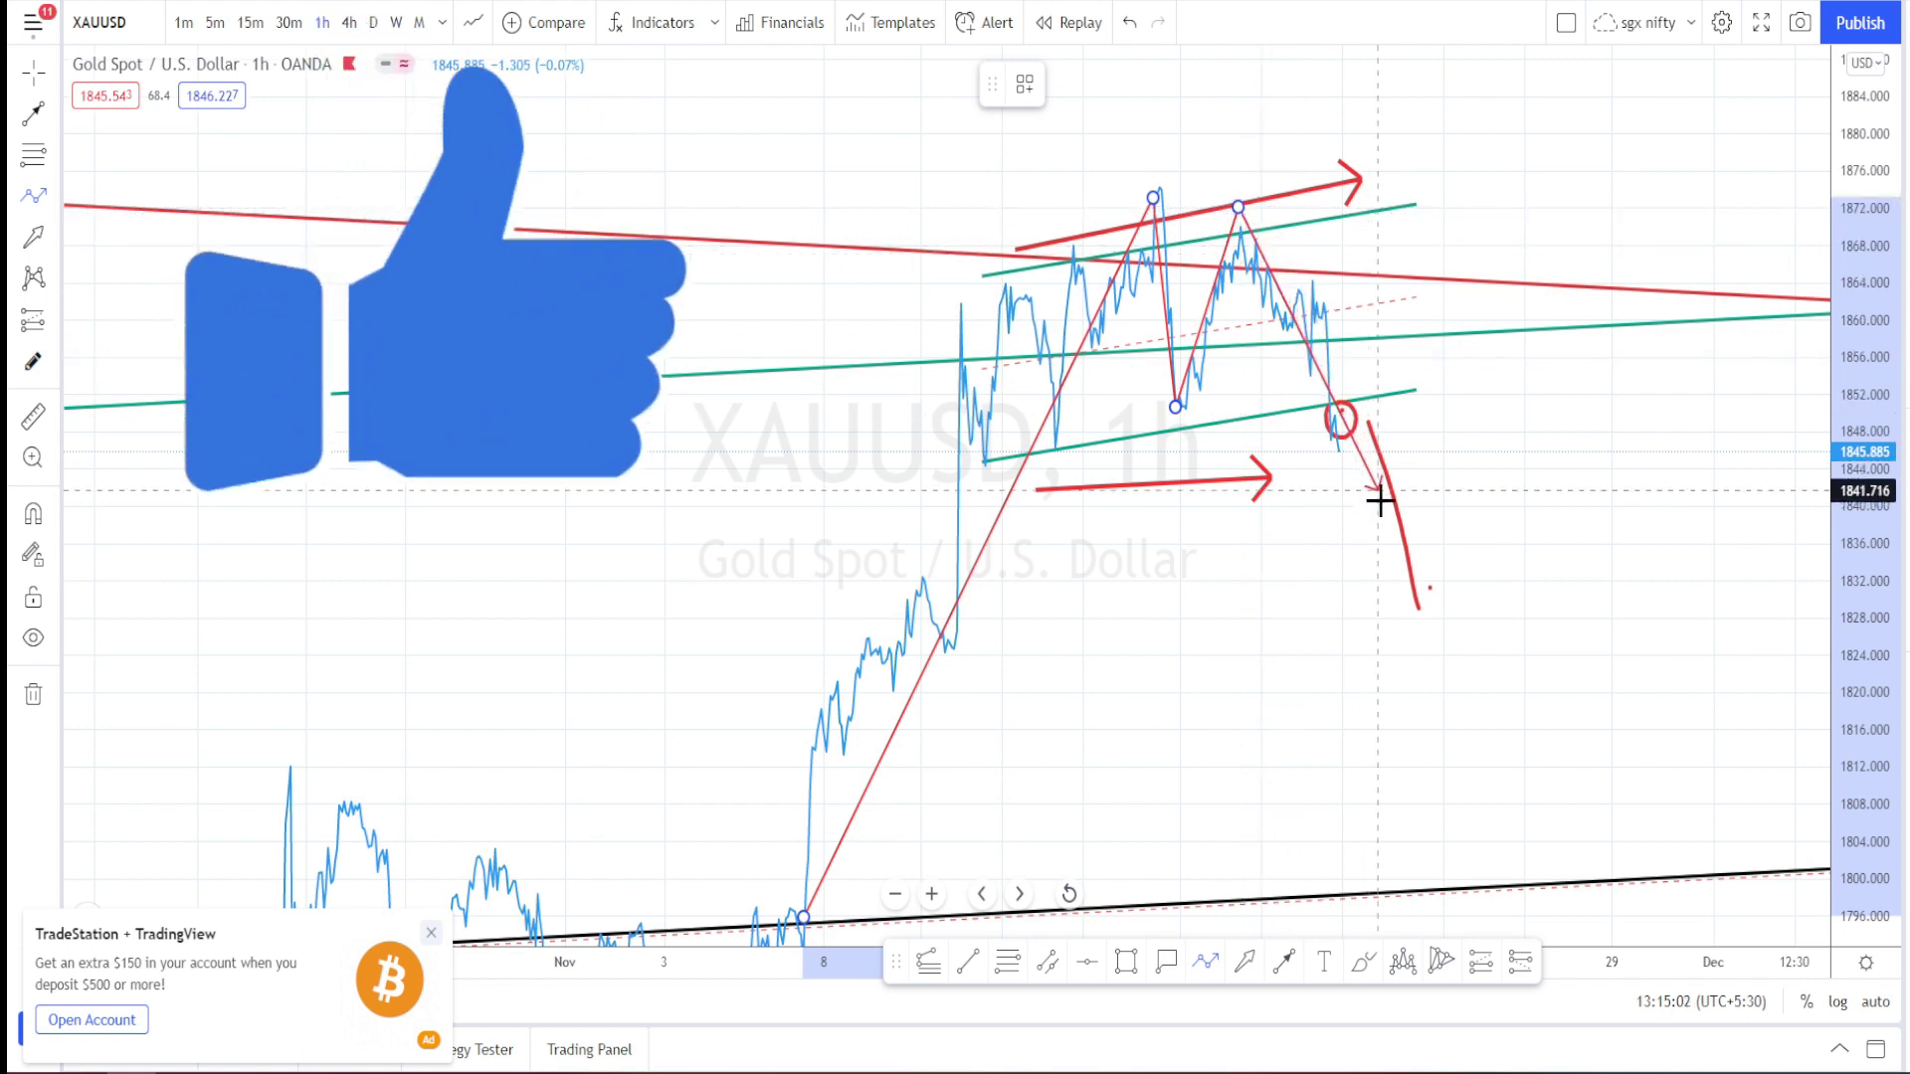
Step: End the path on the black trendline and sketch a red freehand drop down to it near 1800
left_click(1529, 883)
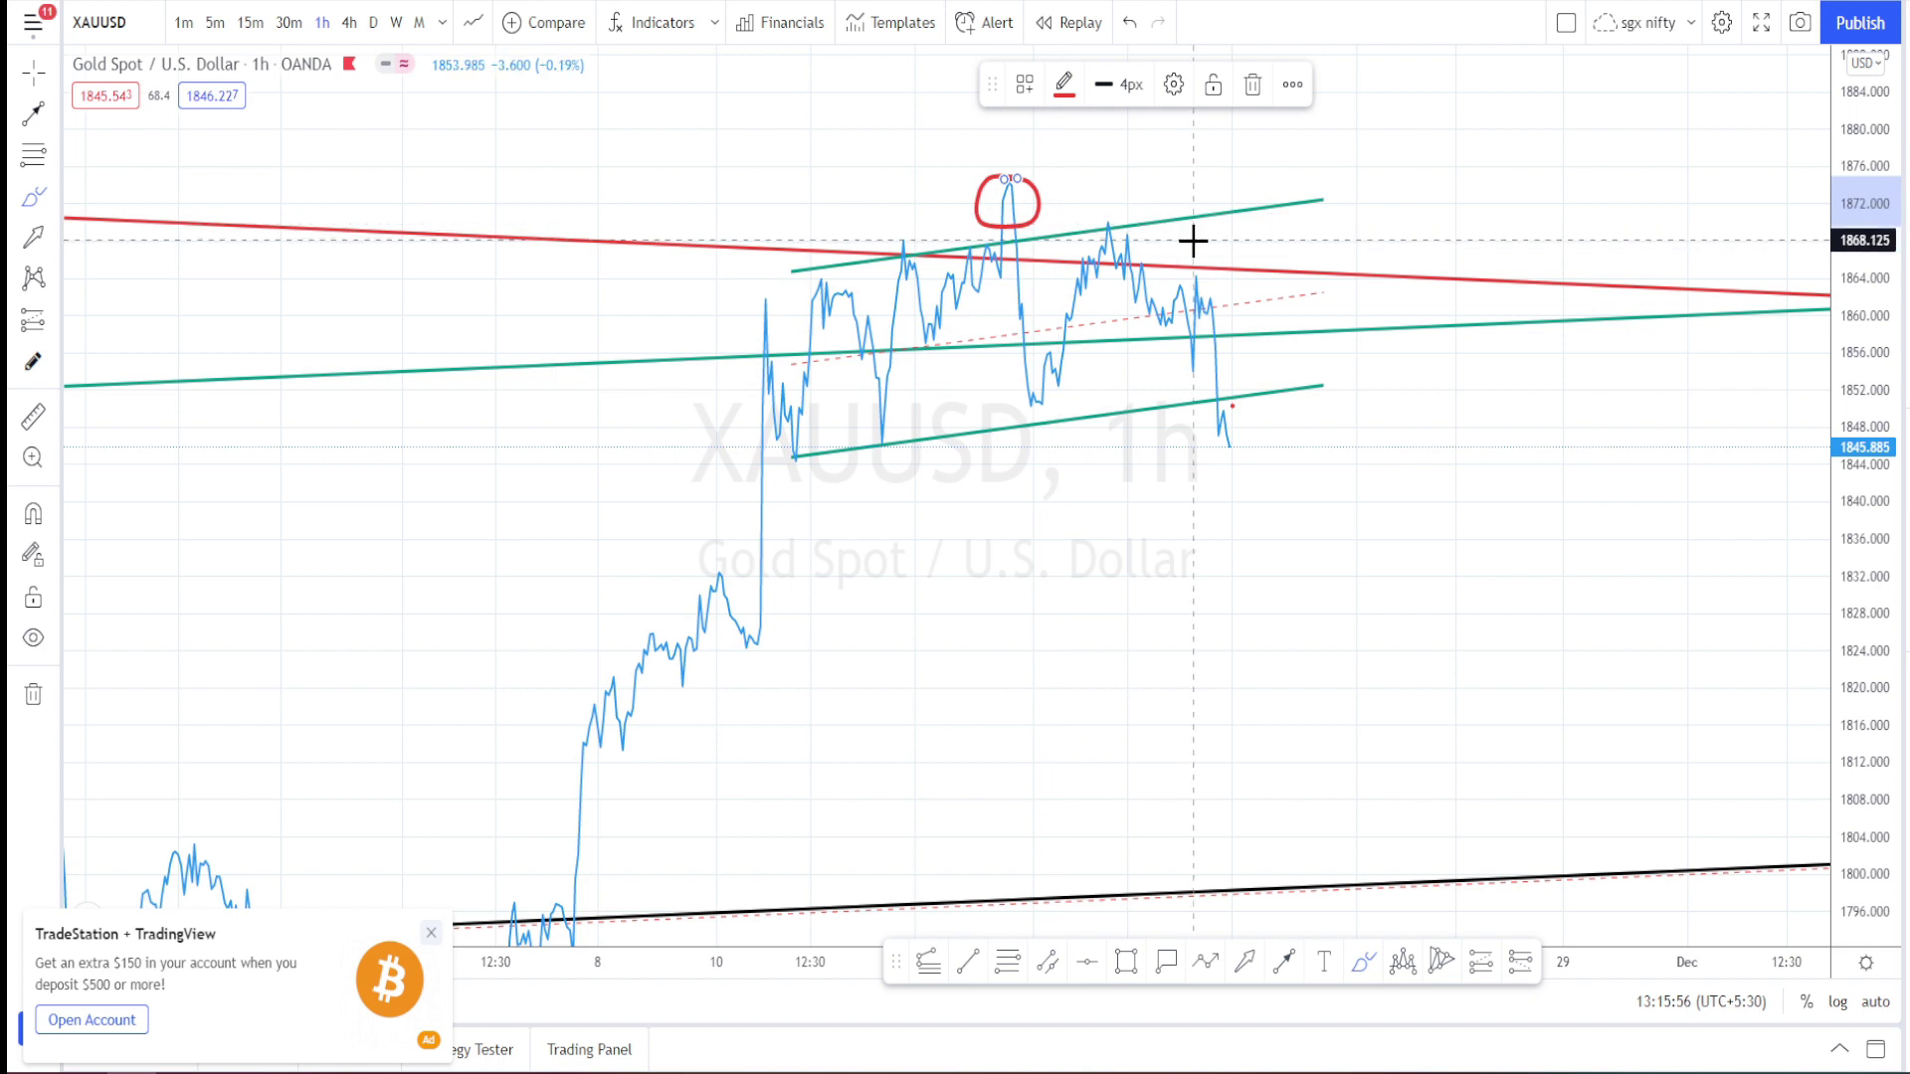
left_click_drag(1194, 242, 1439, 881)
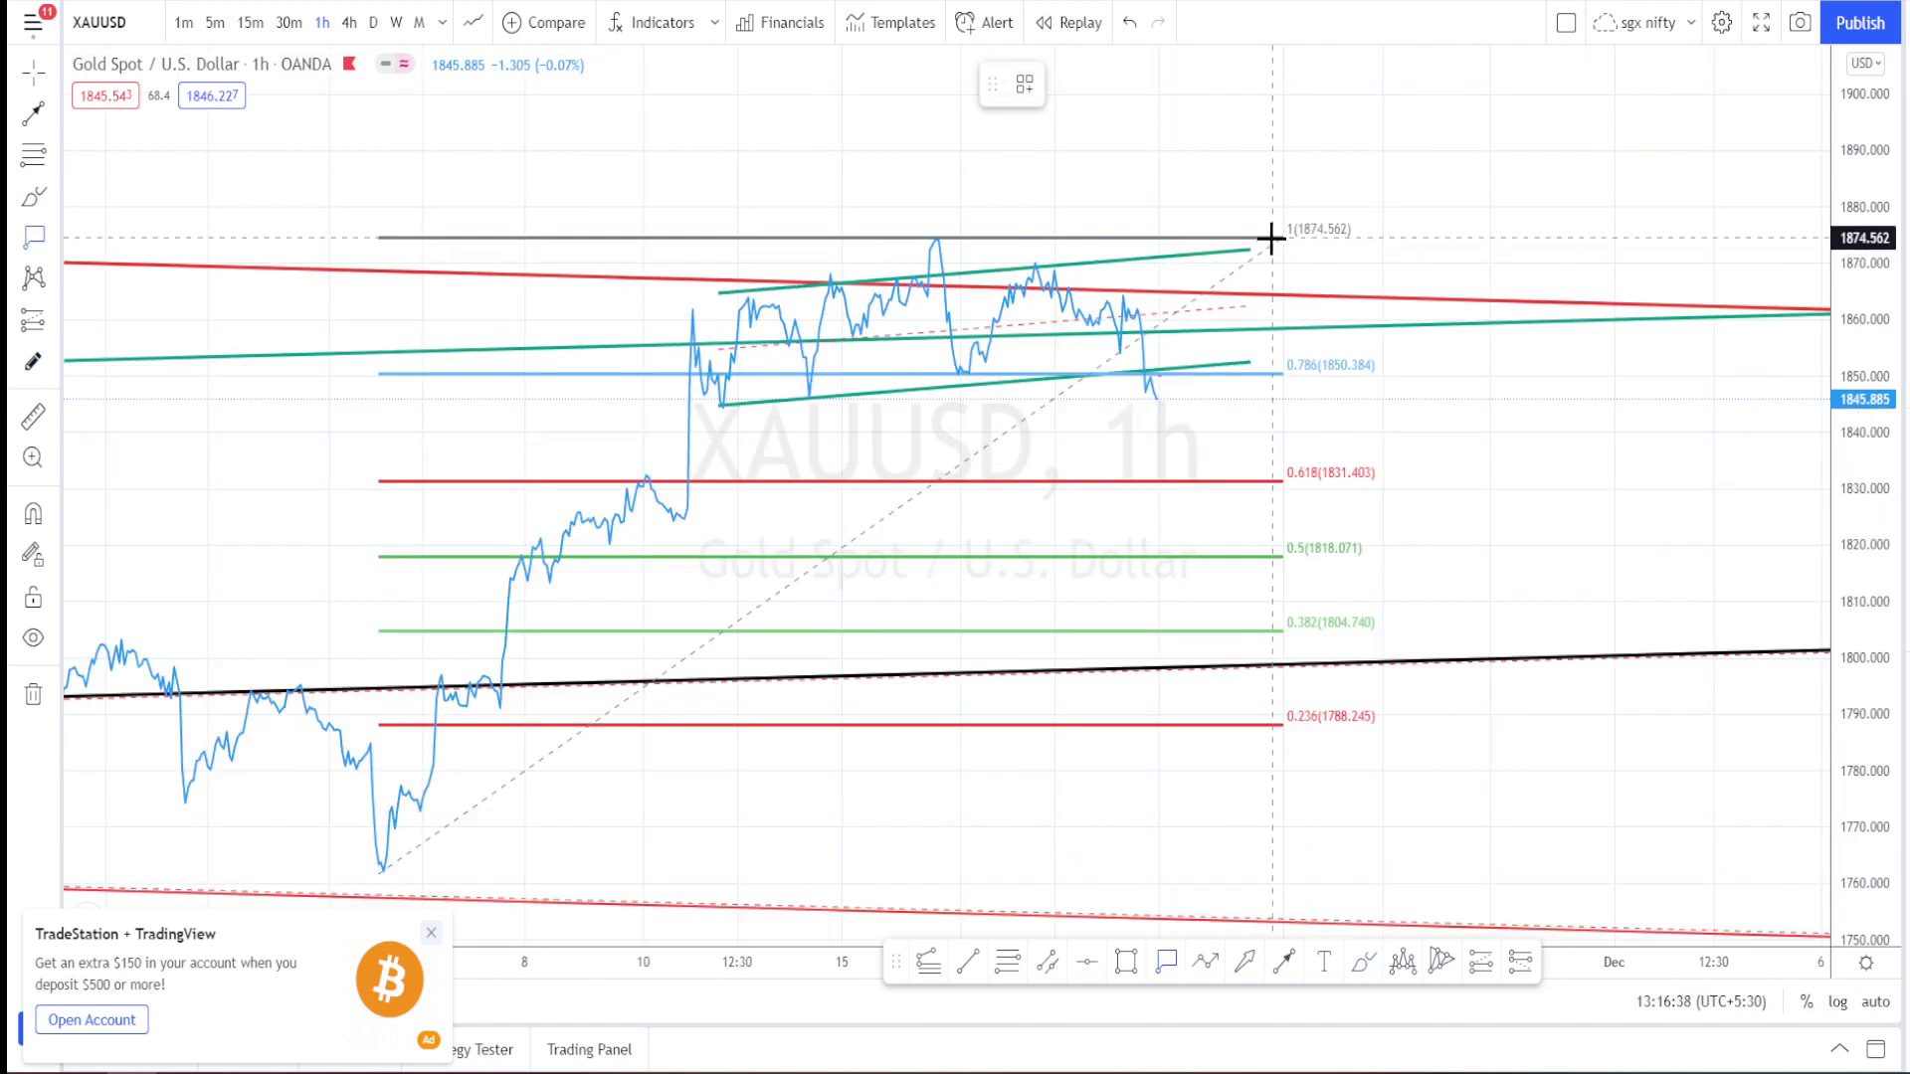
Step: Add red price labels at the 1874.562, 1850.424, 1831.154 and 1817.970 Fibonacci levels
left_click(1271, 238)
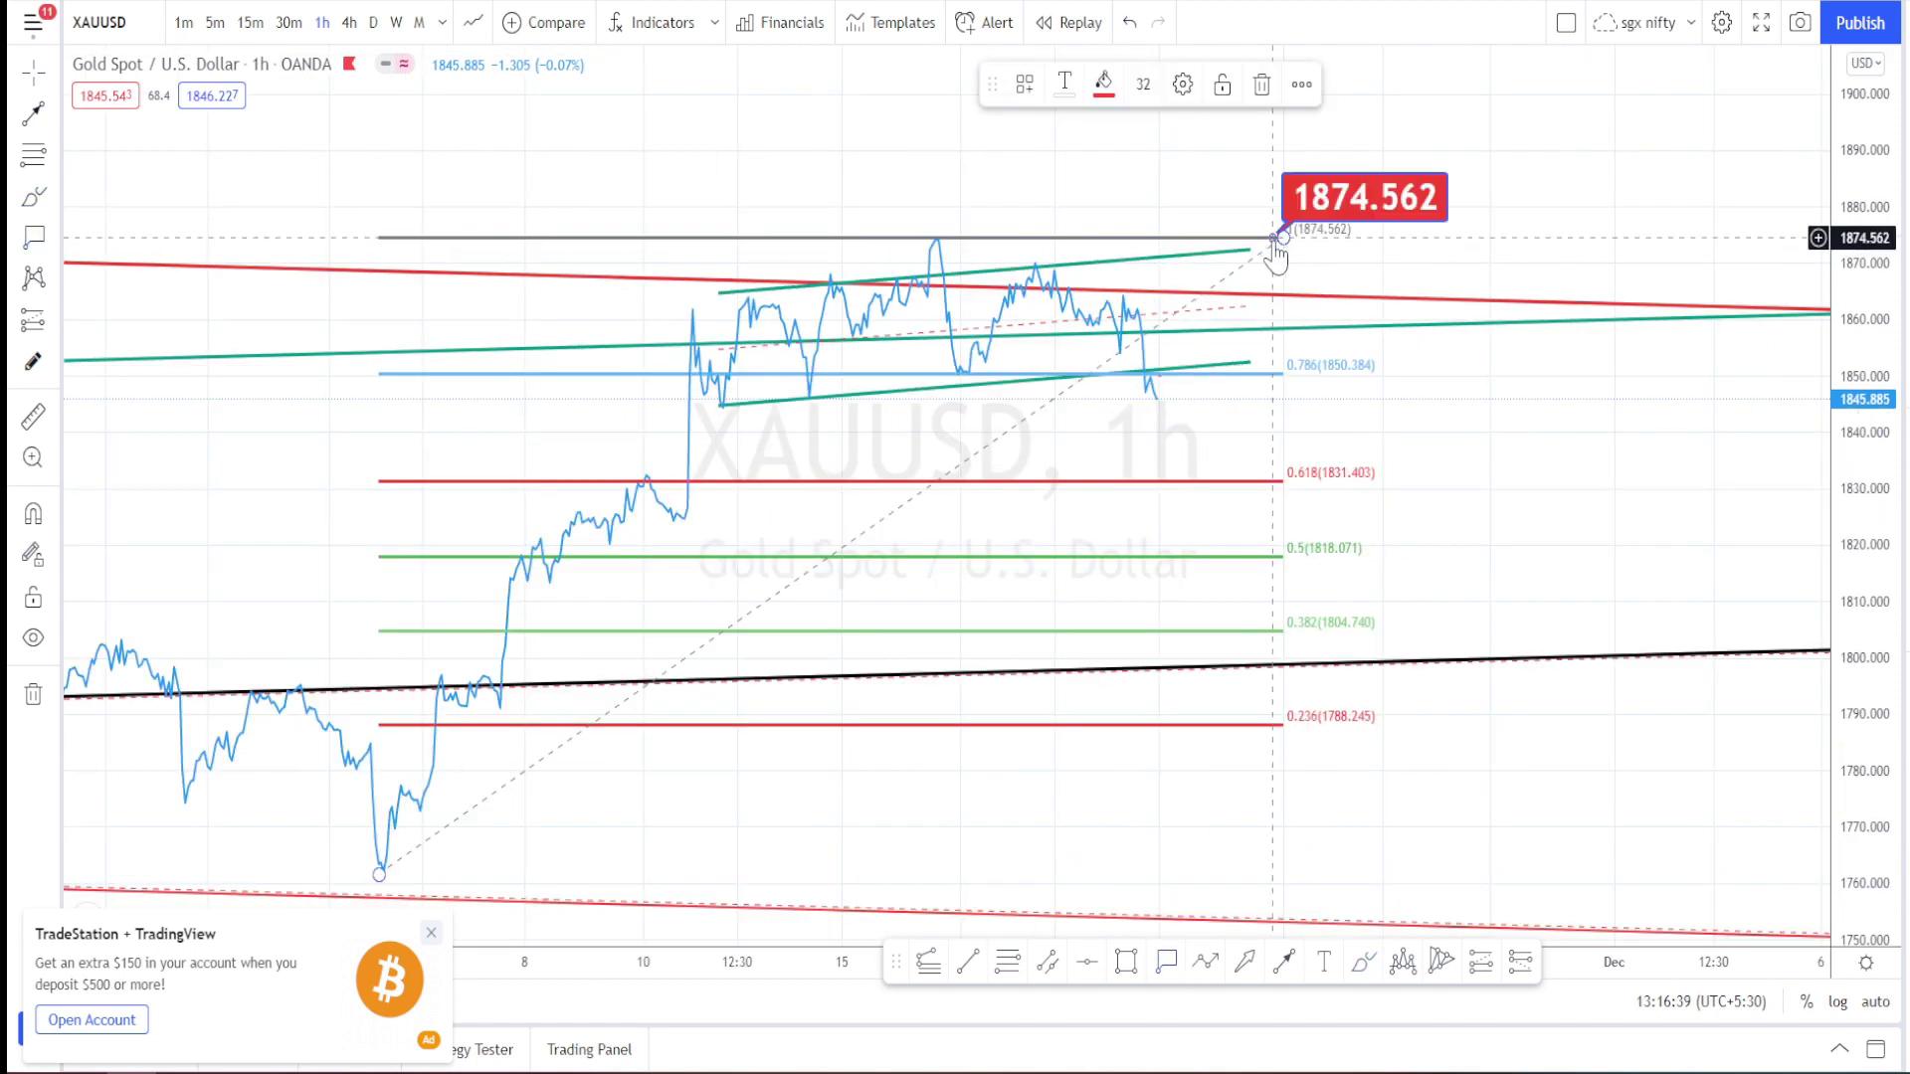
left_click(1191, 856)
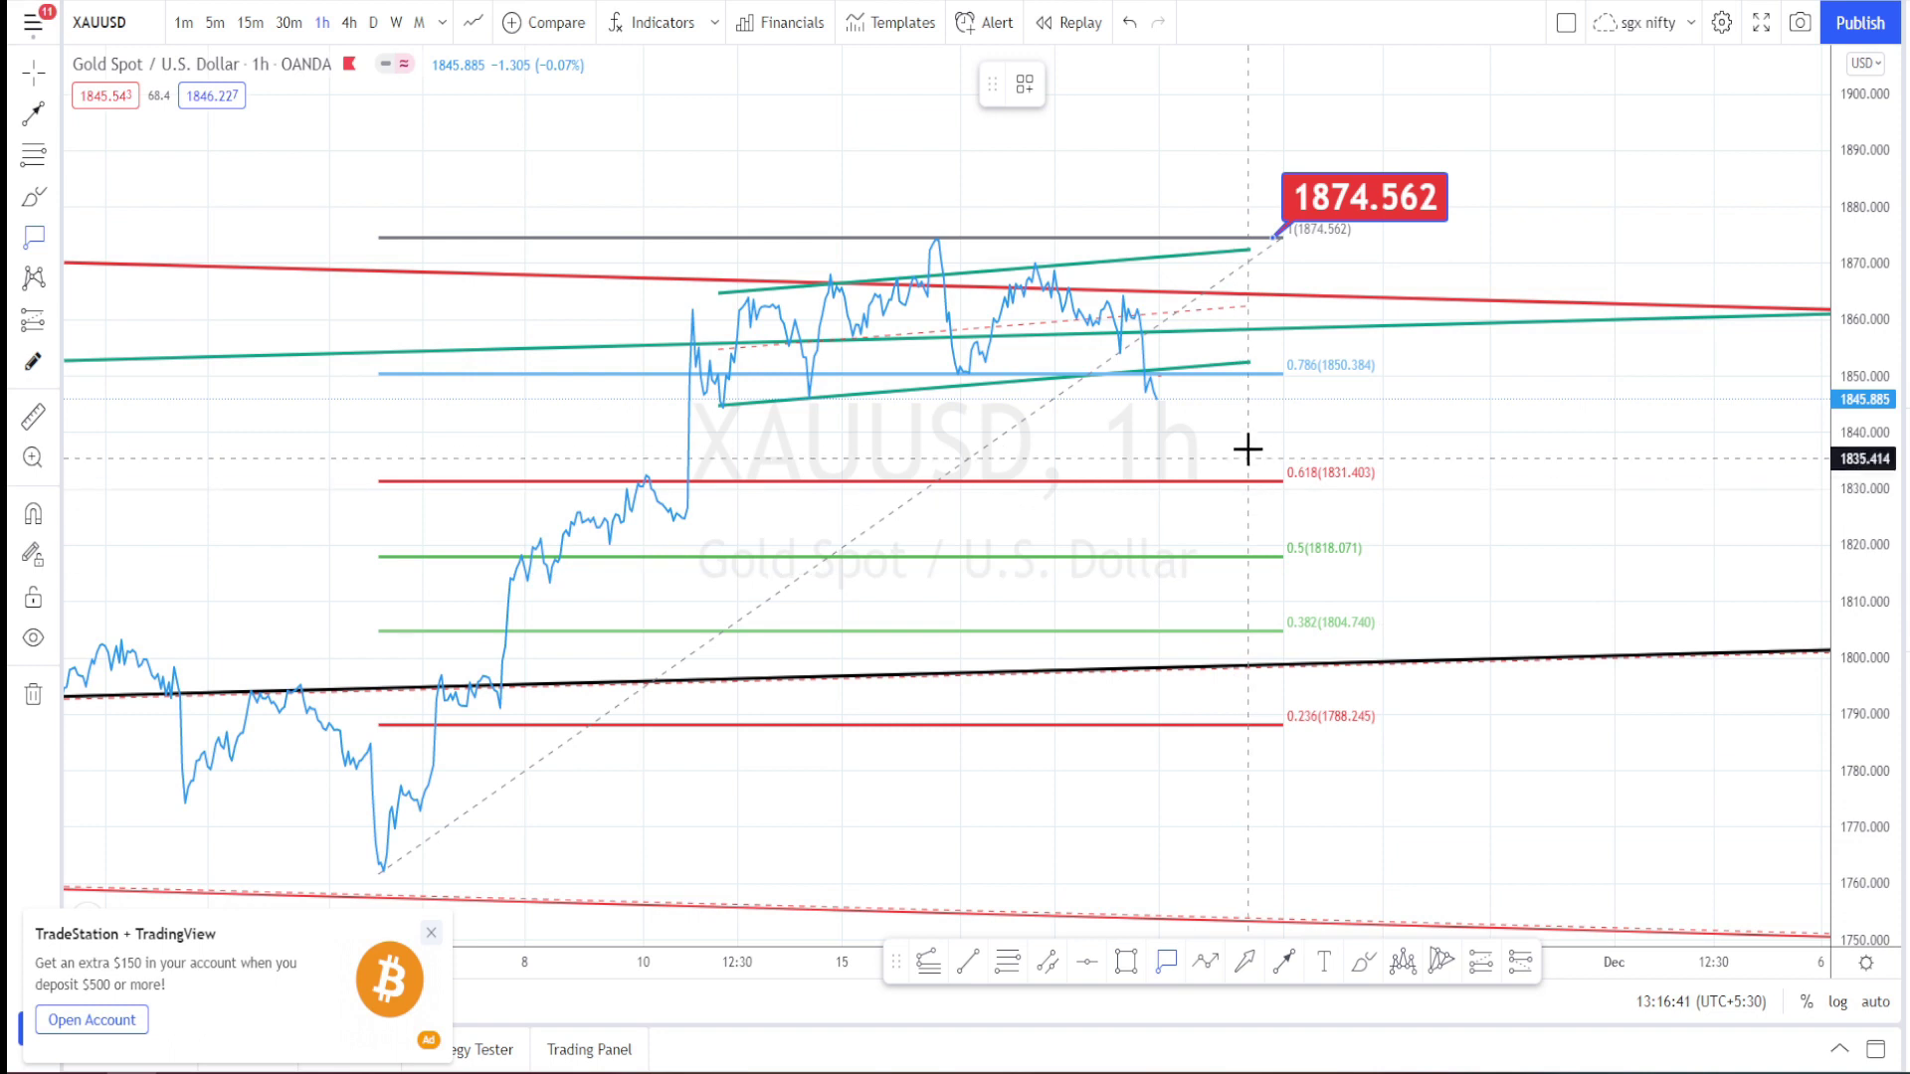
left_click(1259, 375)
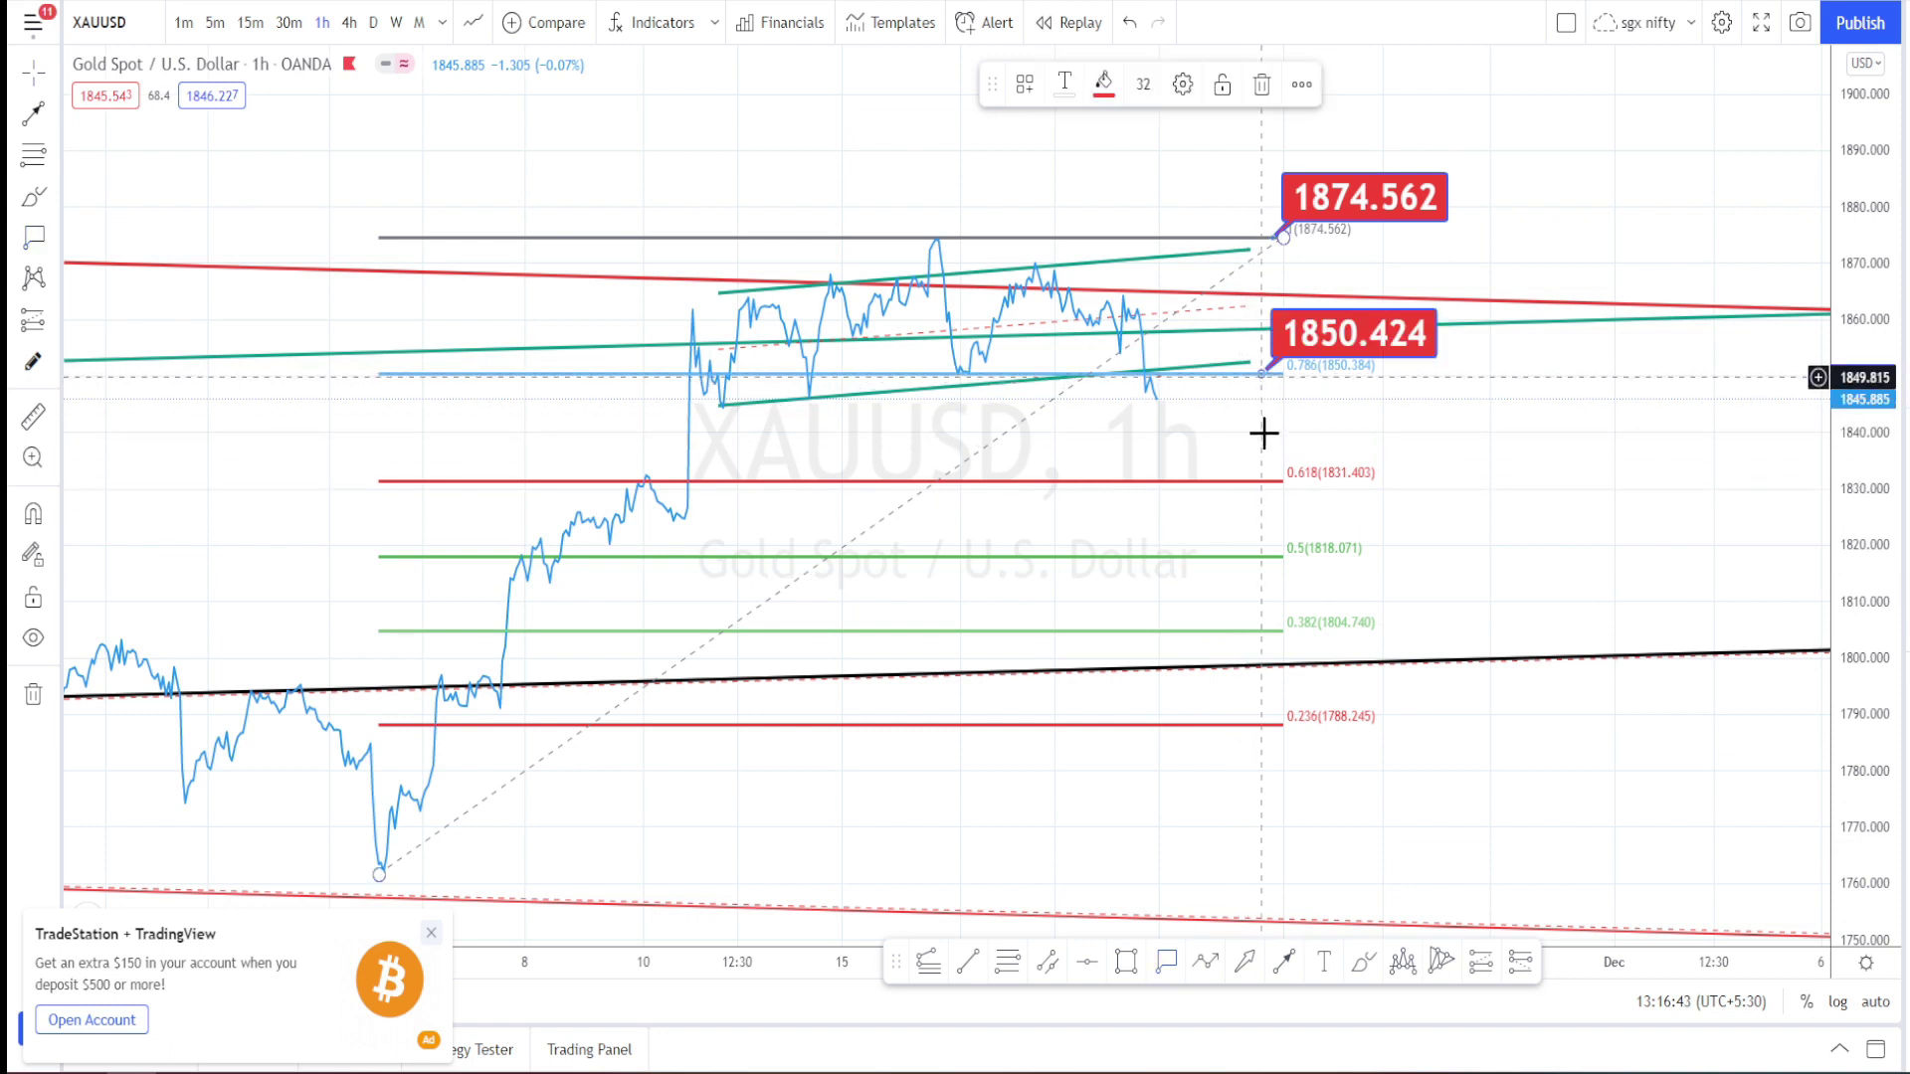
left_click(1276, 482)
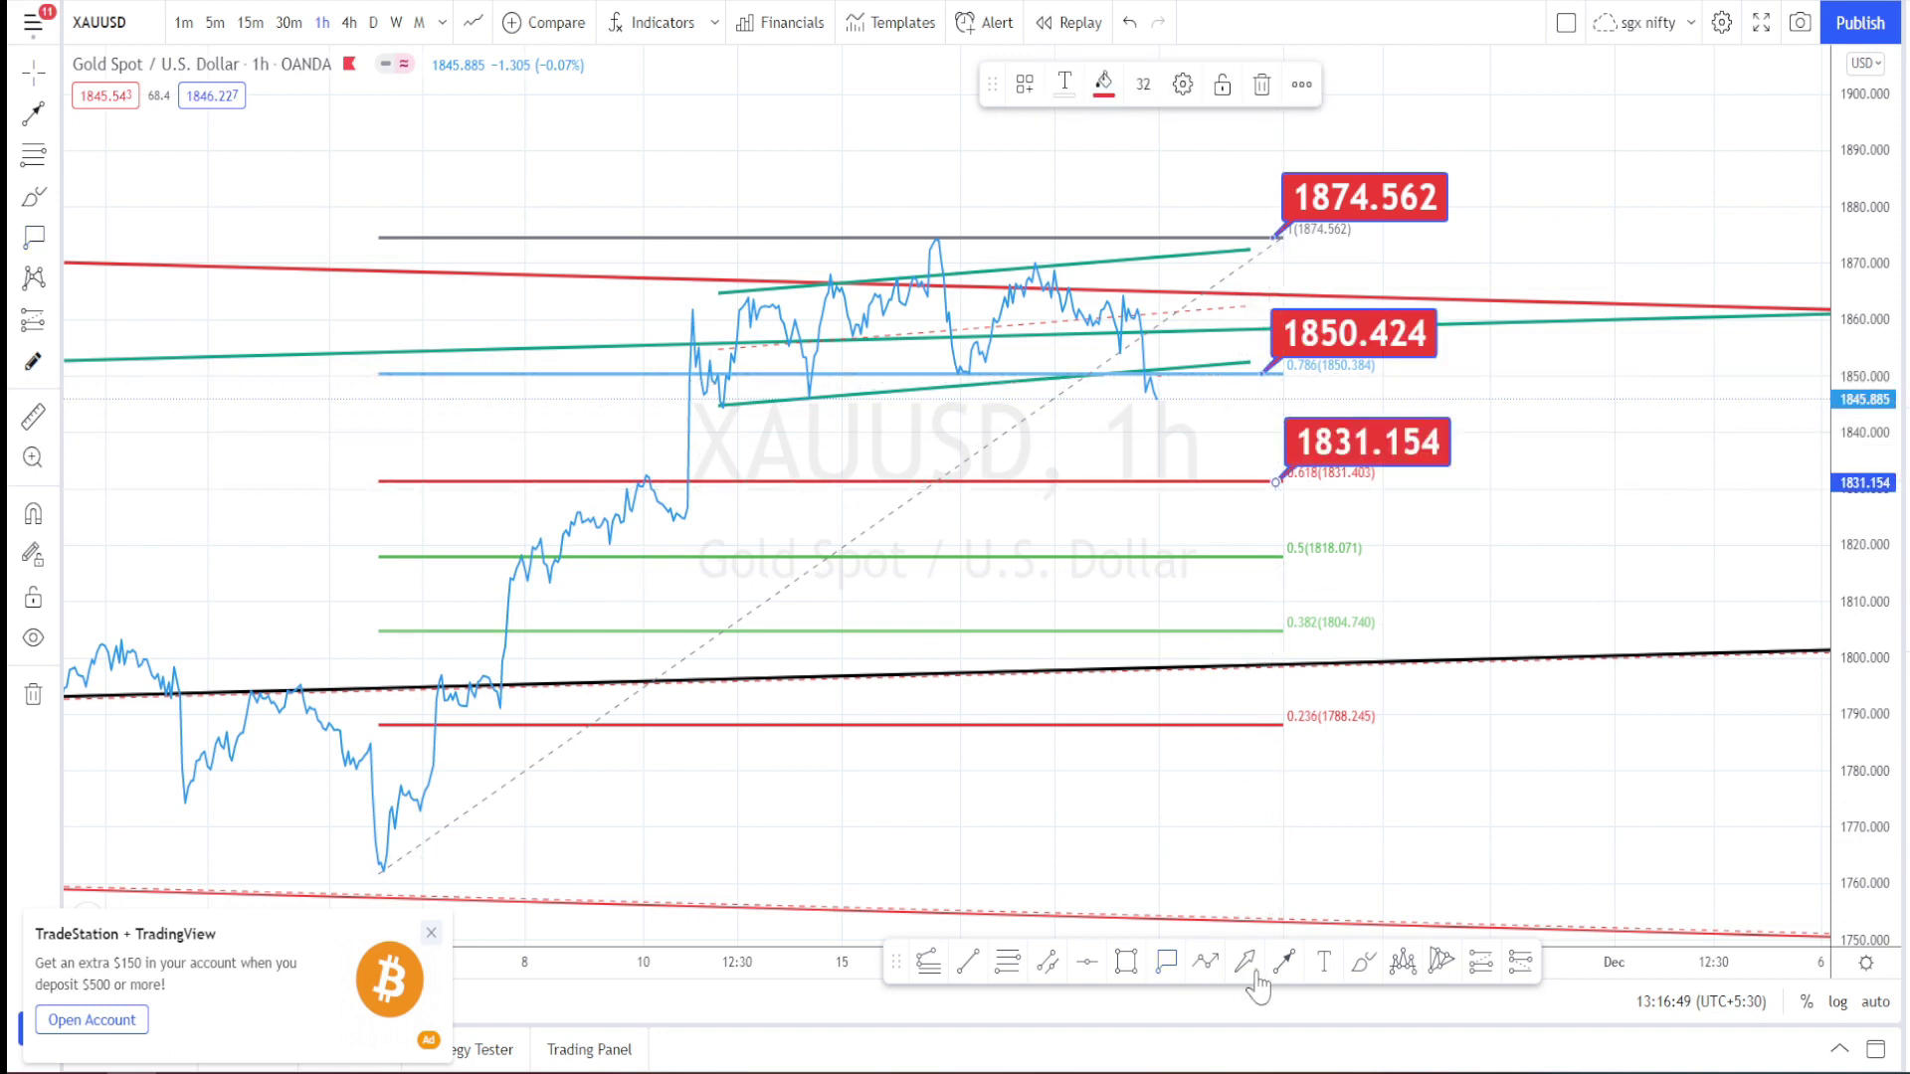
left_click(1168, 962)
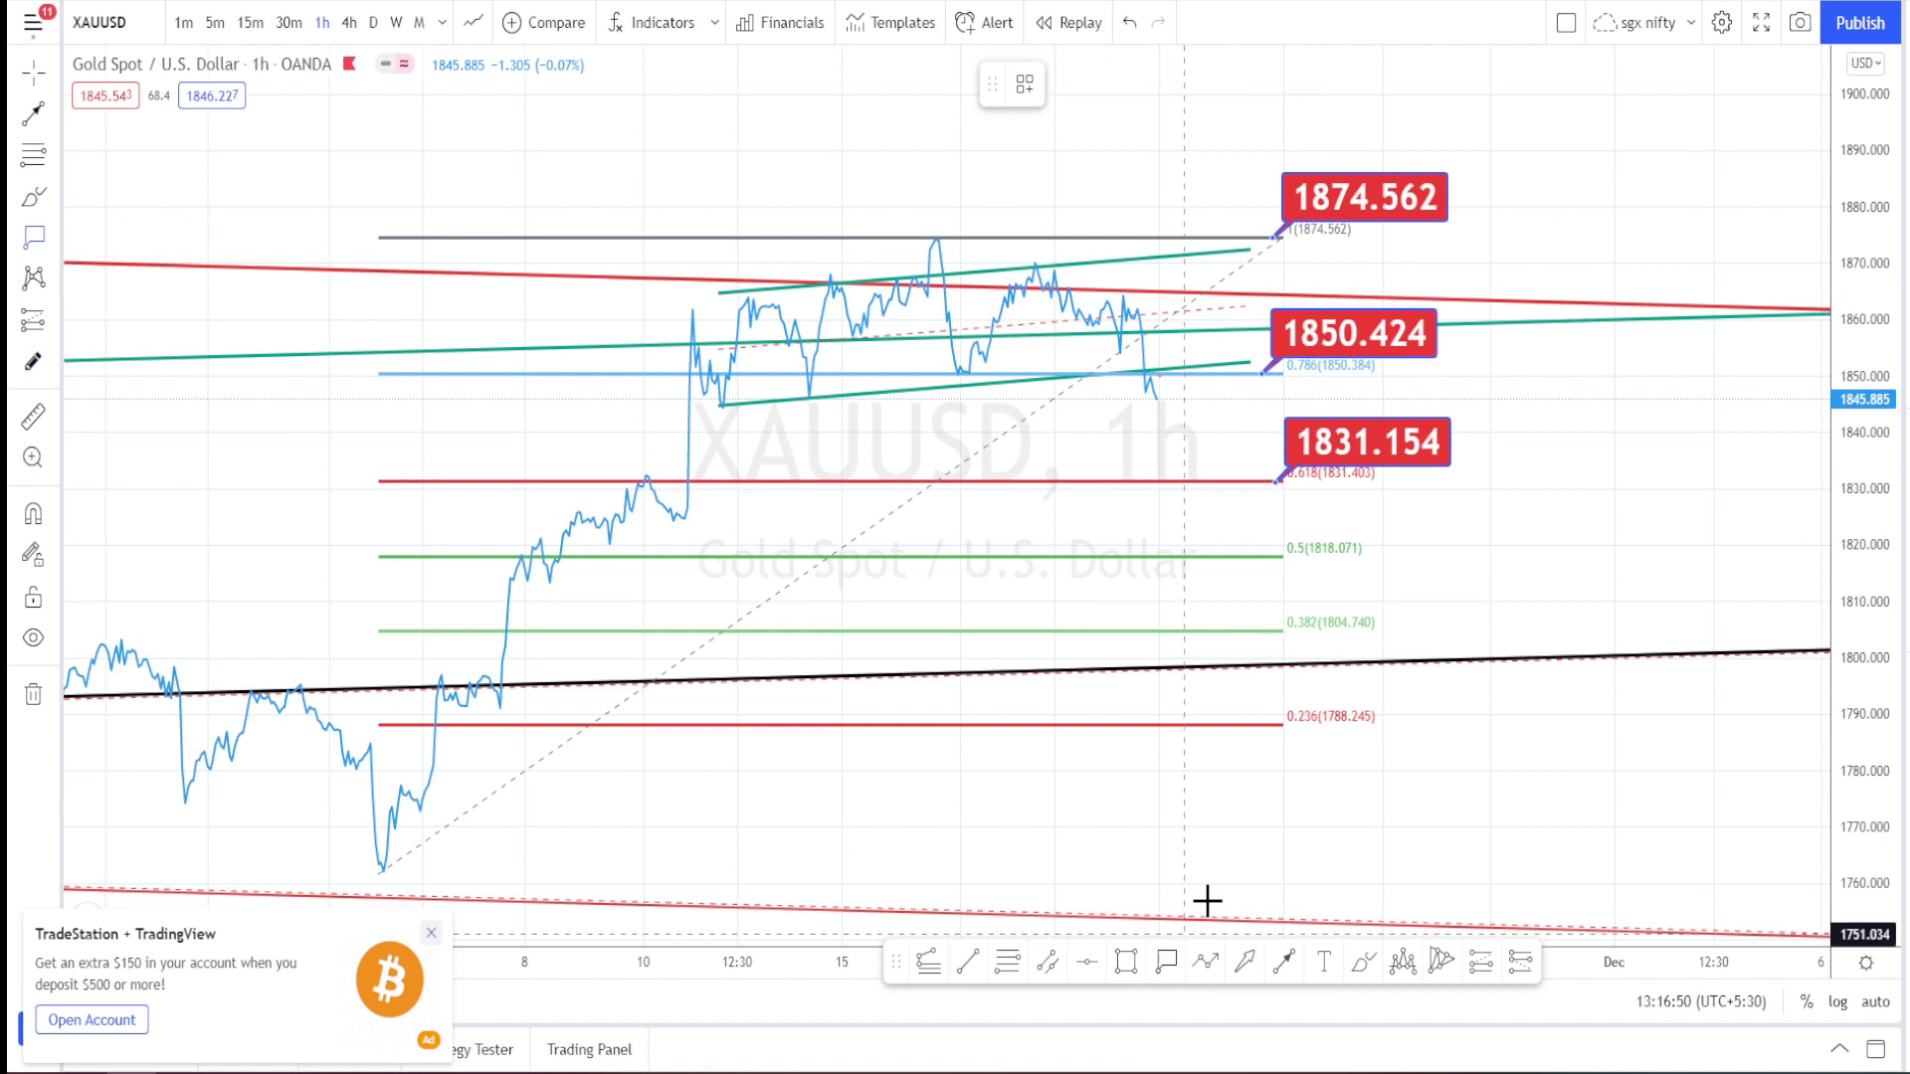
left_click(1281, 557)
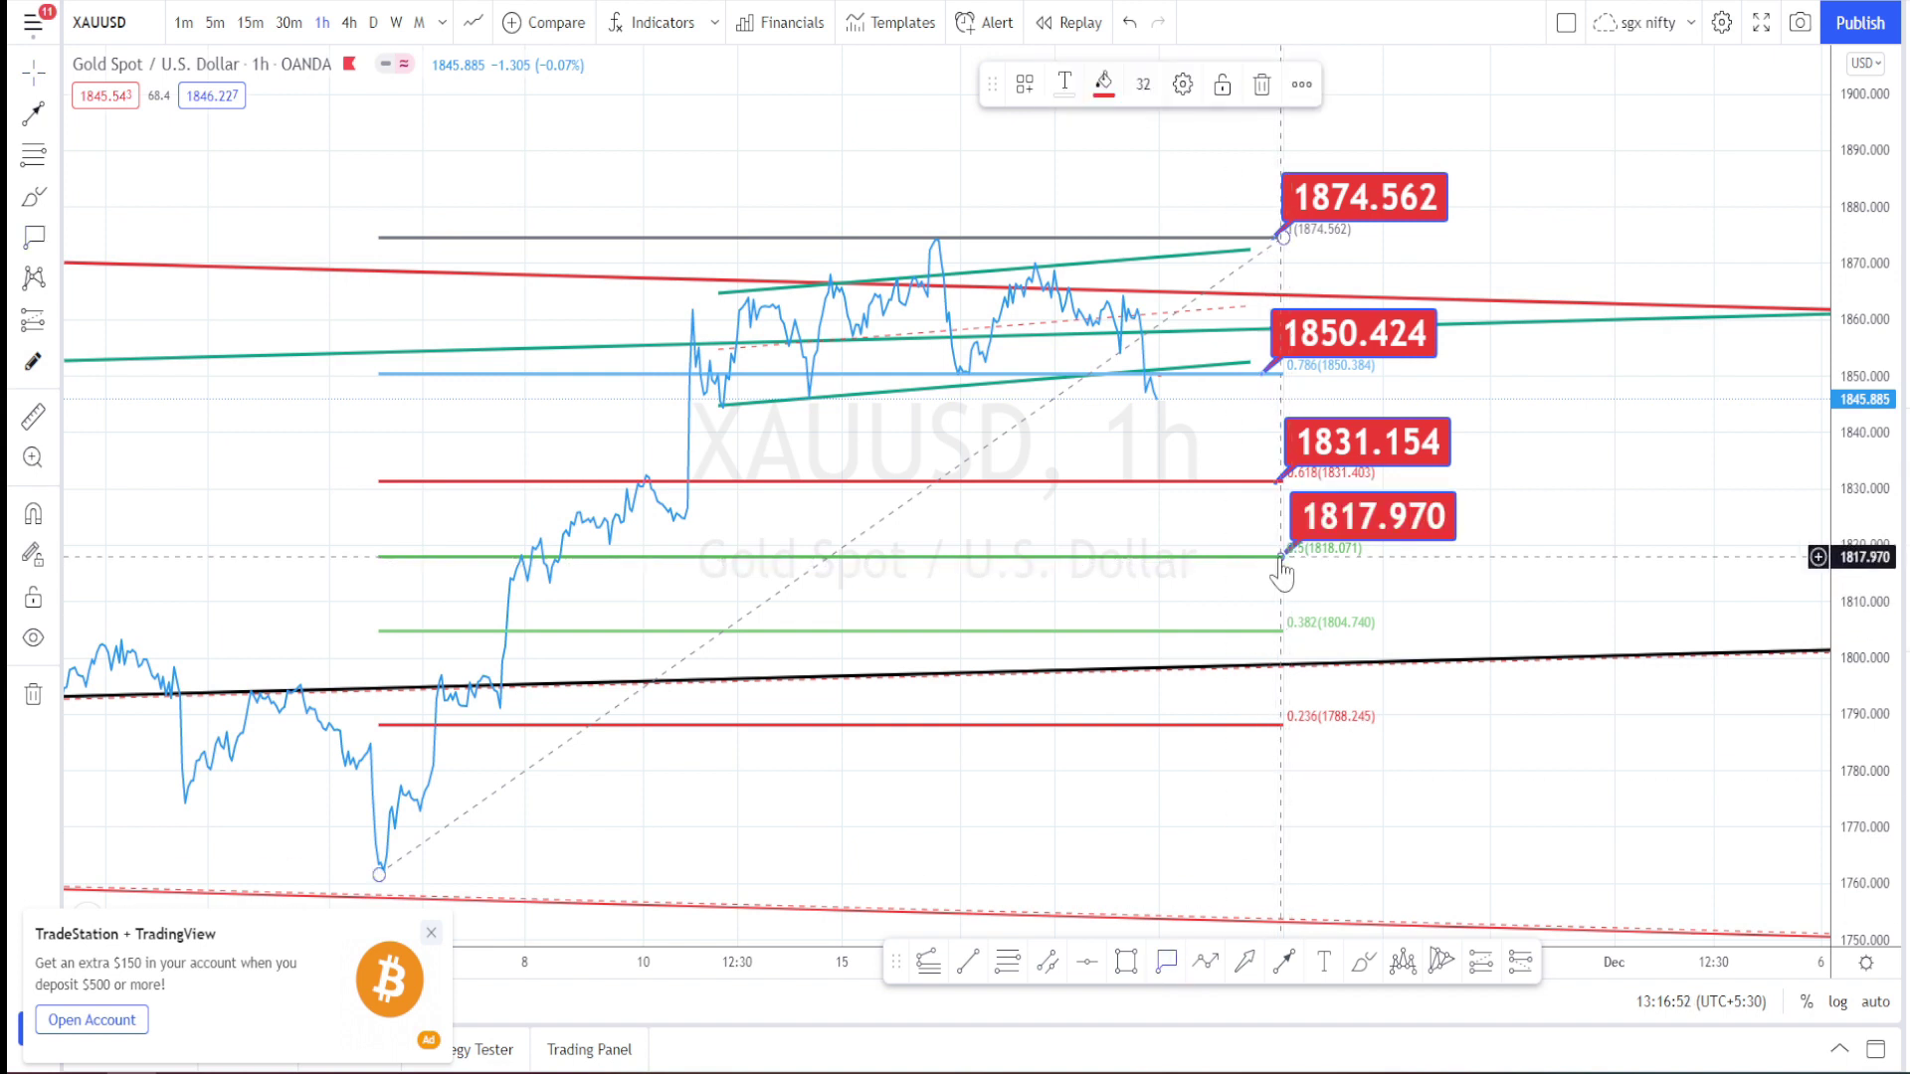
Step: Label the 1804.786 and 1787.950 levels, then circle the black trendline touch and sketch a rebound to about 1859
left_click(1166, 970)
left_click(1286, 632)
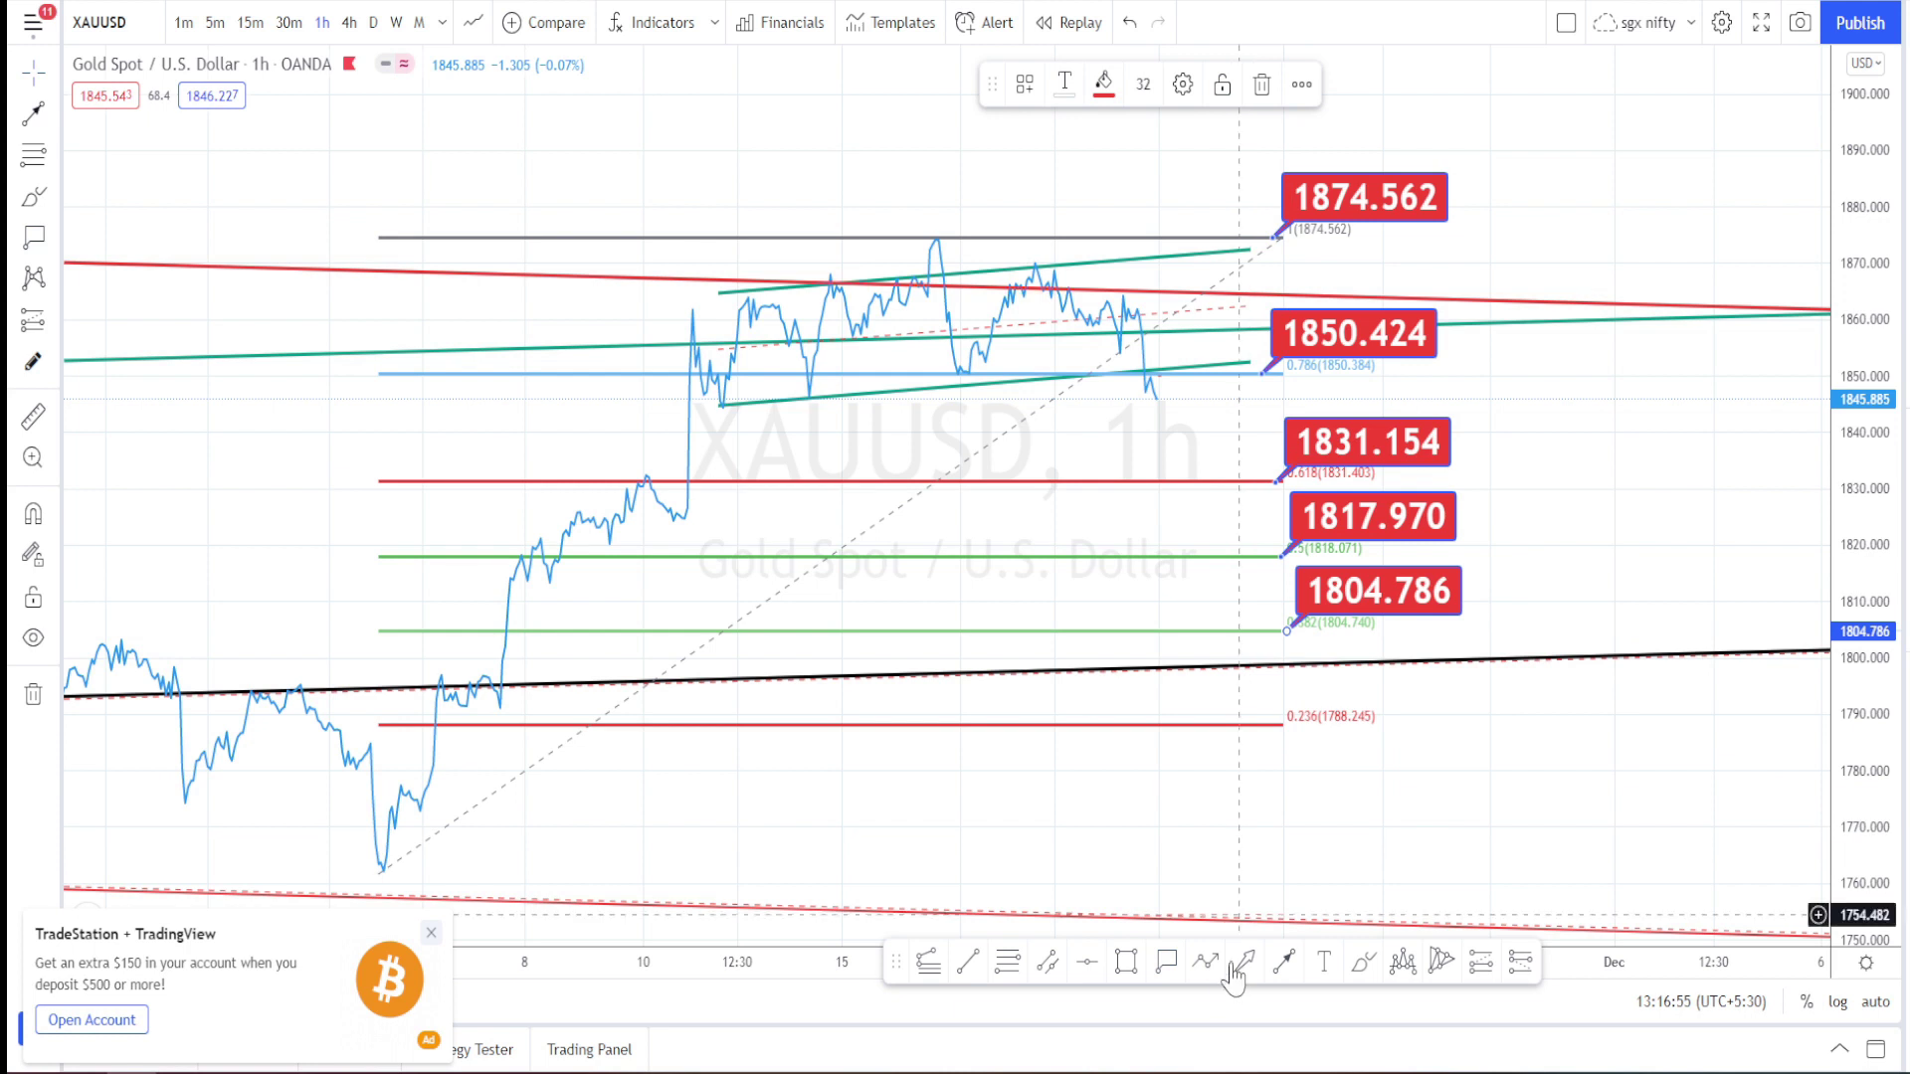
left_click(1168, 973)
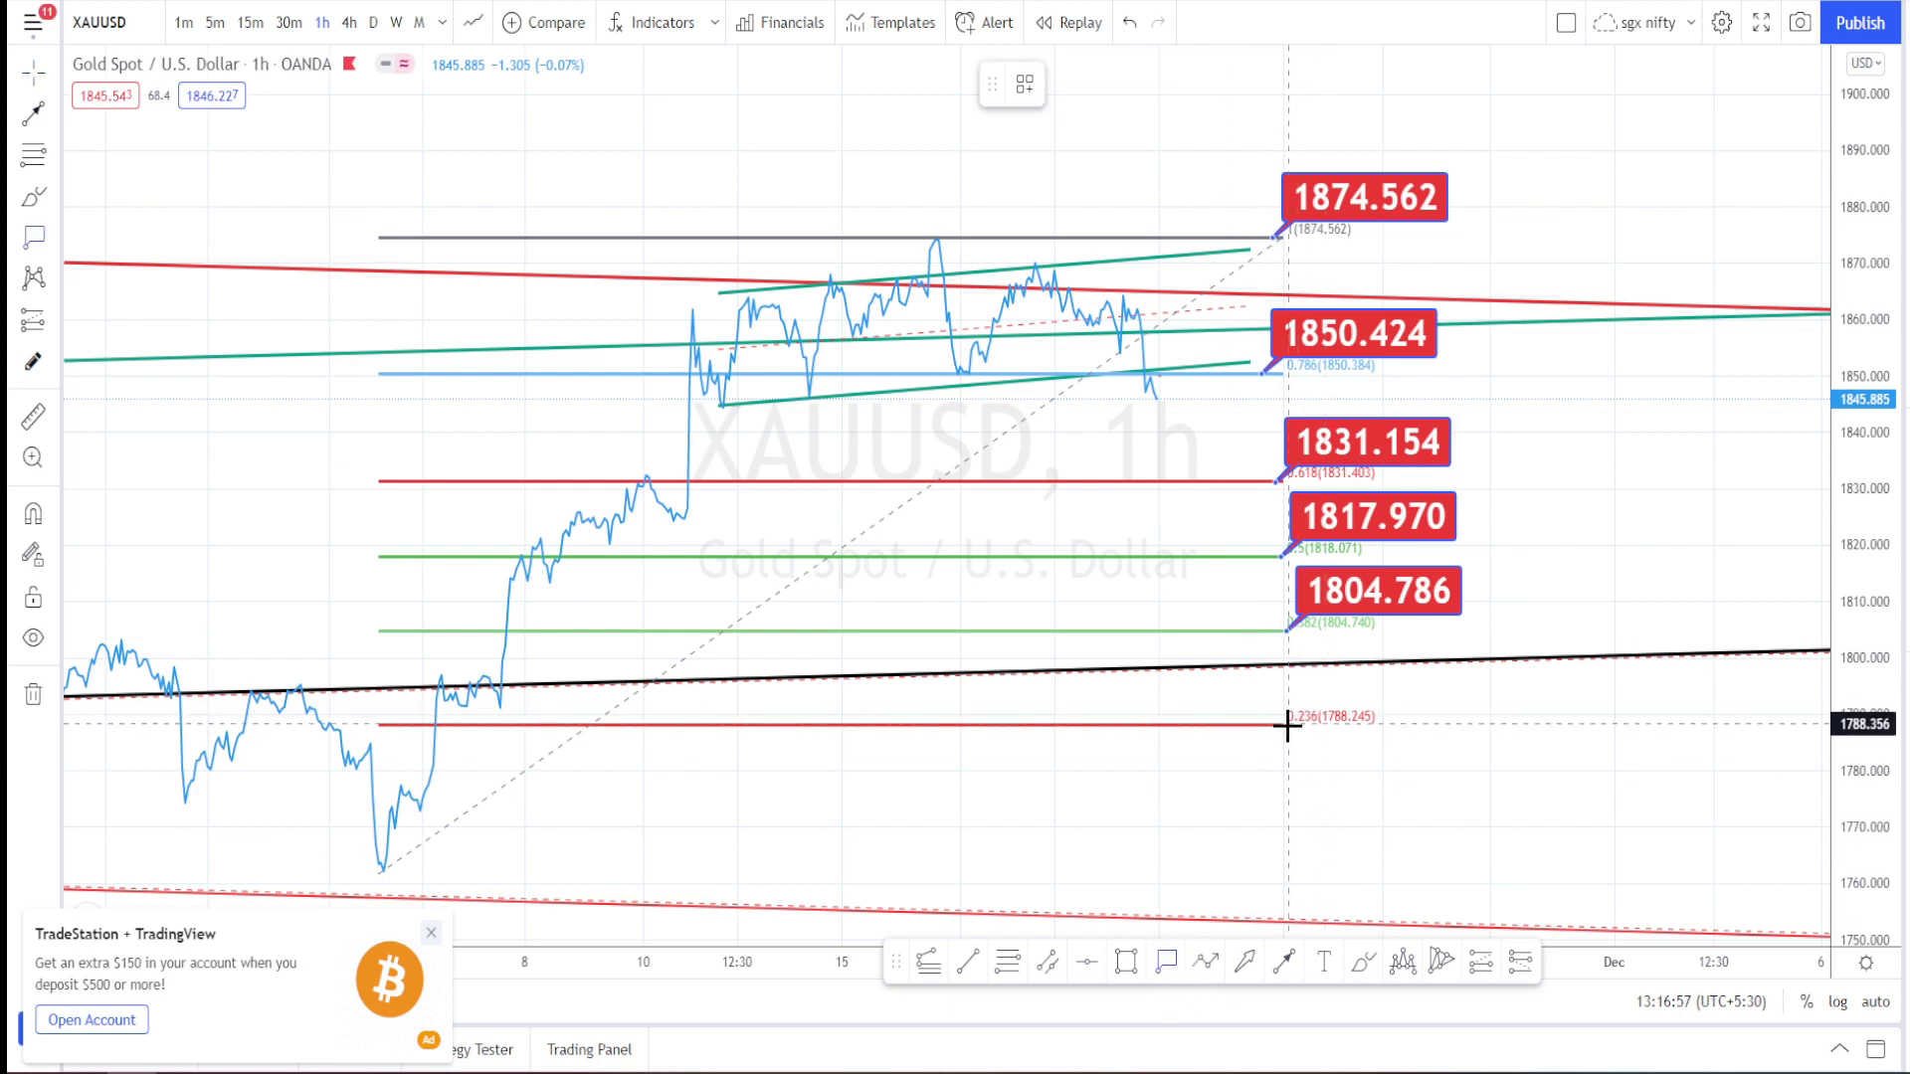
left_click(1286, 728)
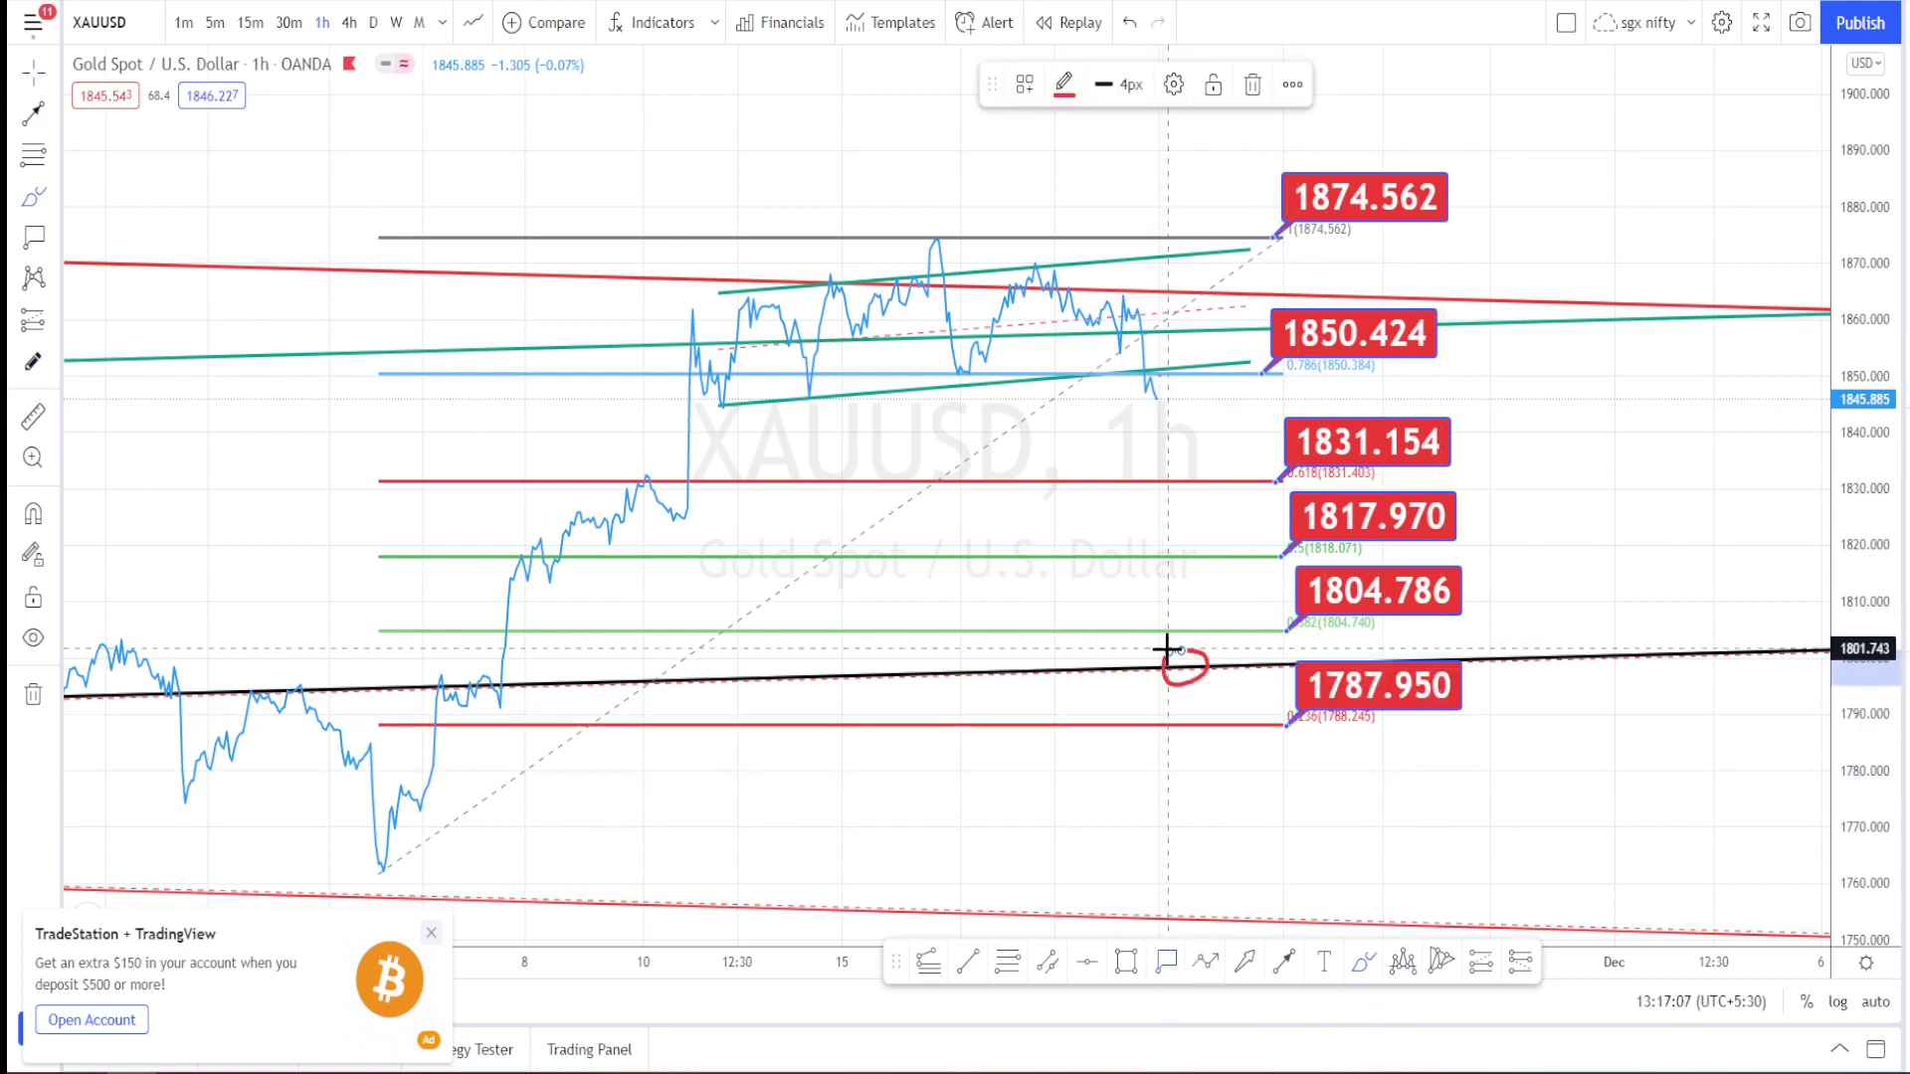
left_click_drag(1174, 649, 1179, 652)
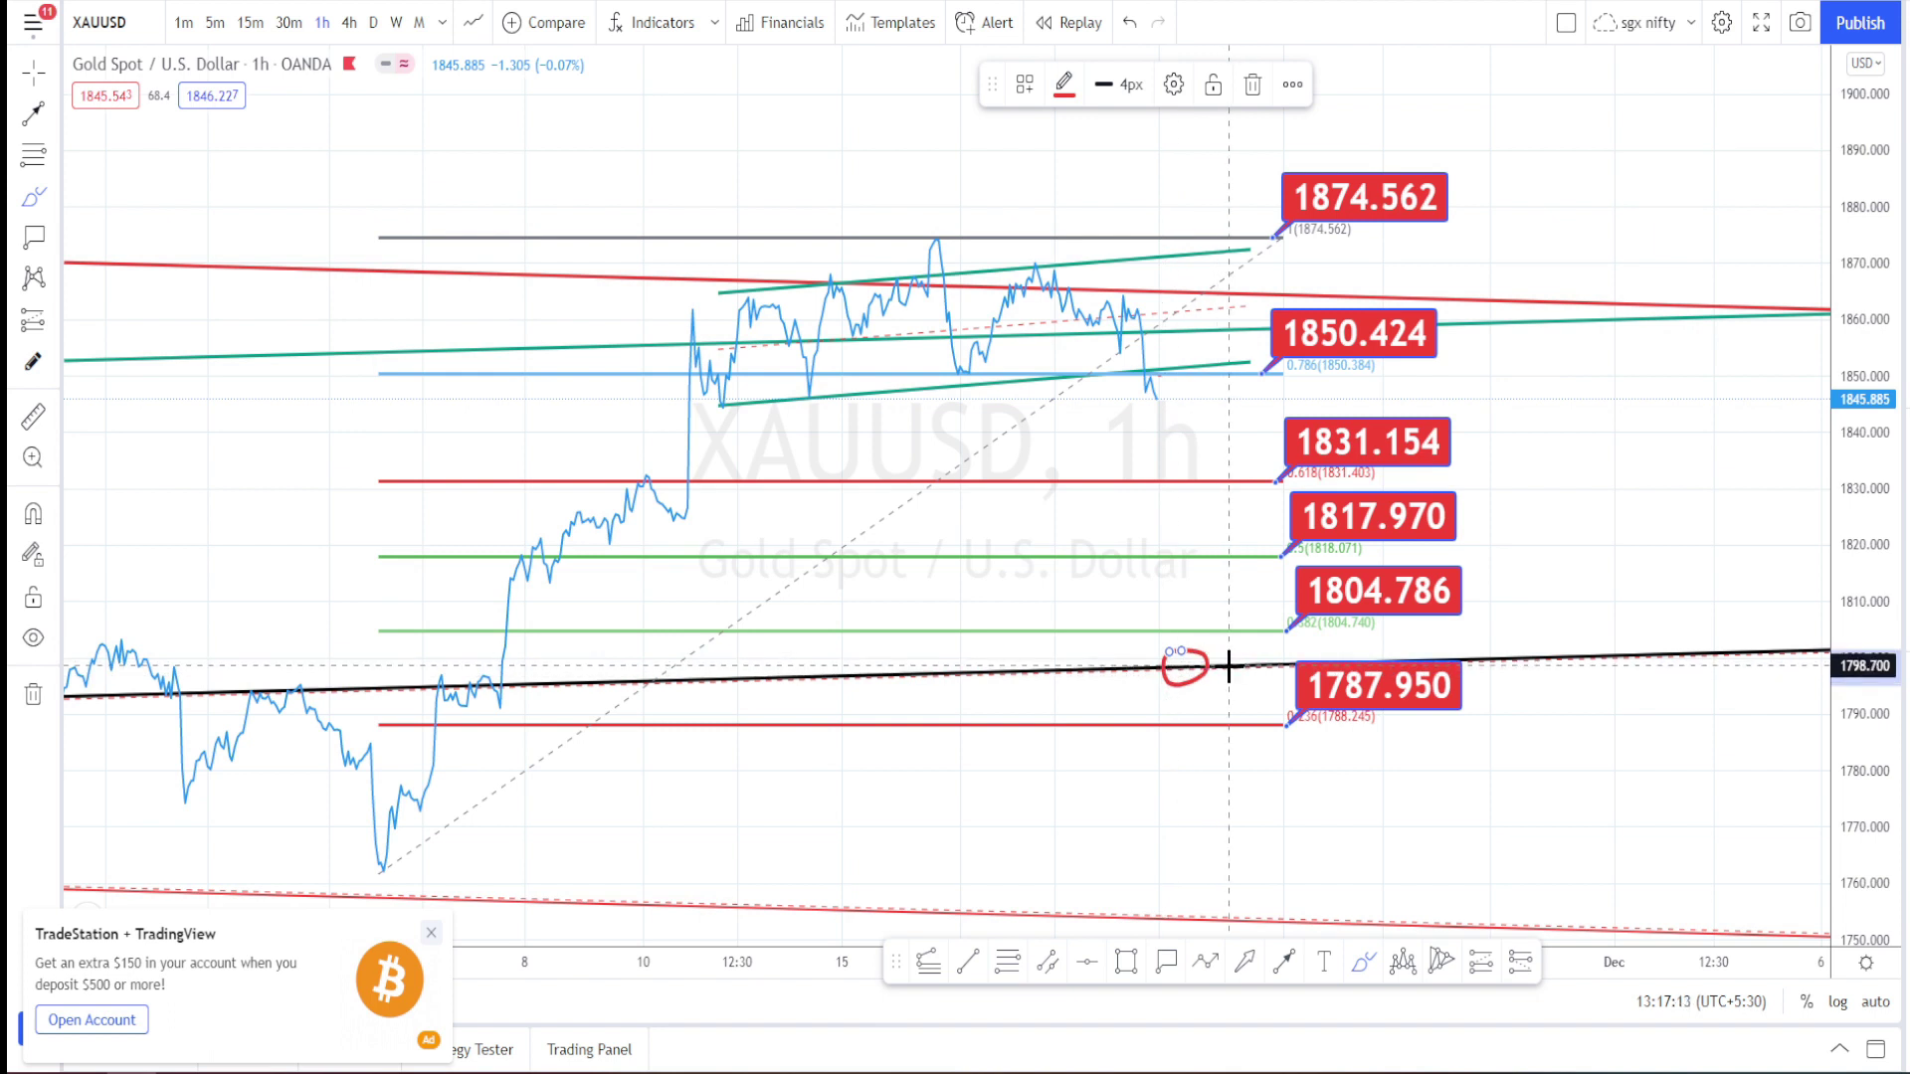
mouse_move(1228, 665)
left_mouse_down()
mouse_move(1293, 637)
mouse_move(1501, 325)
left_mouse_up()
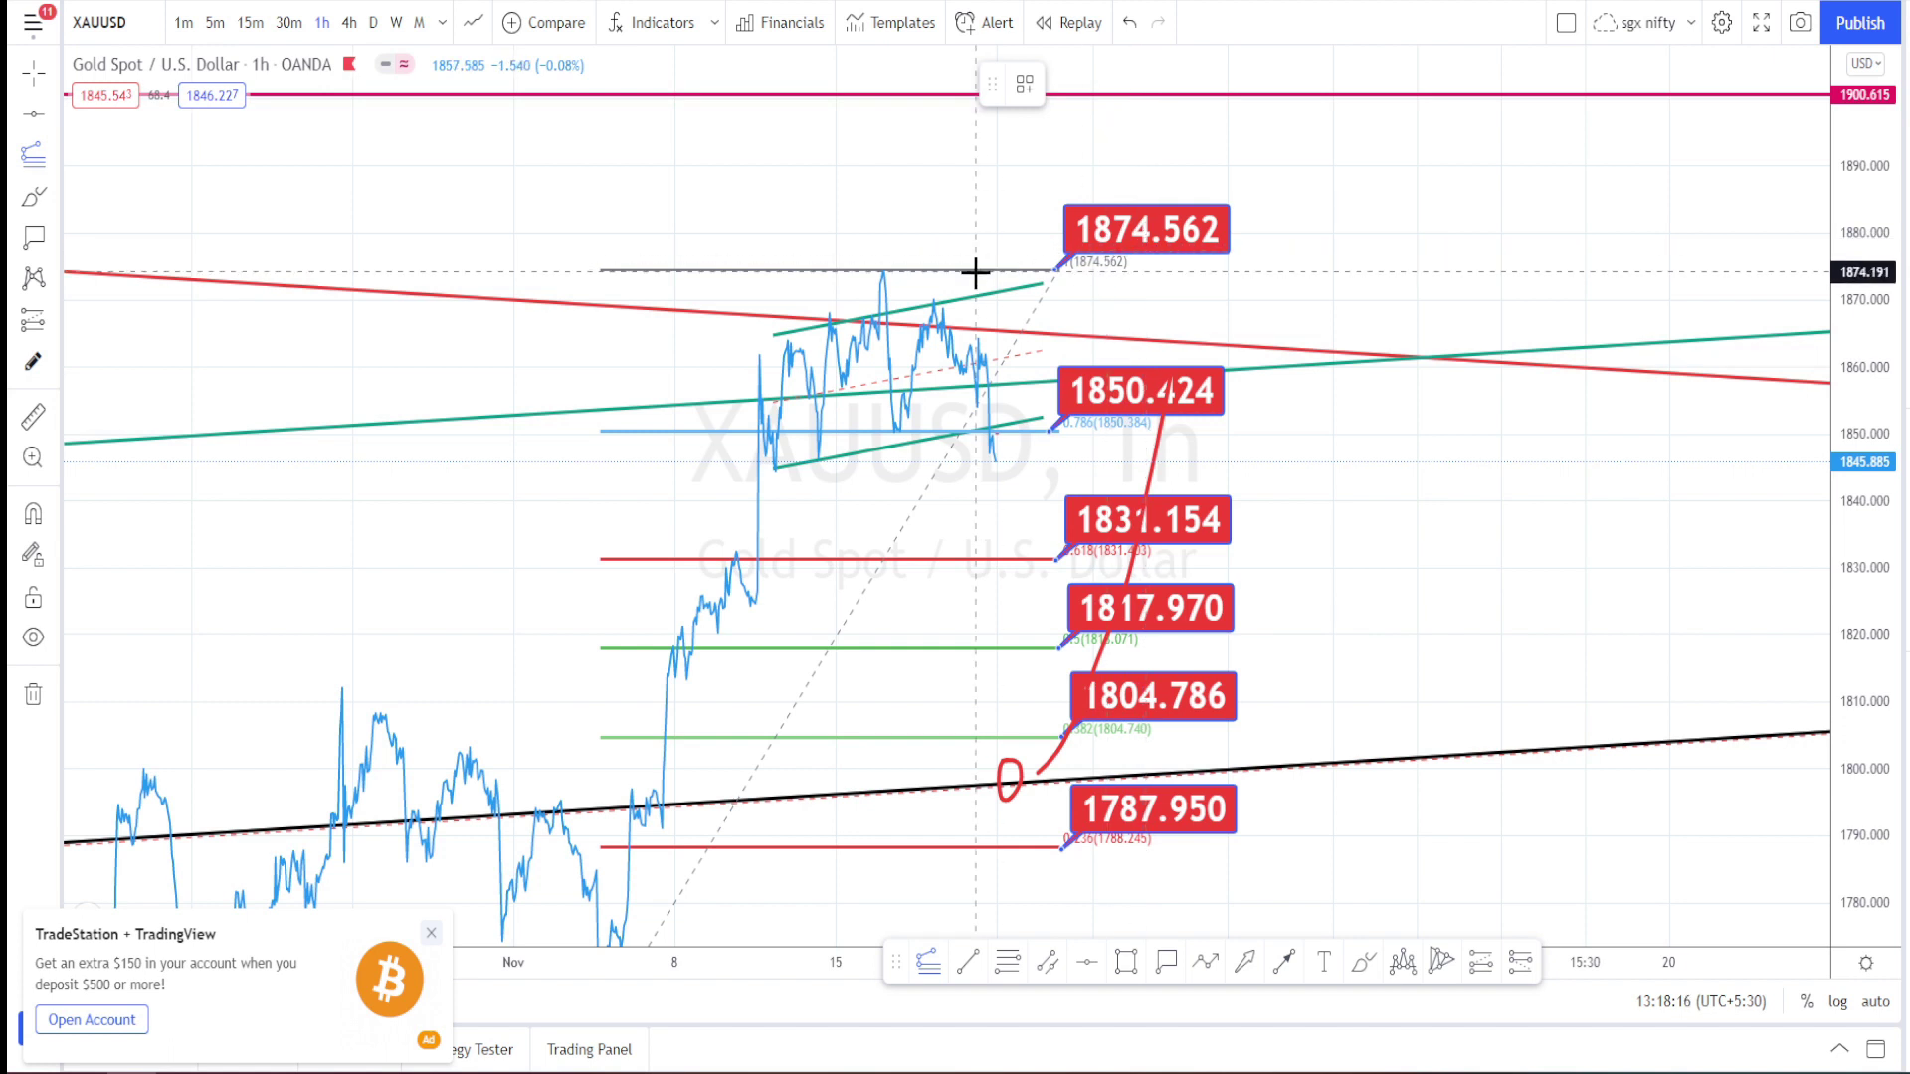
Step: Brush red circles around three touches of the red descending trendline
left_click(1363, 962)
left_click_drag(1035, 316, 1028, 331)
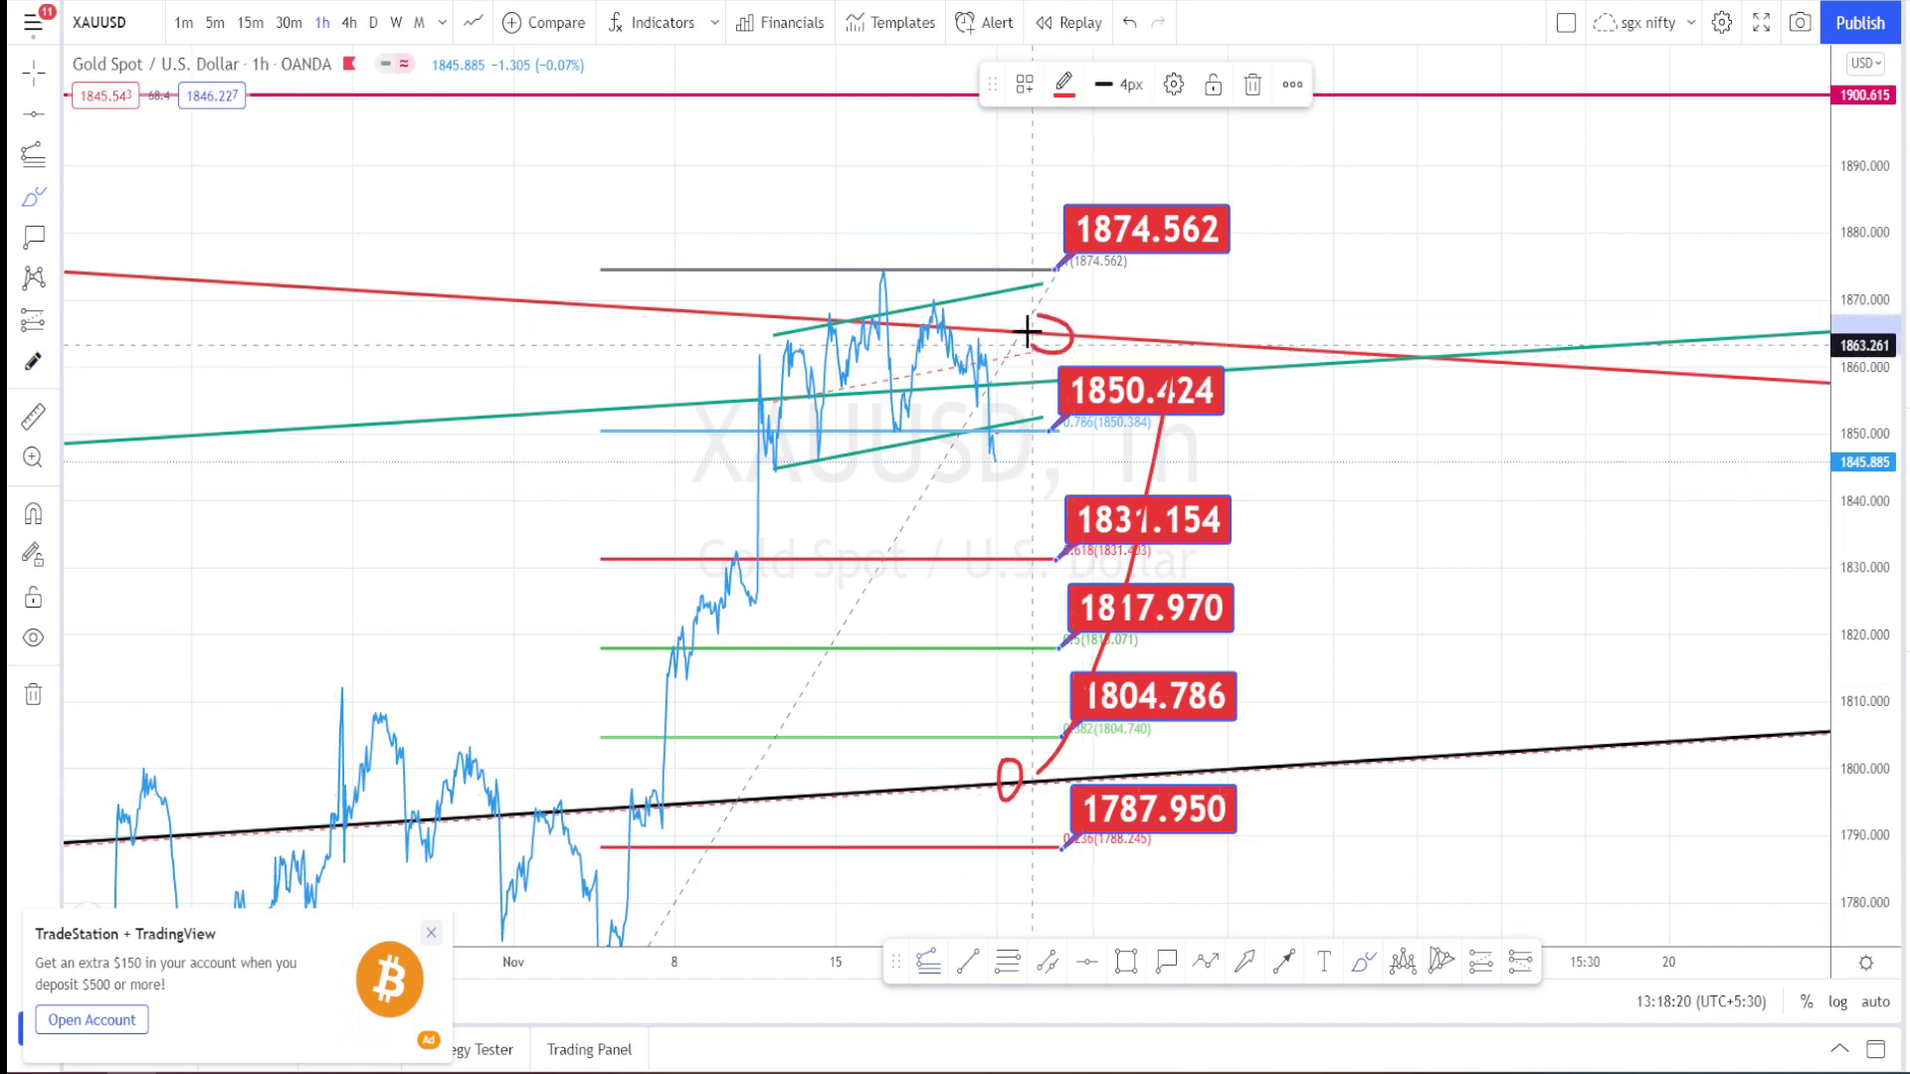
mouse_move(1218, 323)
left_mouse_down()
mouse_move(1234, 349)
mouse_move(1184, 349)
mouse_move(1209, 331)
left_mouse_up()
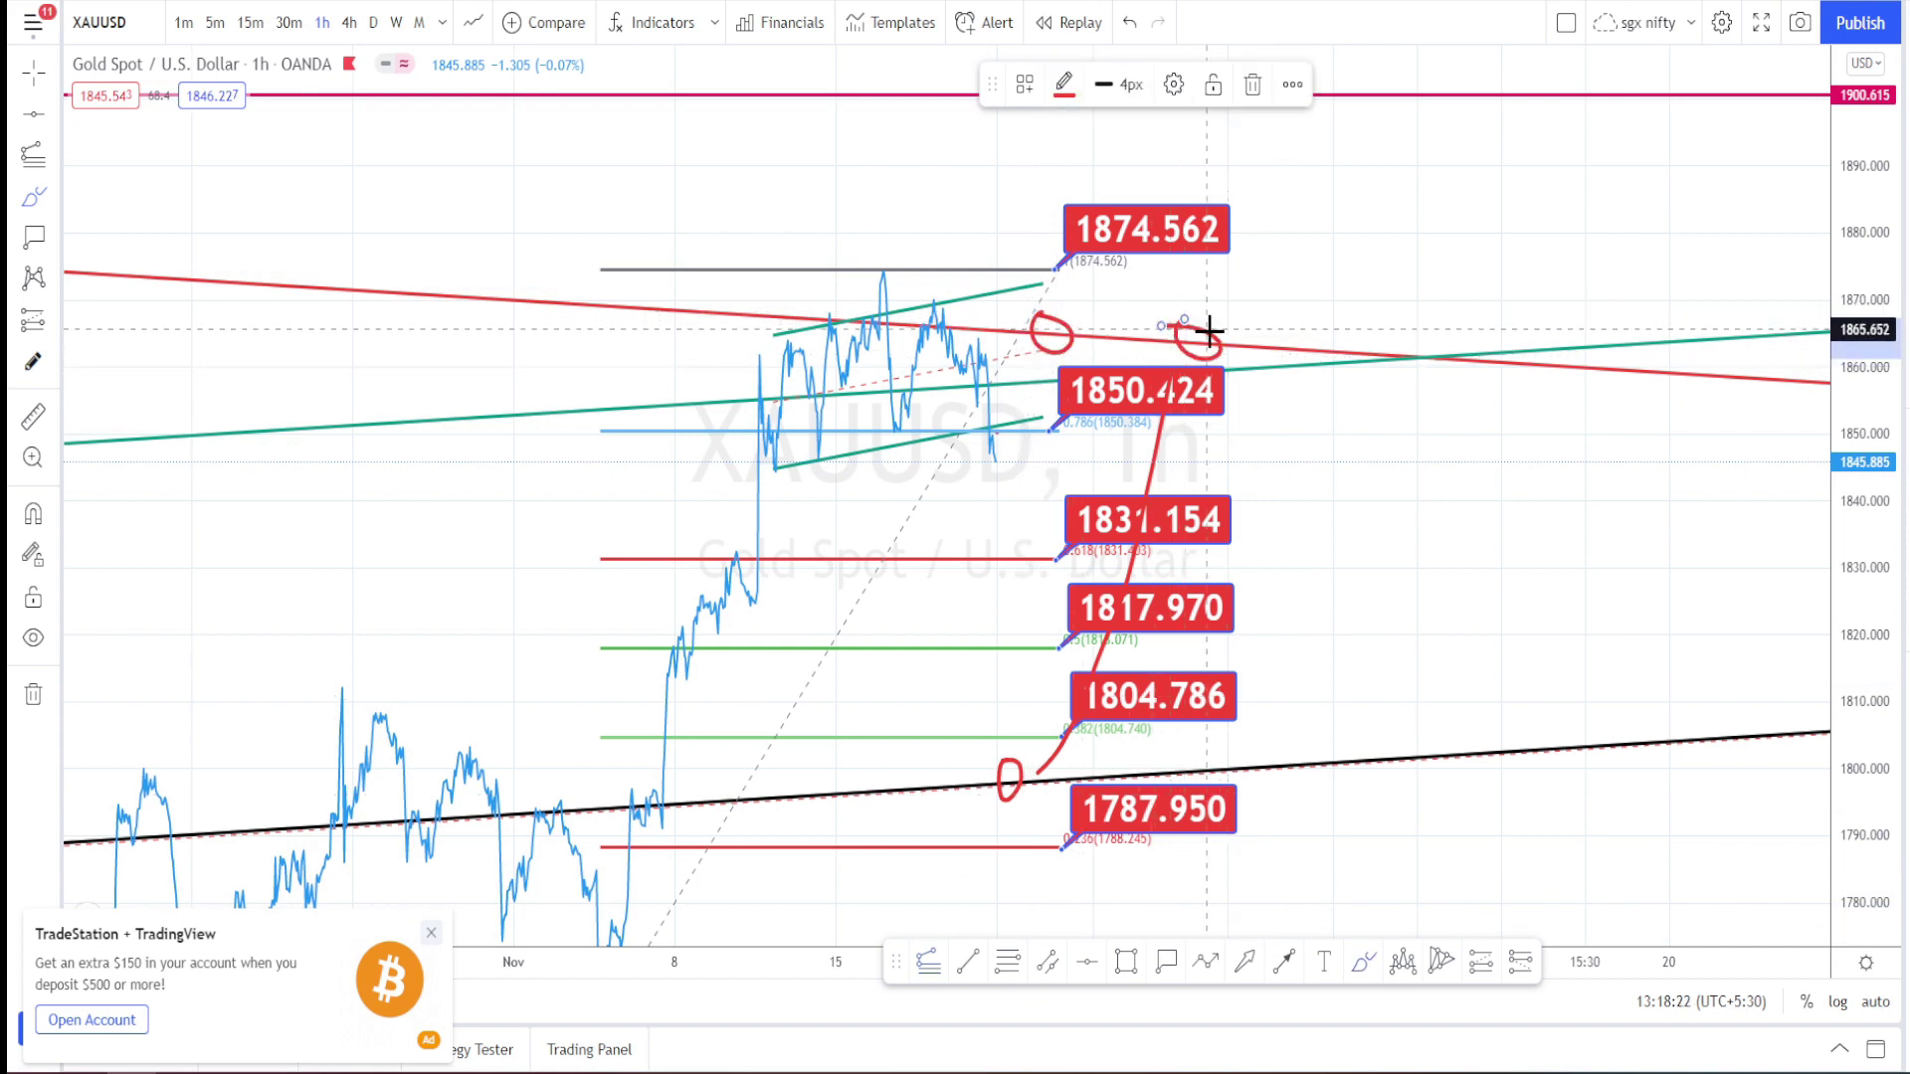
left_click_drag(637, 290, 647, 295)
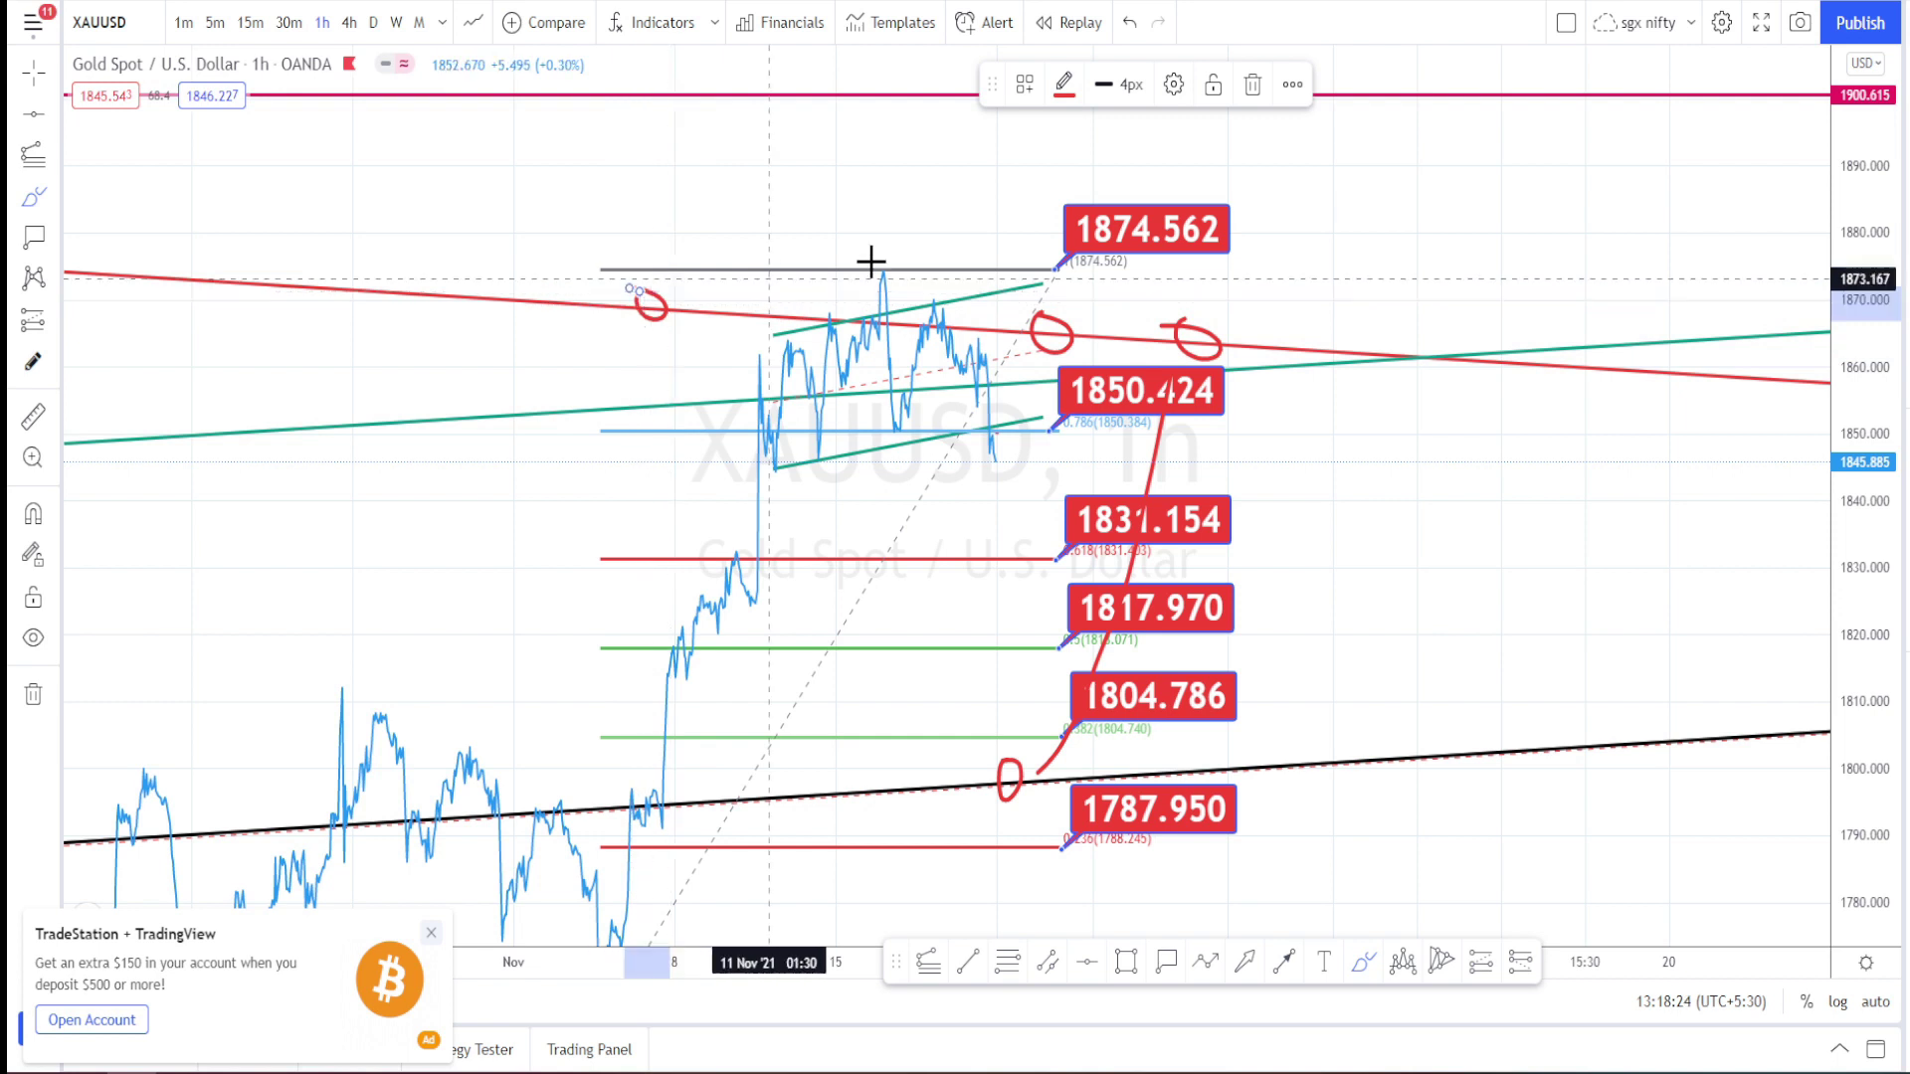
Step: Compress the price scale and add a 1901.151 price label at the 1900.615 line
left_click_drag(1856, 266, 1870, 353)
left_click(1063, 159)
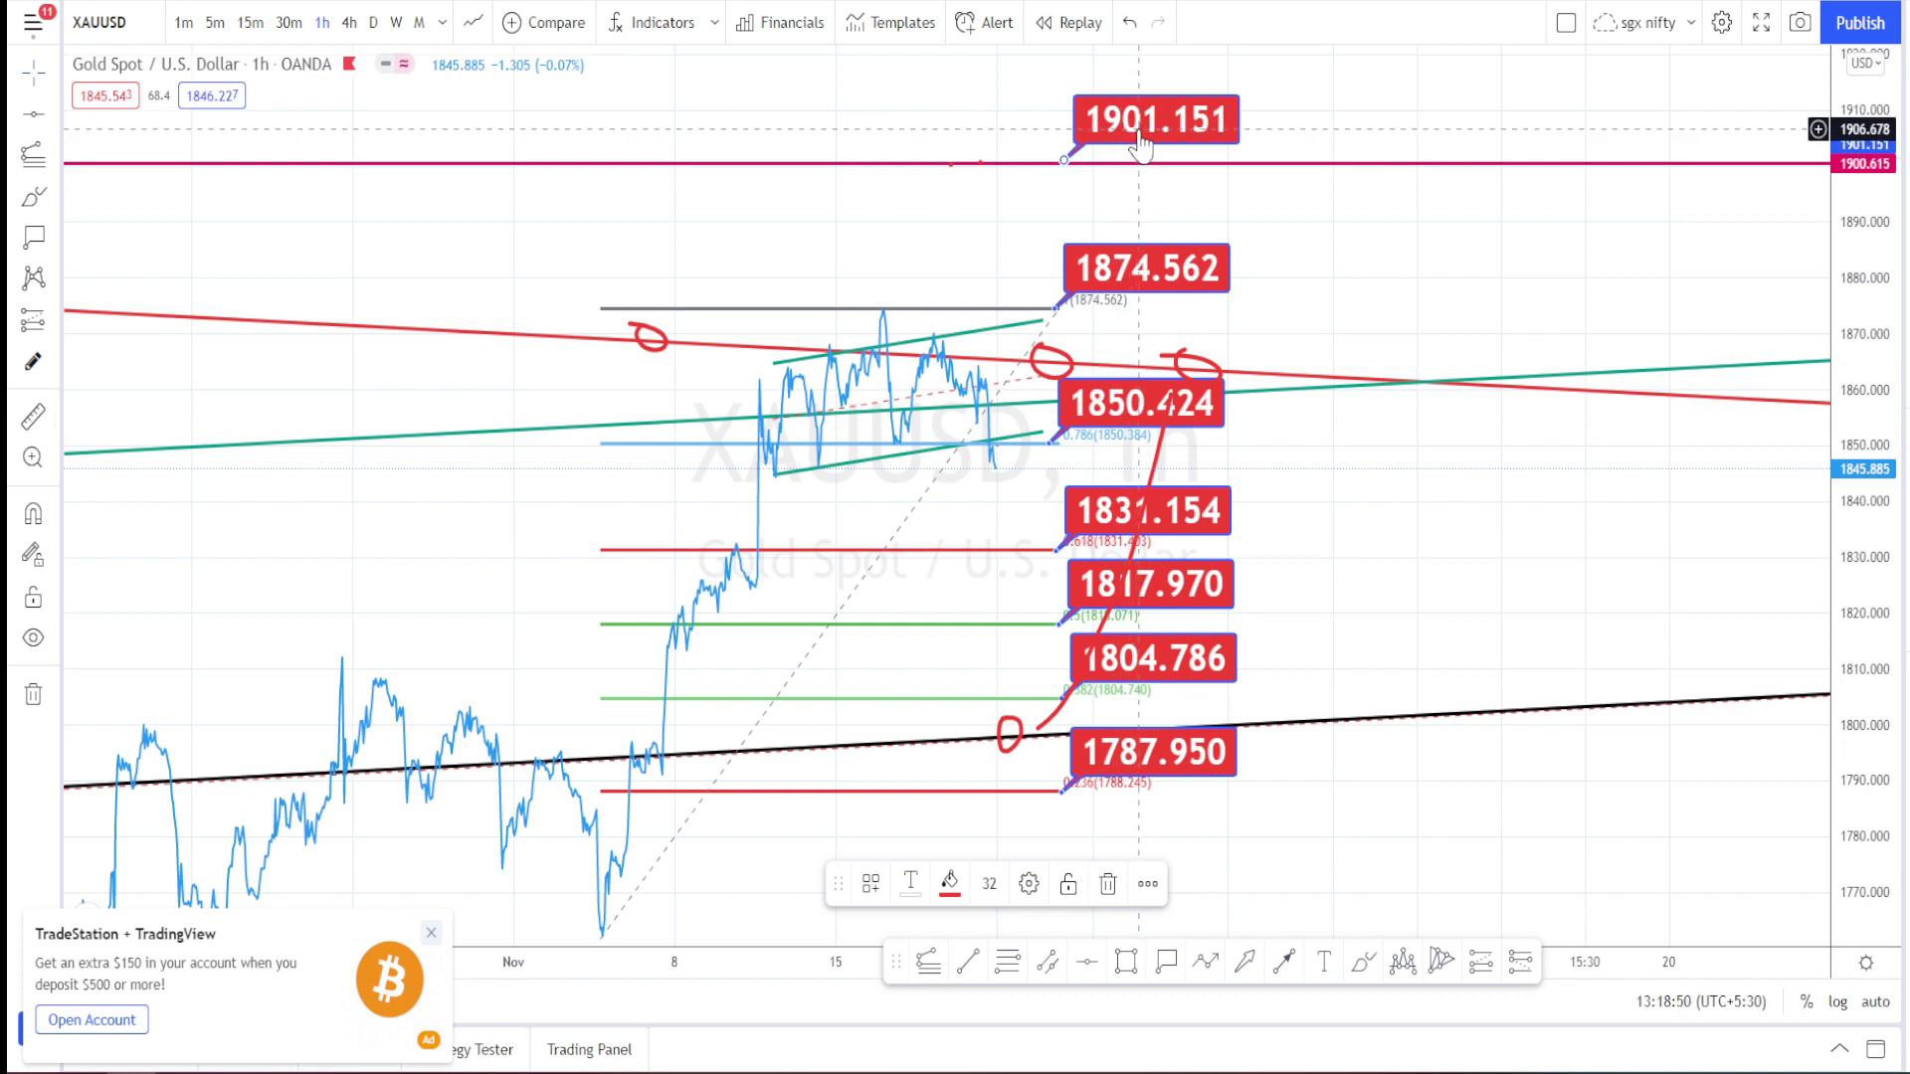
left_click(1606, 494)
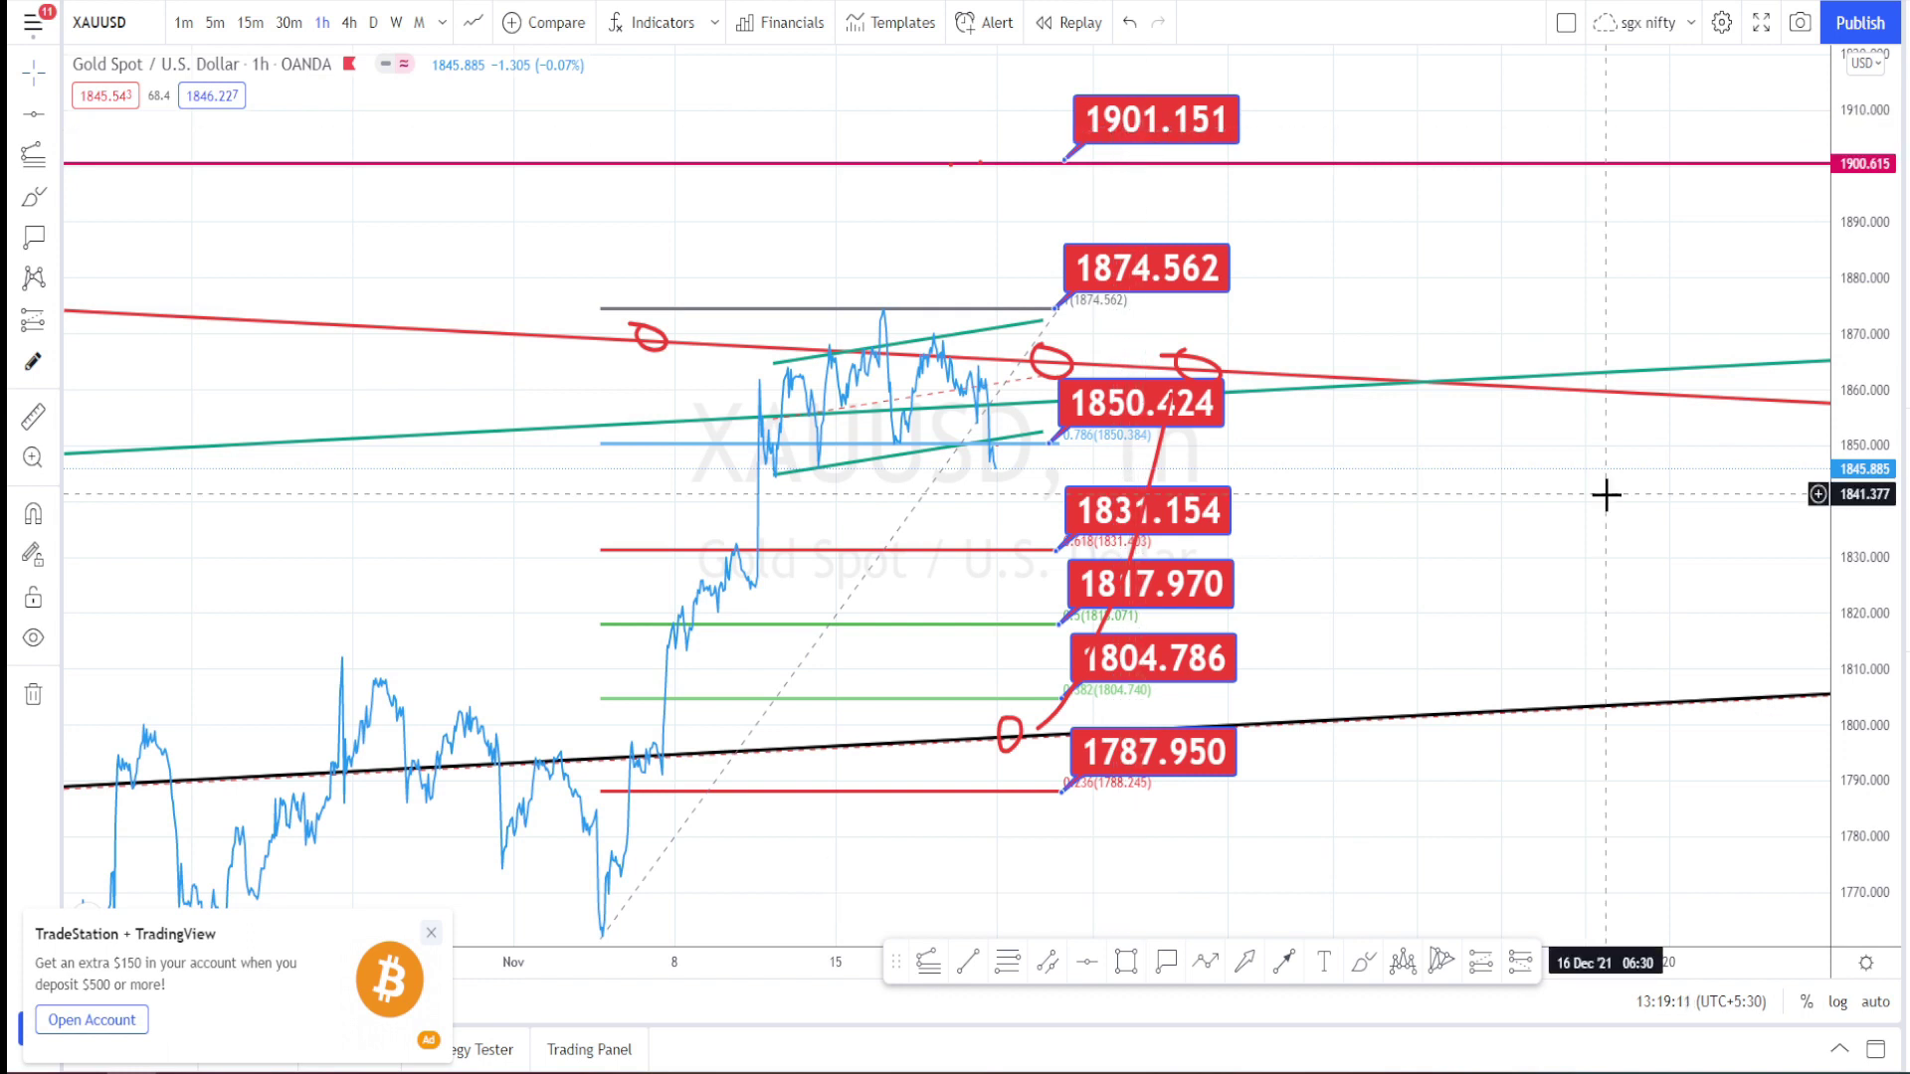